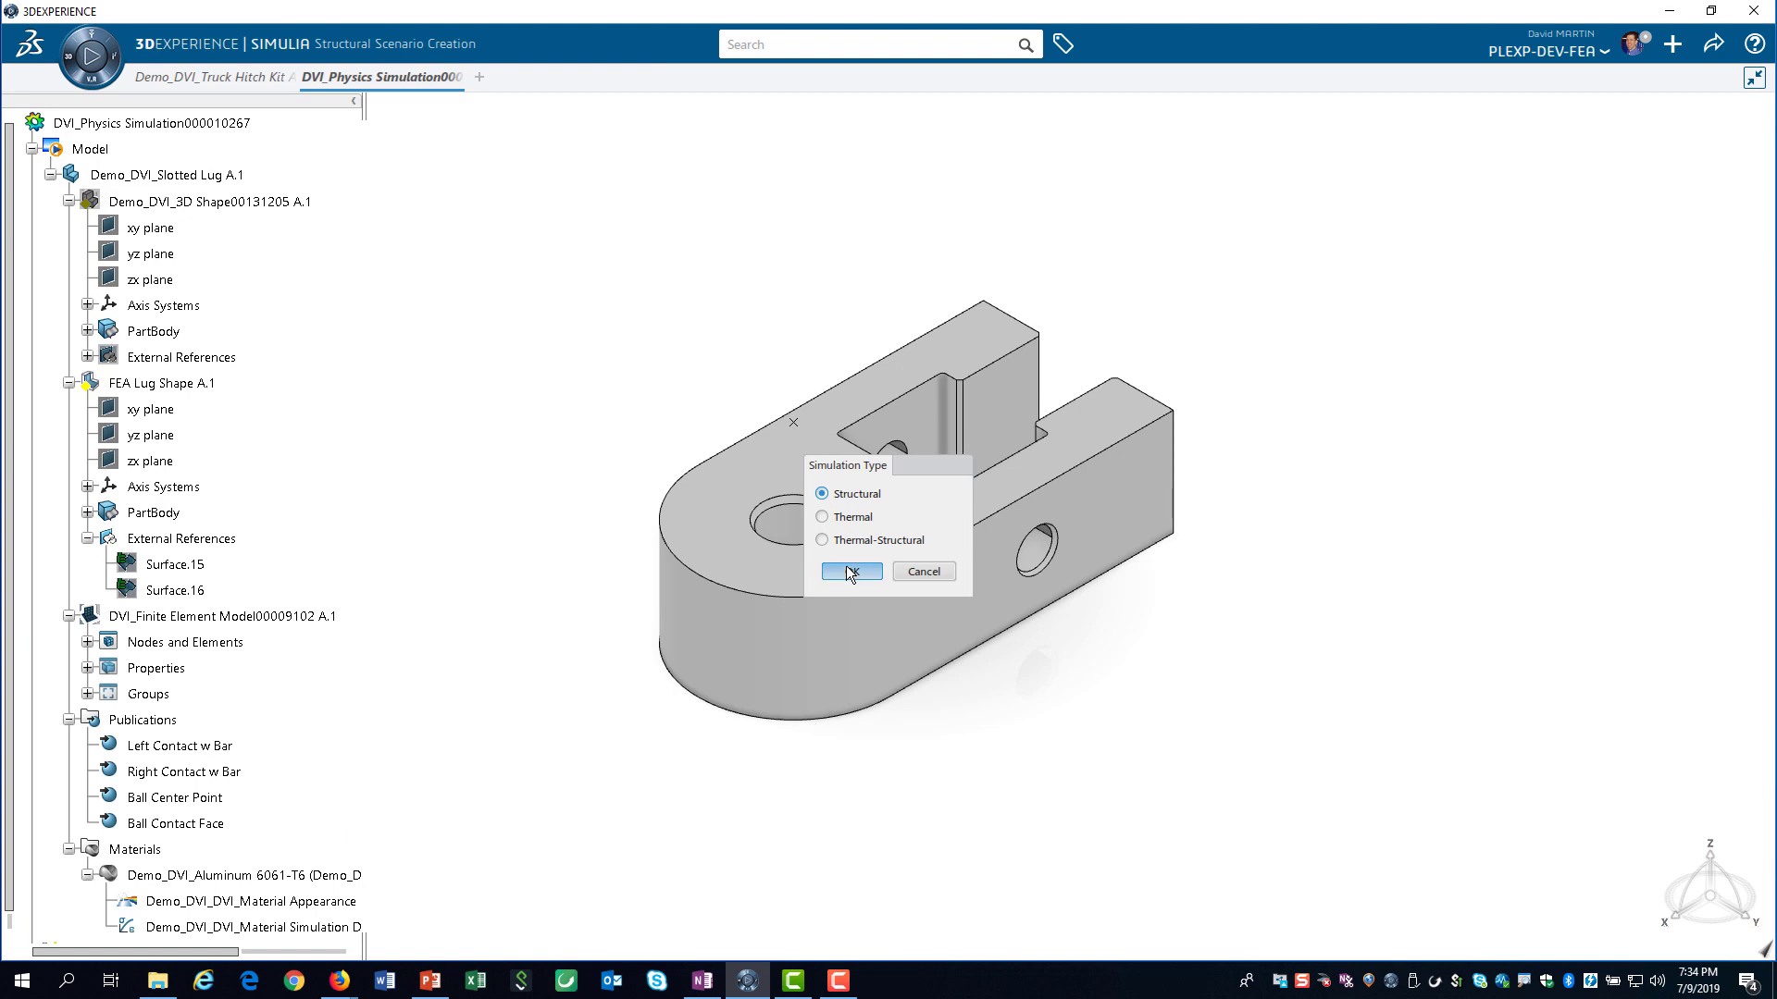
Confirm Structural as the simulation type and bring up the simulation Assistant panel
left_click(850, 572)
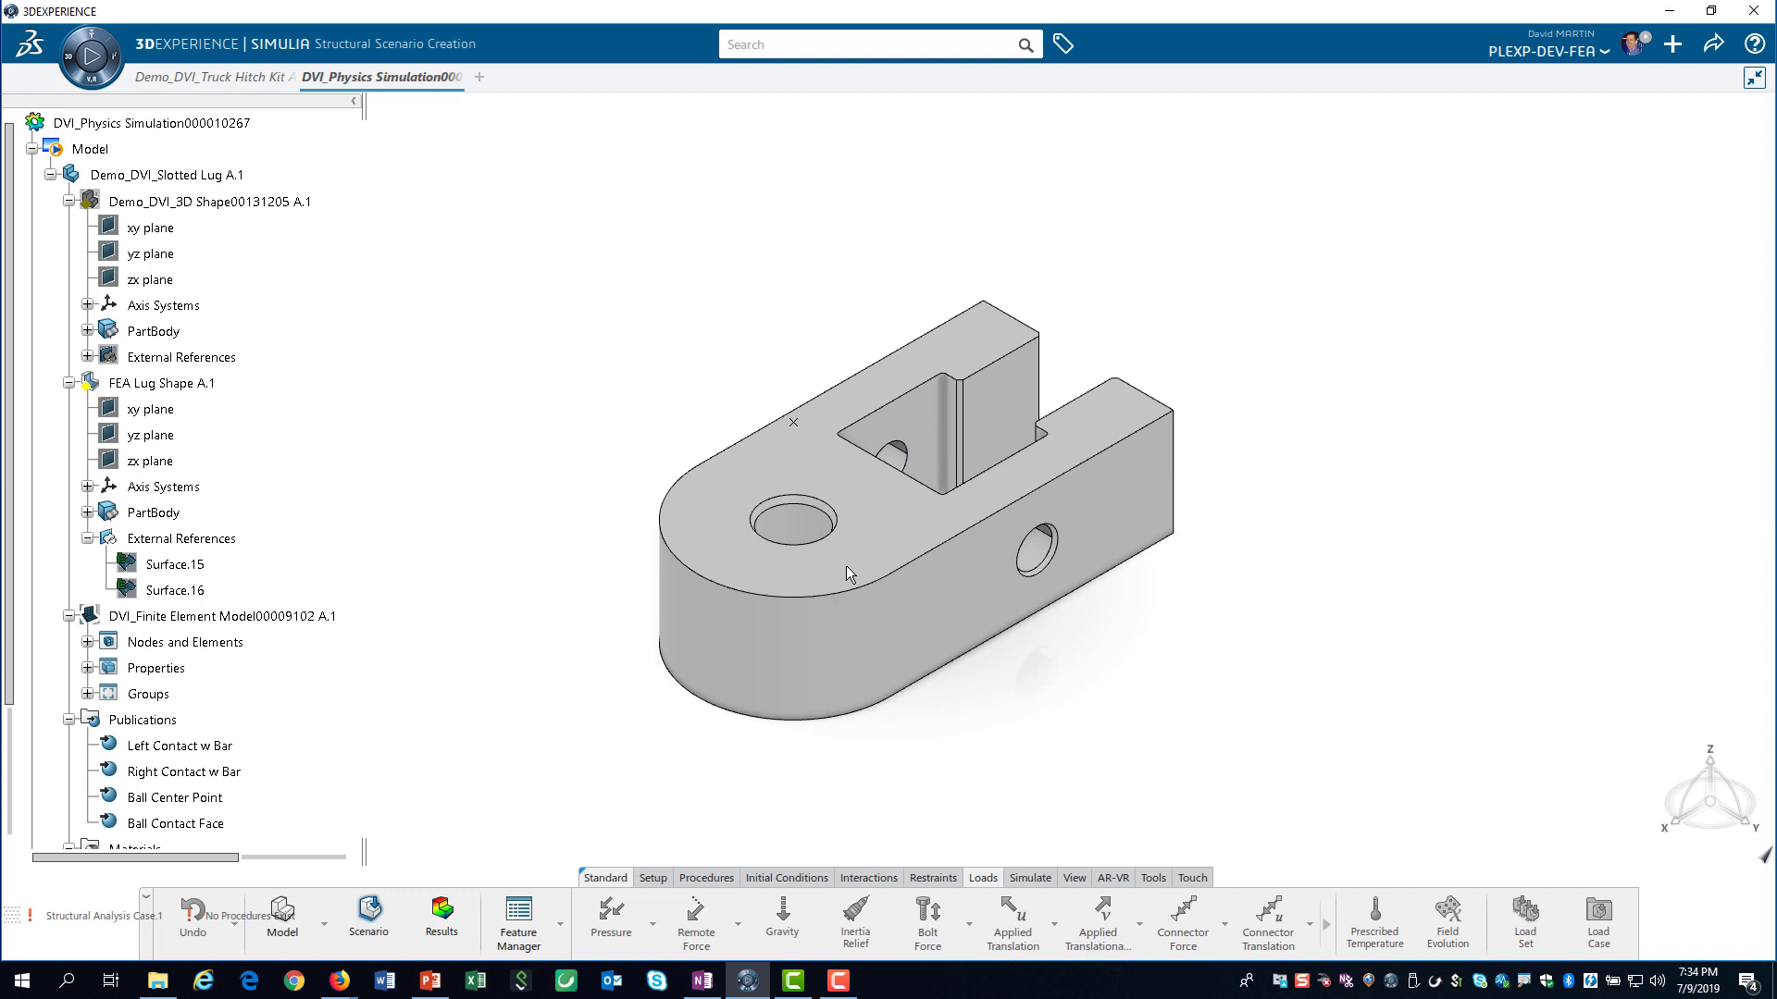
left_click(561, 926)
left_click(554, 838)
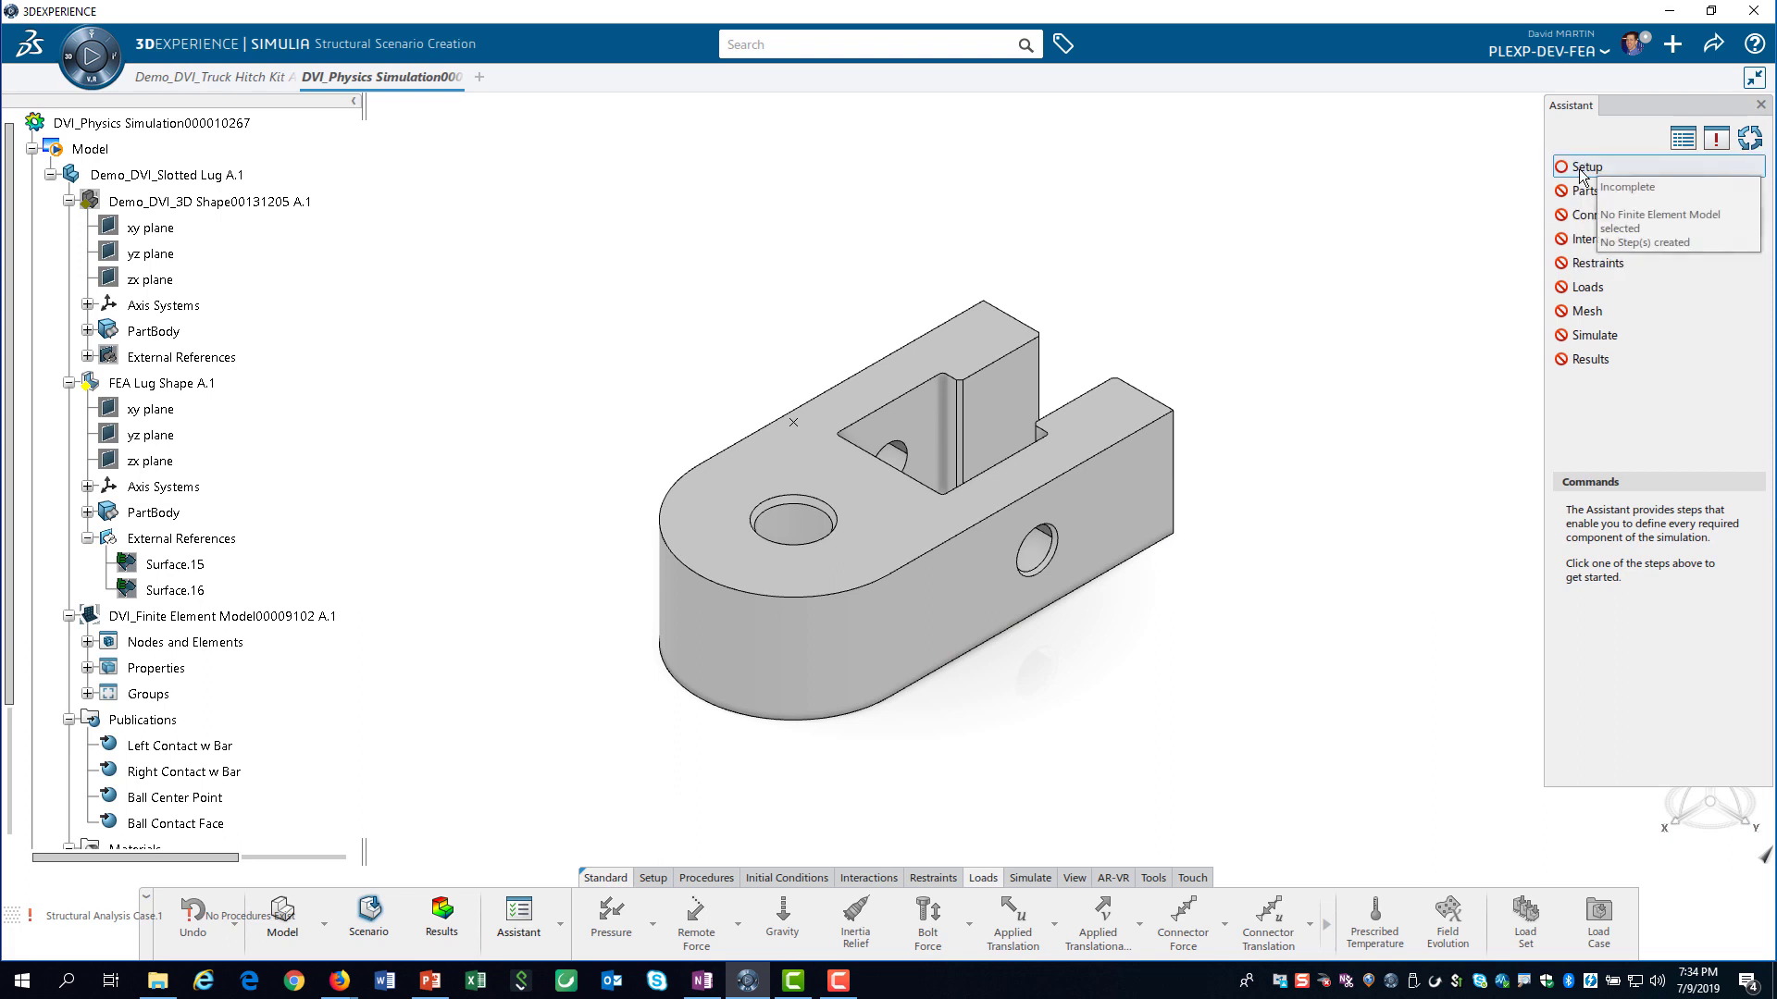
Link the existing finite element model to the structural scenario
left_click(1583, 168)
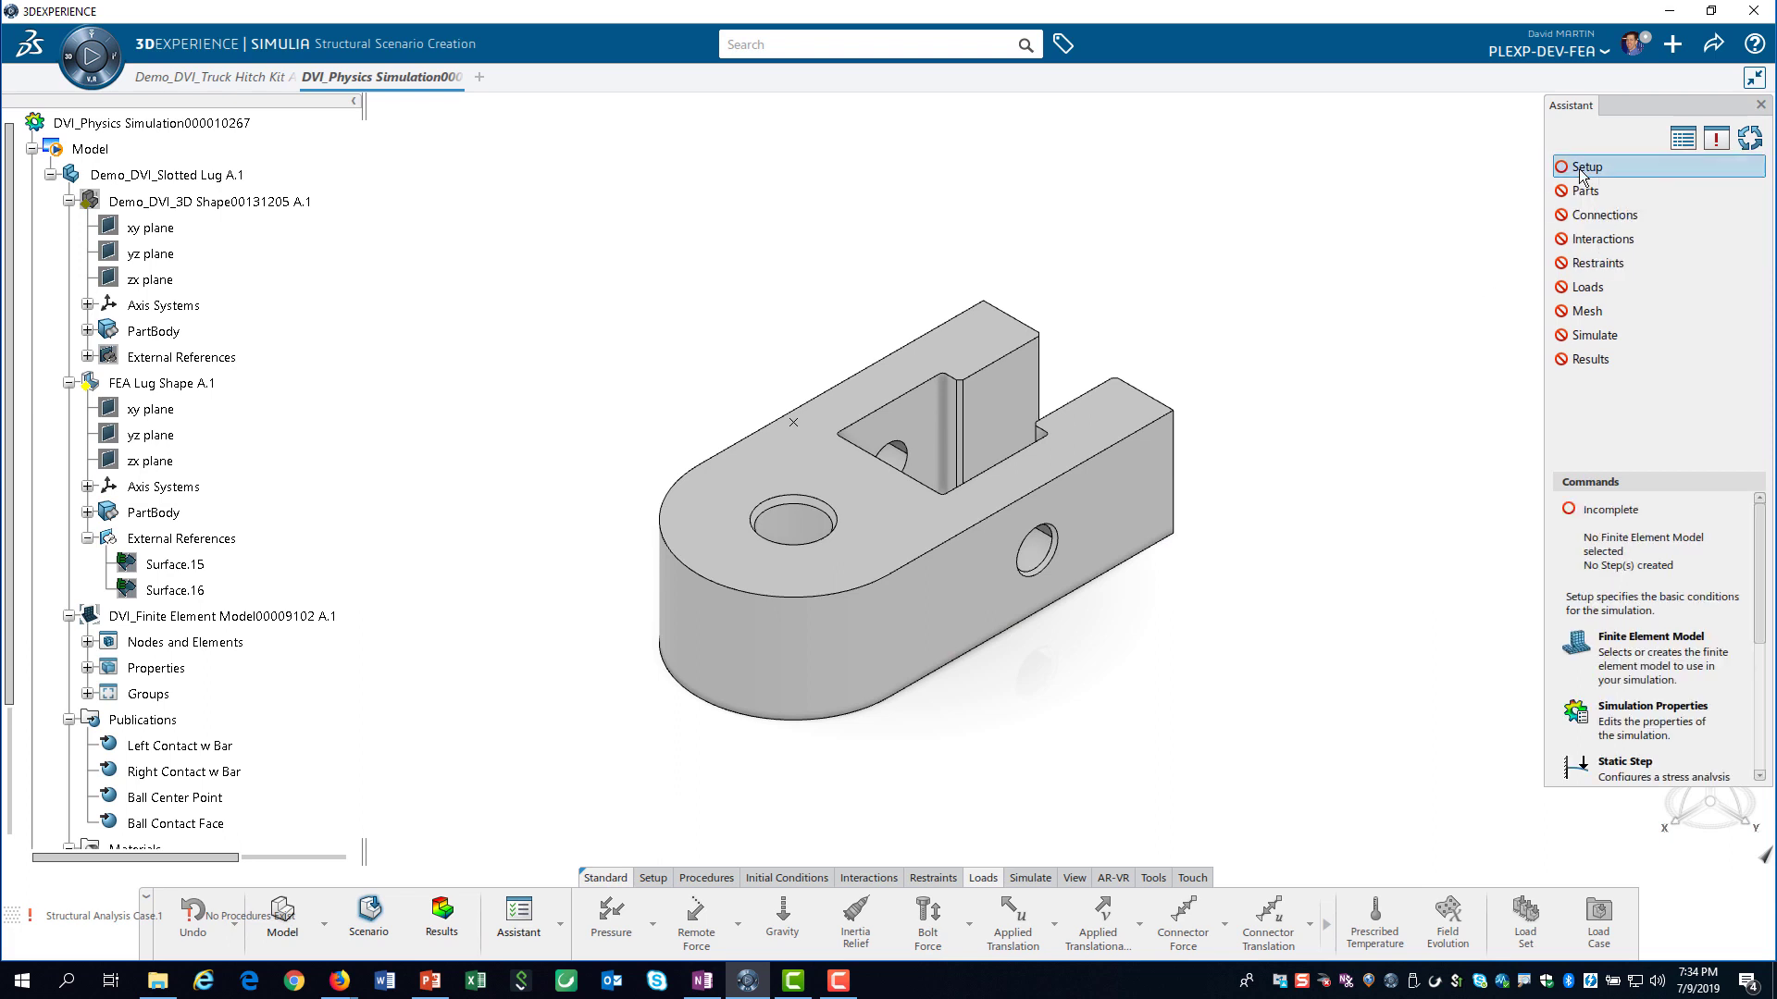
left_click(1639, 661)
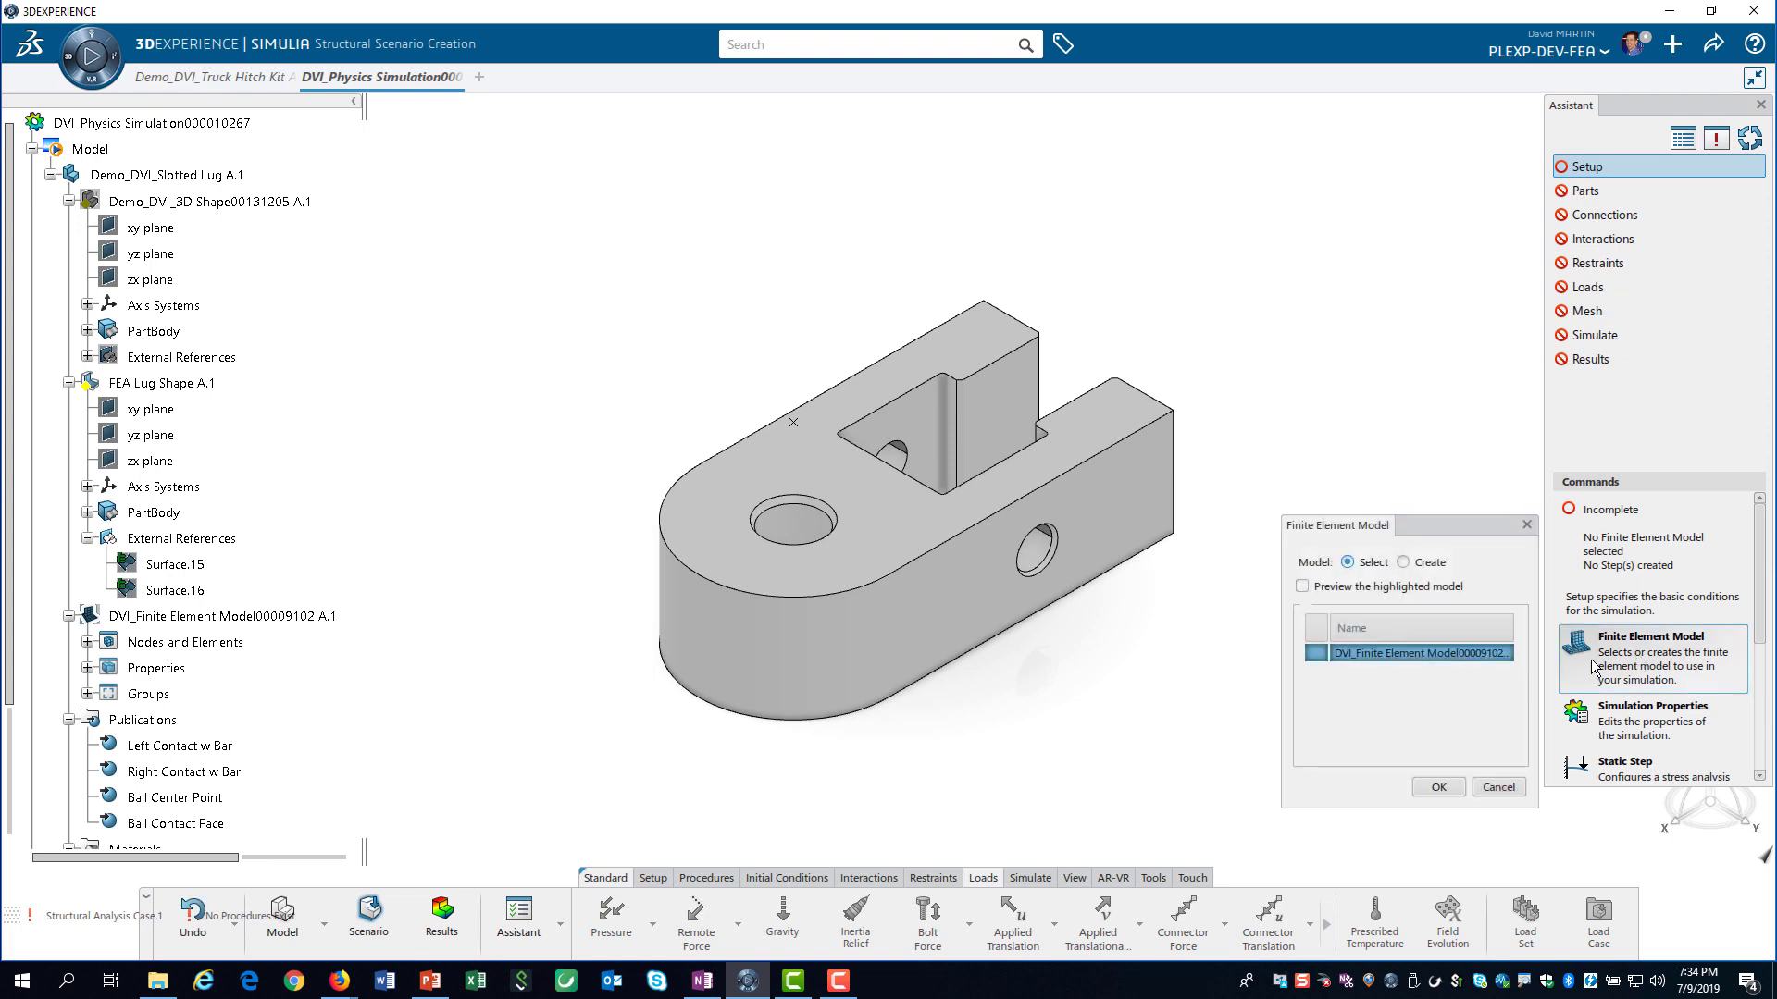
left_click(1430, 792)
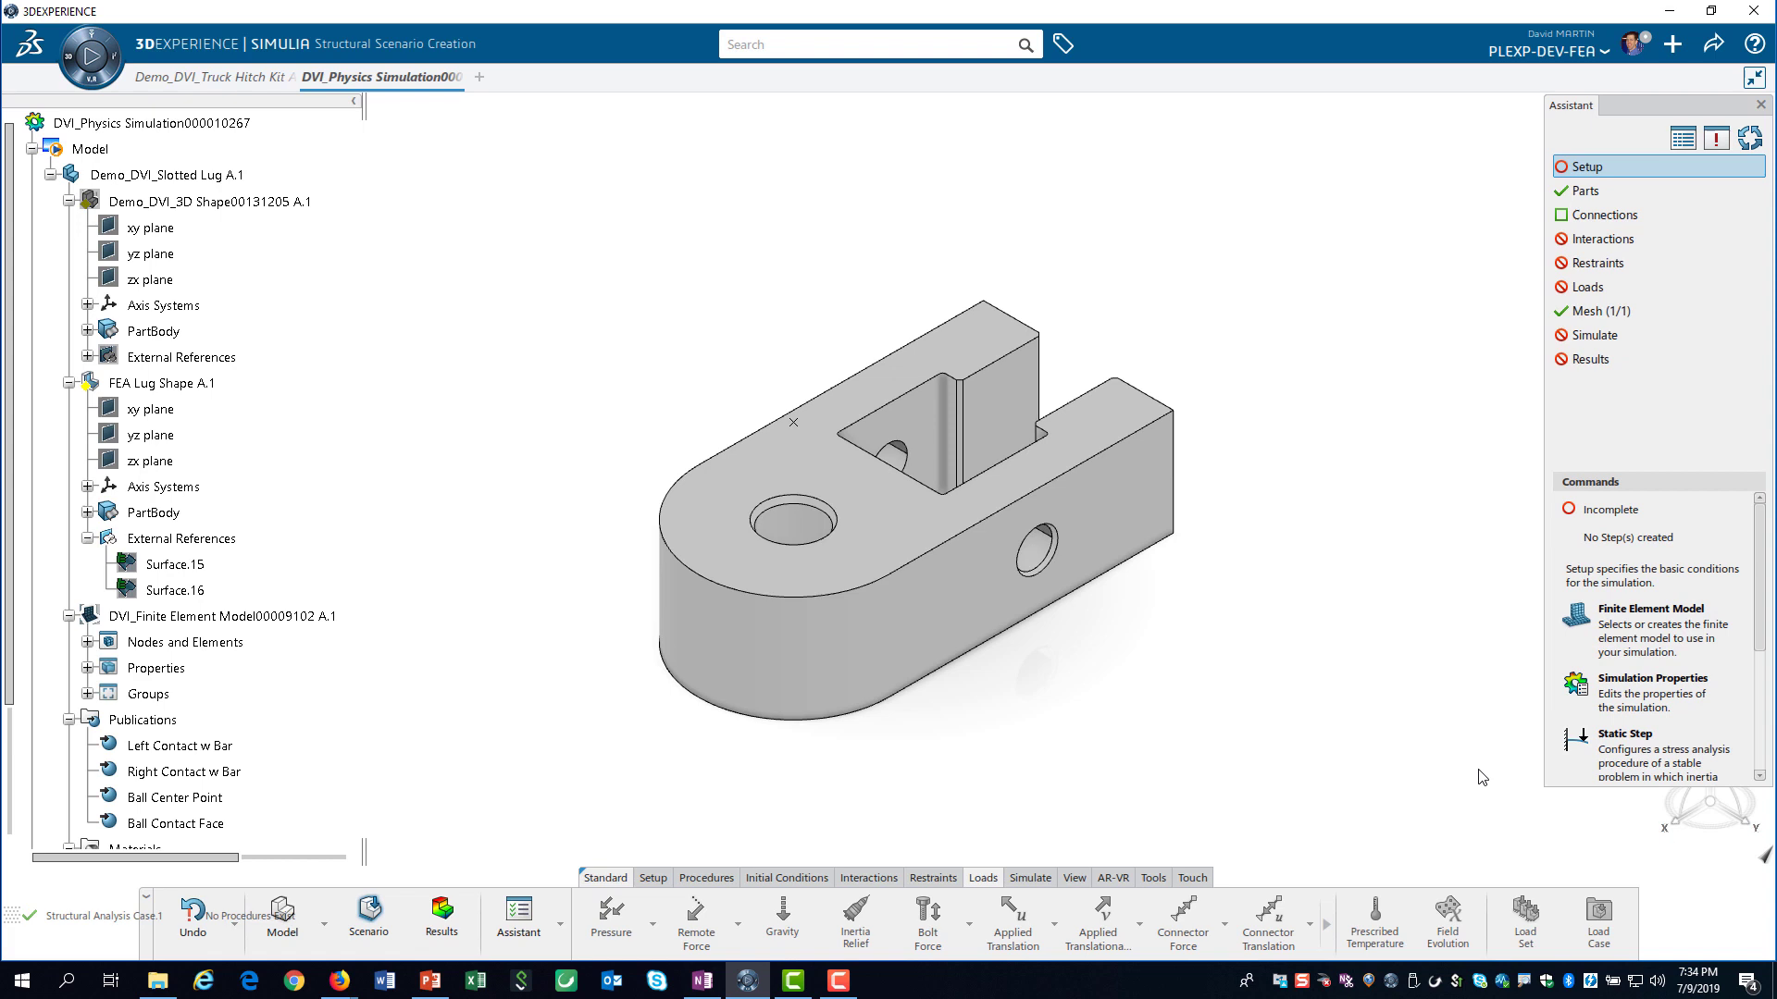
Add Static Perturbation Step.1 to complete the Setup stage
scroll(1671, 703, "down", 2)
scroll(1671, 703, "down", 1)
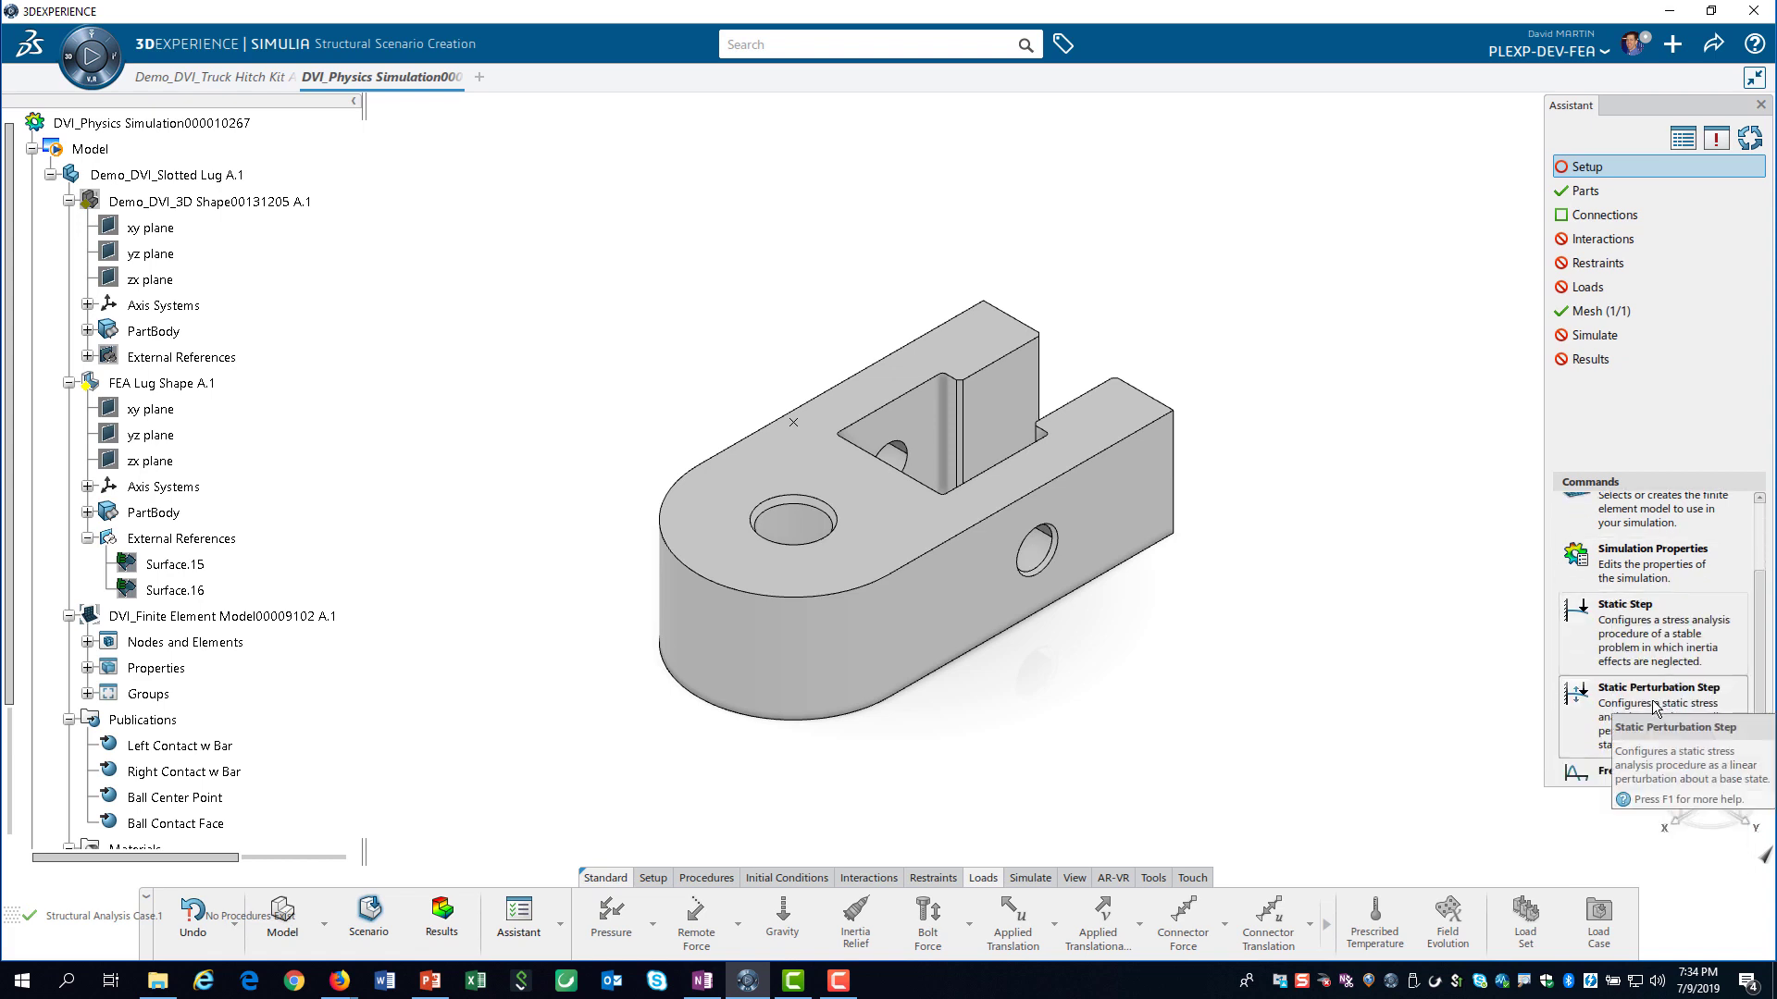
left_click(1652, 708)
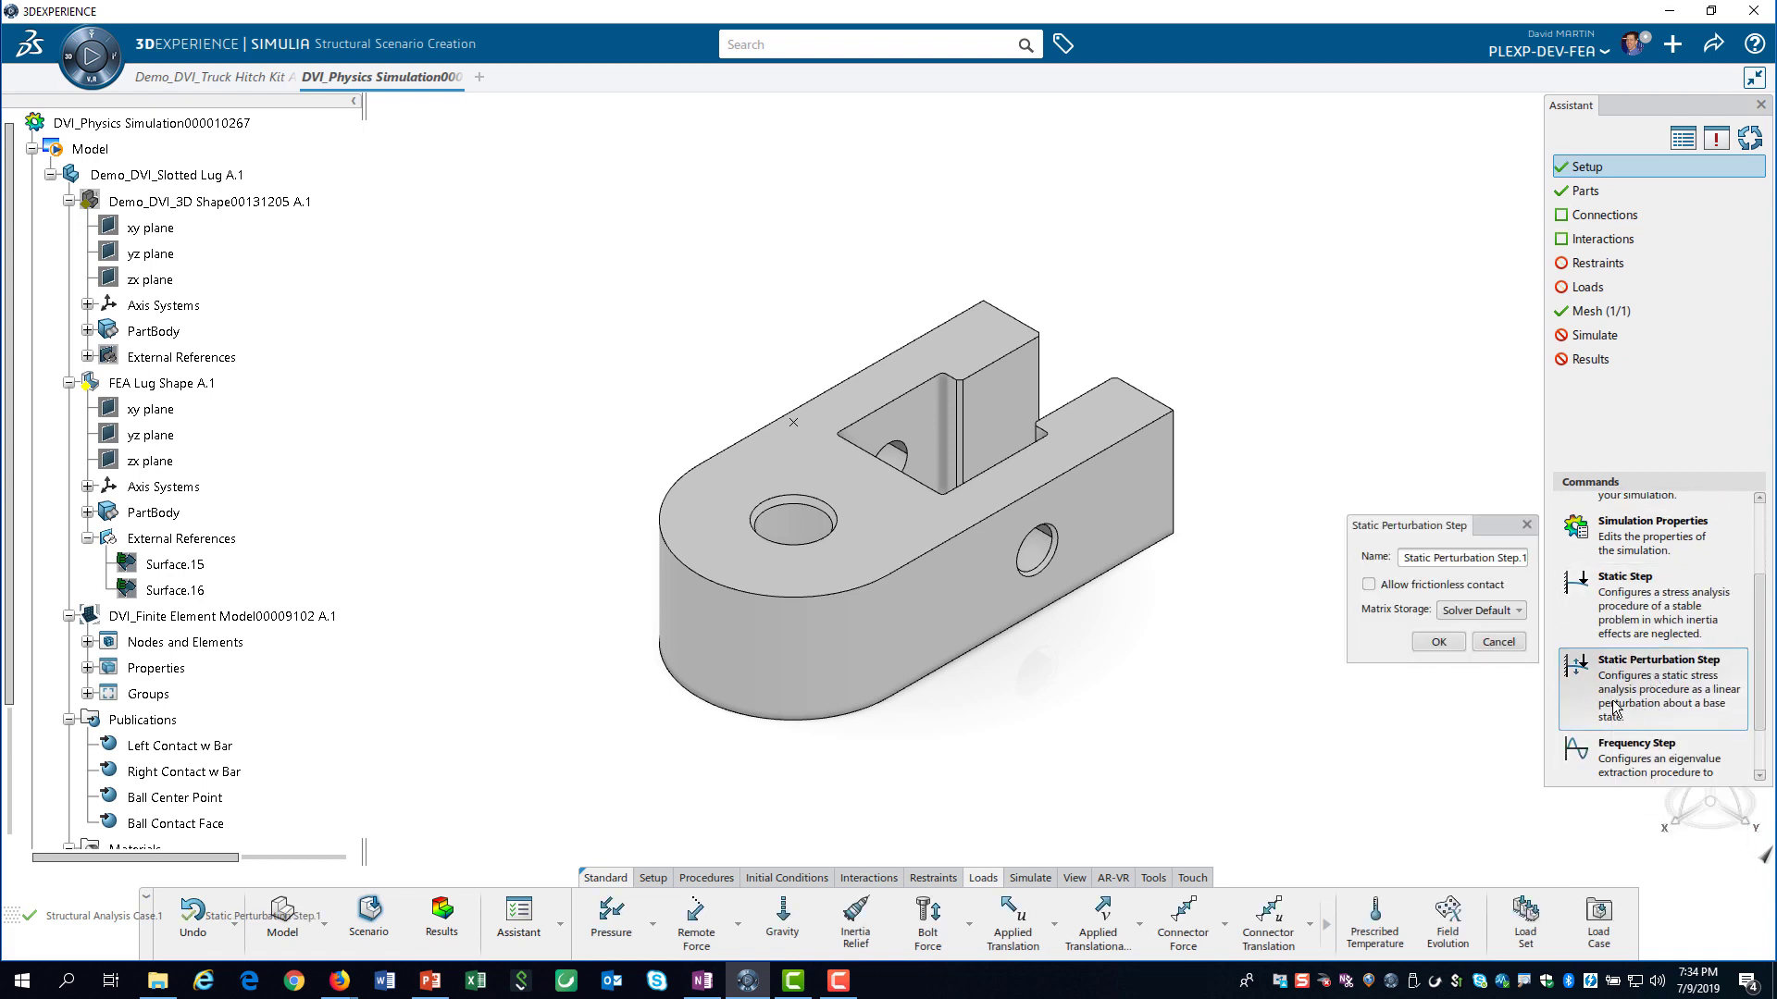
left_click(1438, 642)
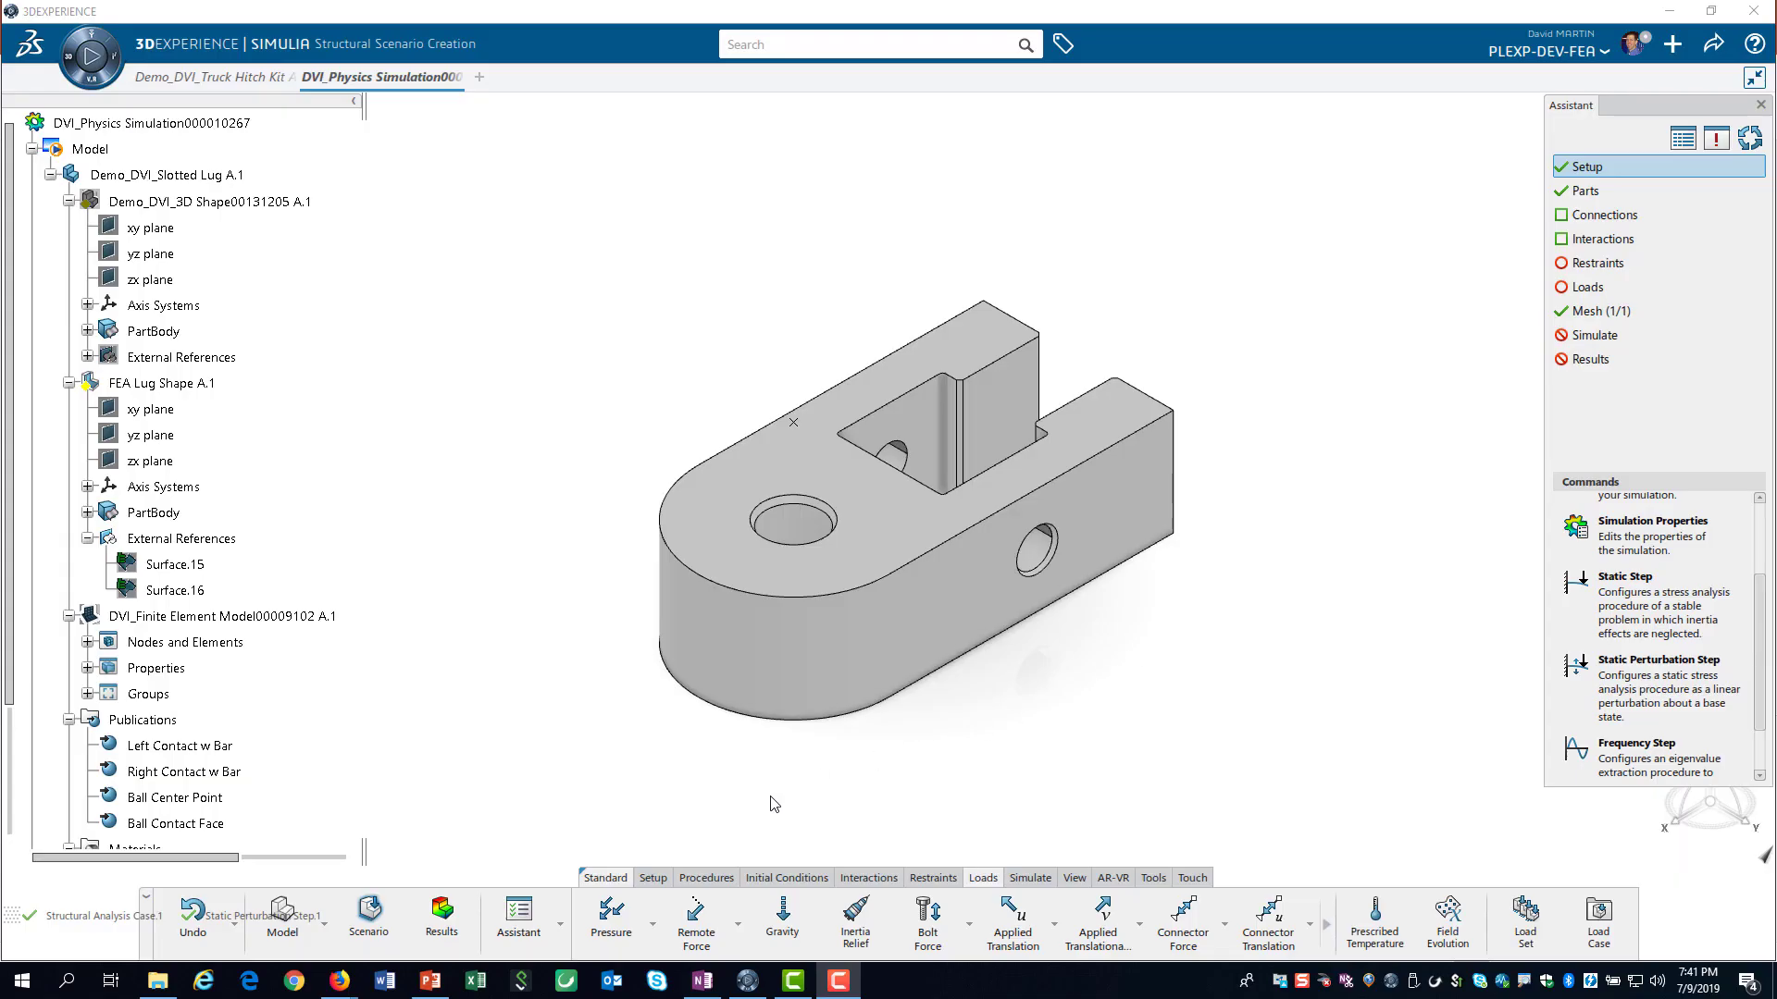
In the Feature Manager, confirm Global Element Types as parabolic tetrahedra with C3D10HS formulation
left_click(560, 924)
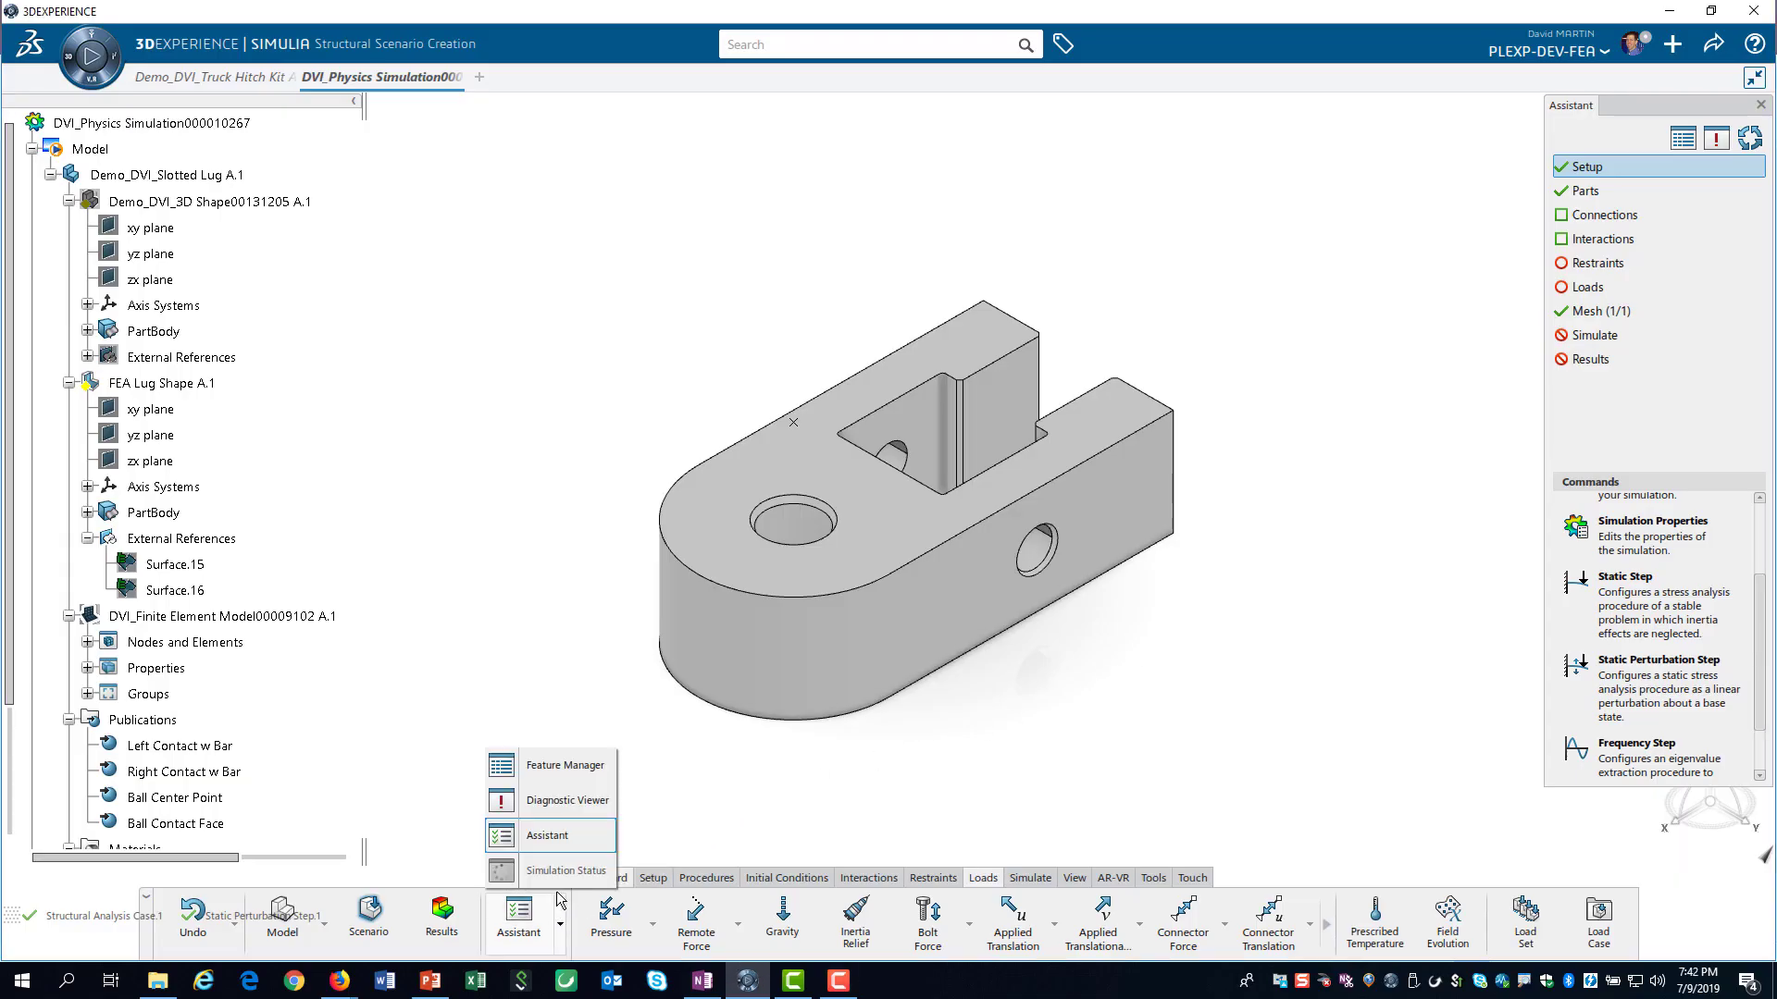
left_click(555, 768)
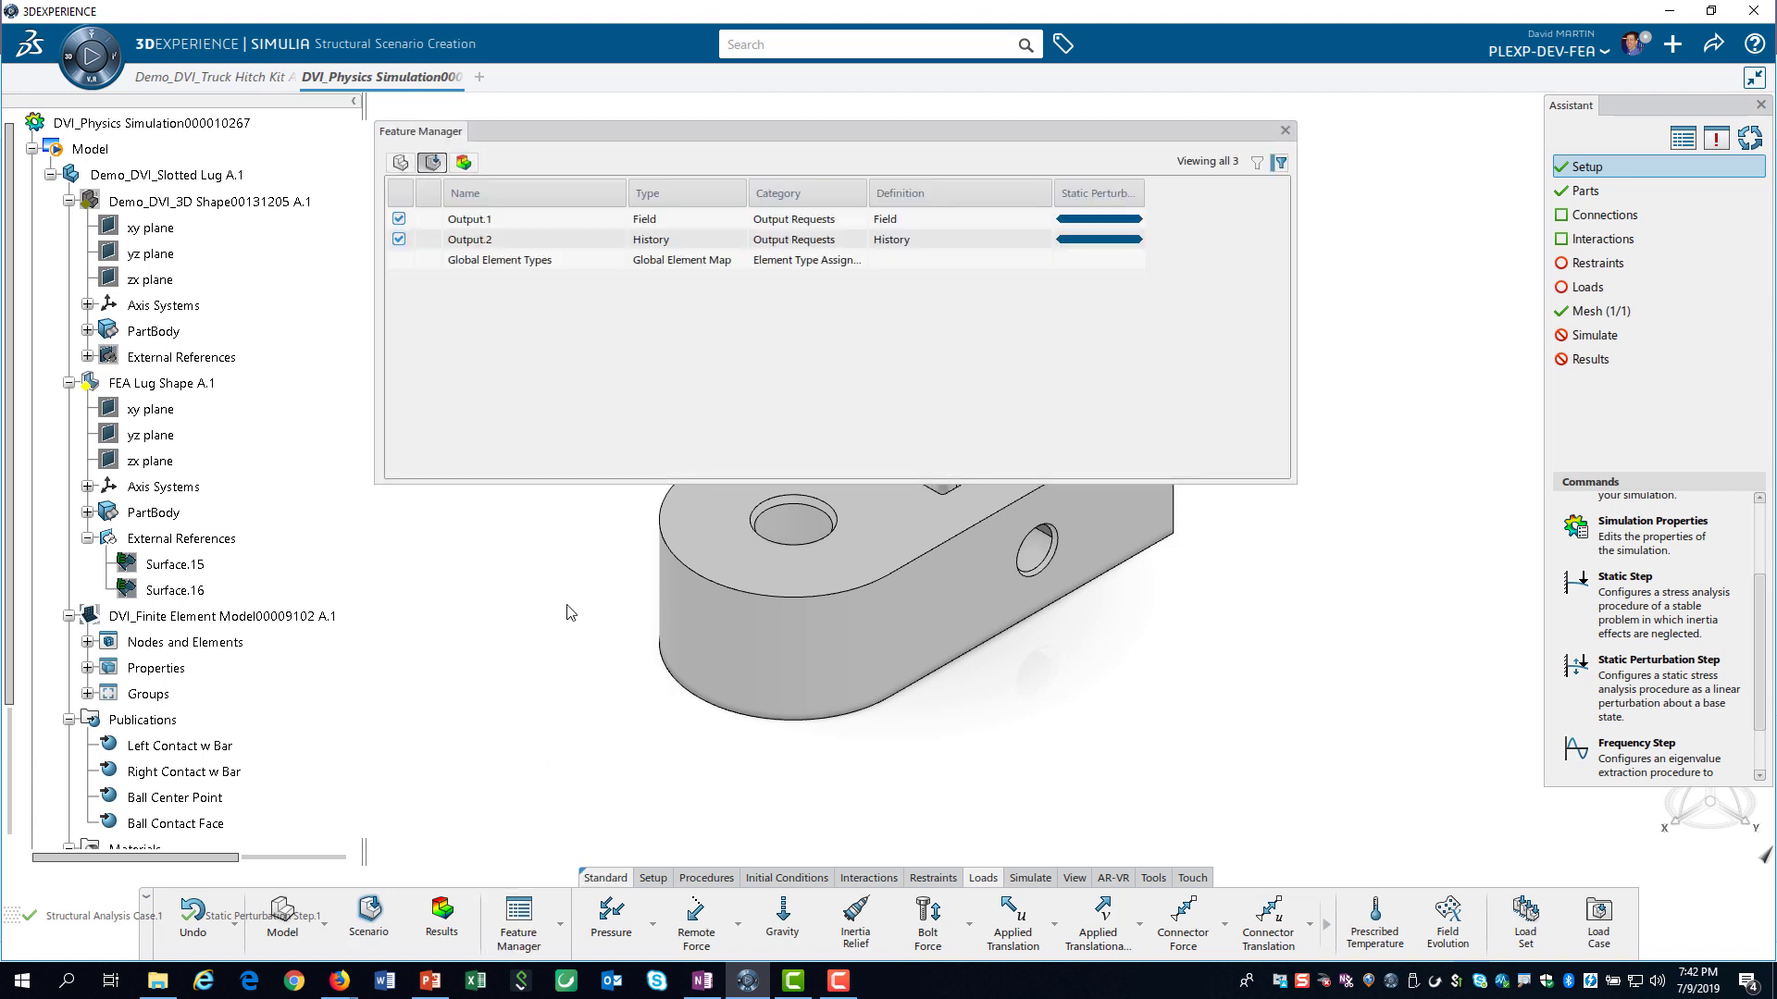
left_click(491, 263)
double_click(491, 262)
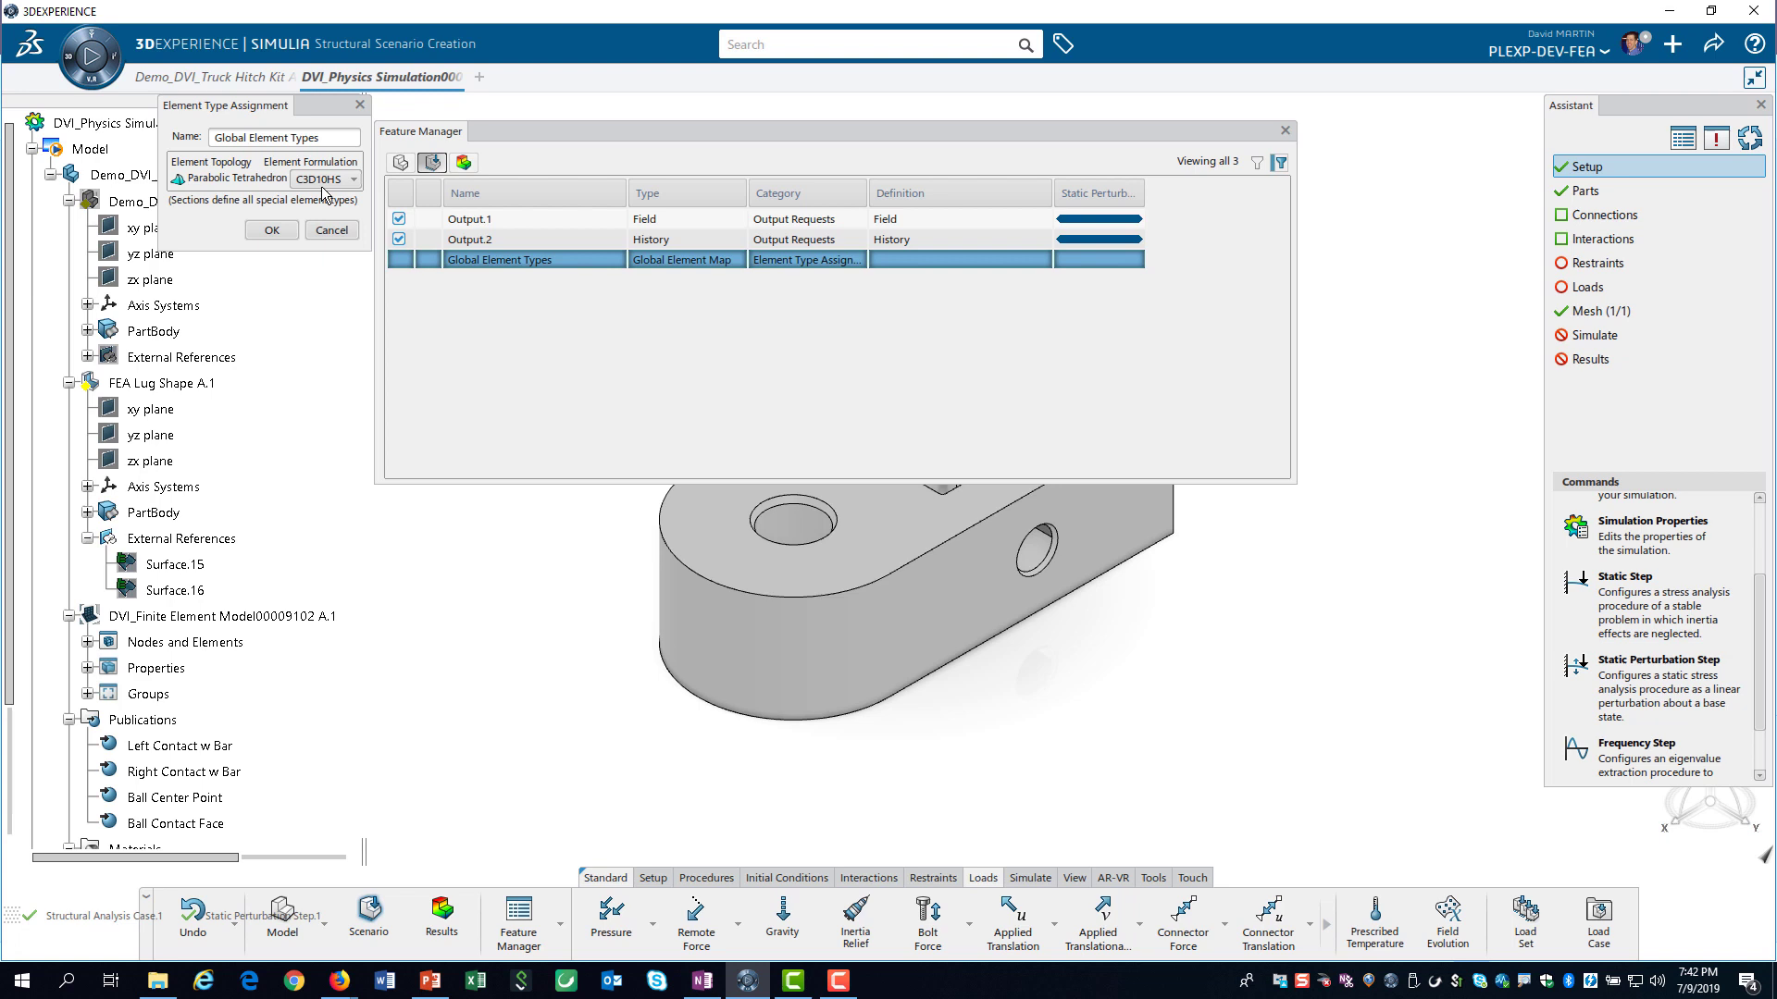
left_click(271, 230)
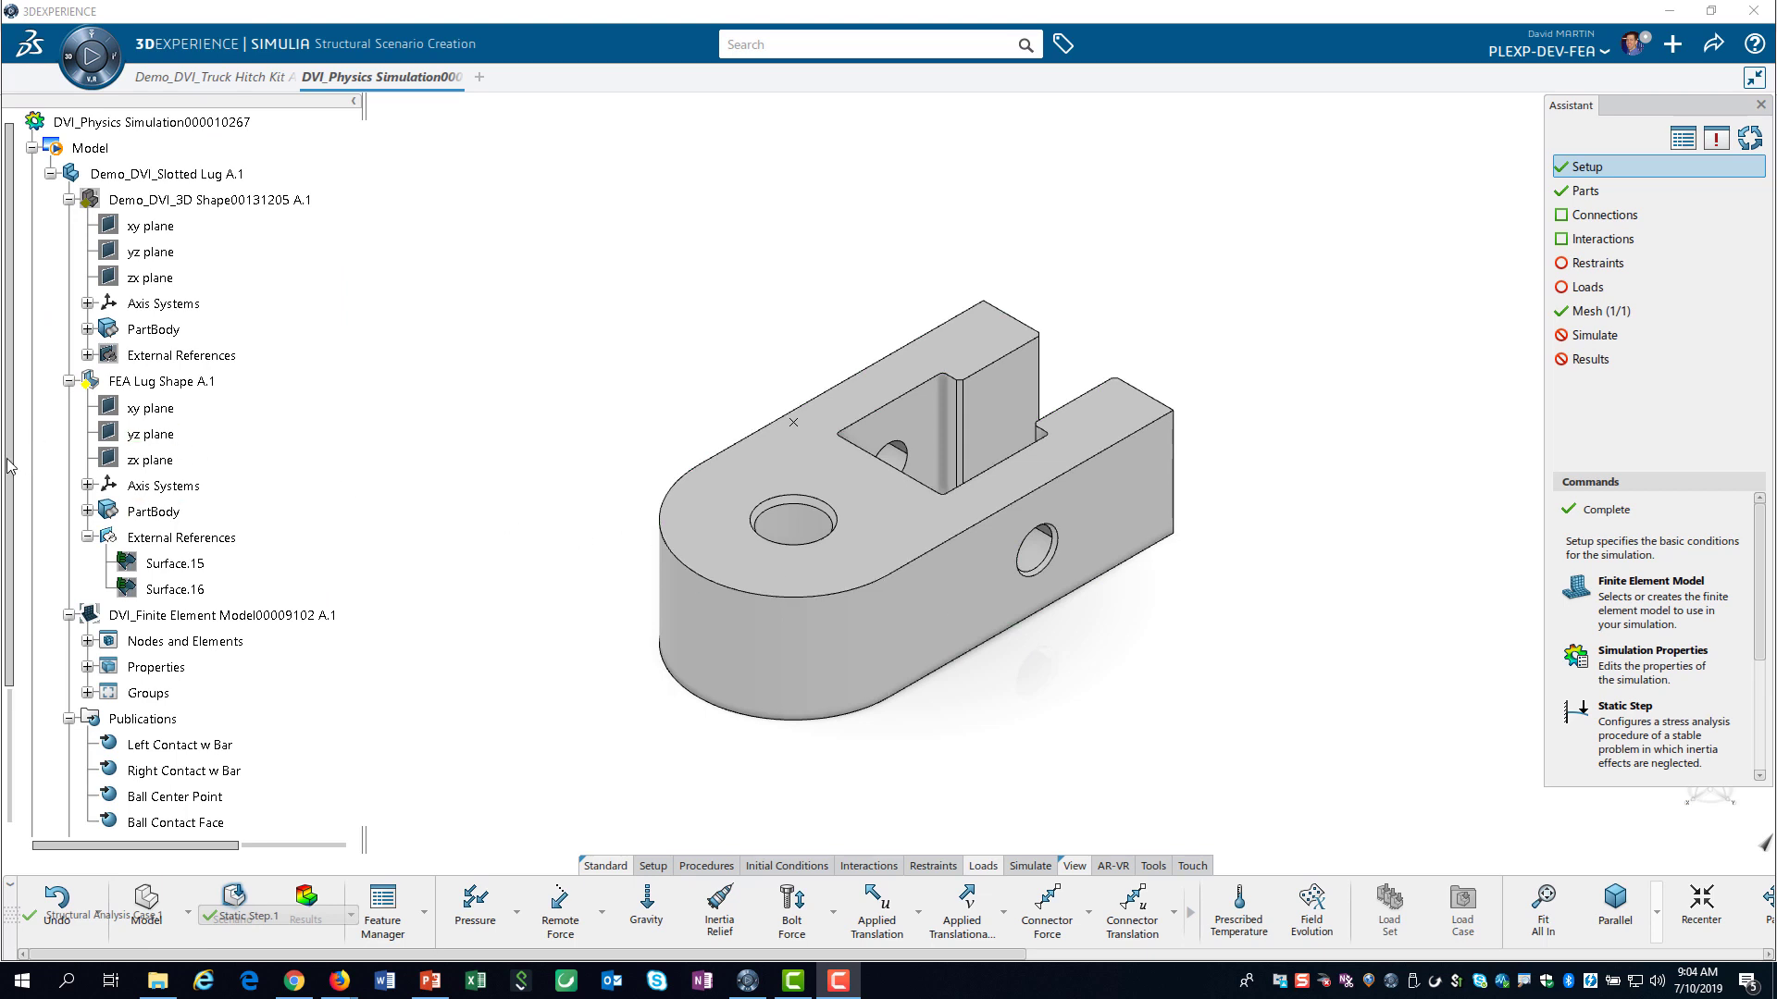
Expand Structural Analysis Case.1 and display the lug as Shading with Edges
scroll(9, 466, "down", 2)
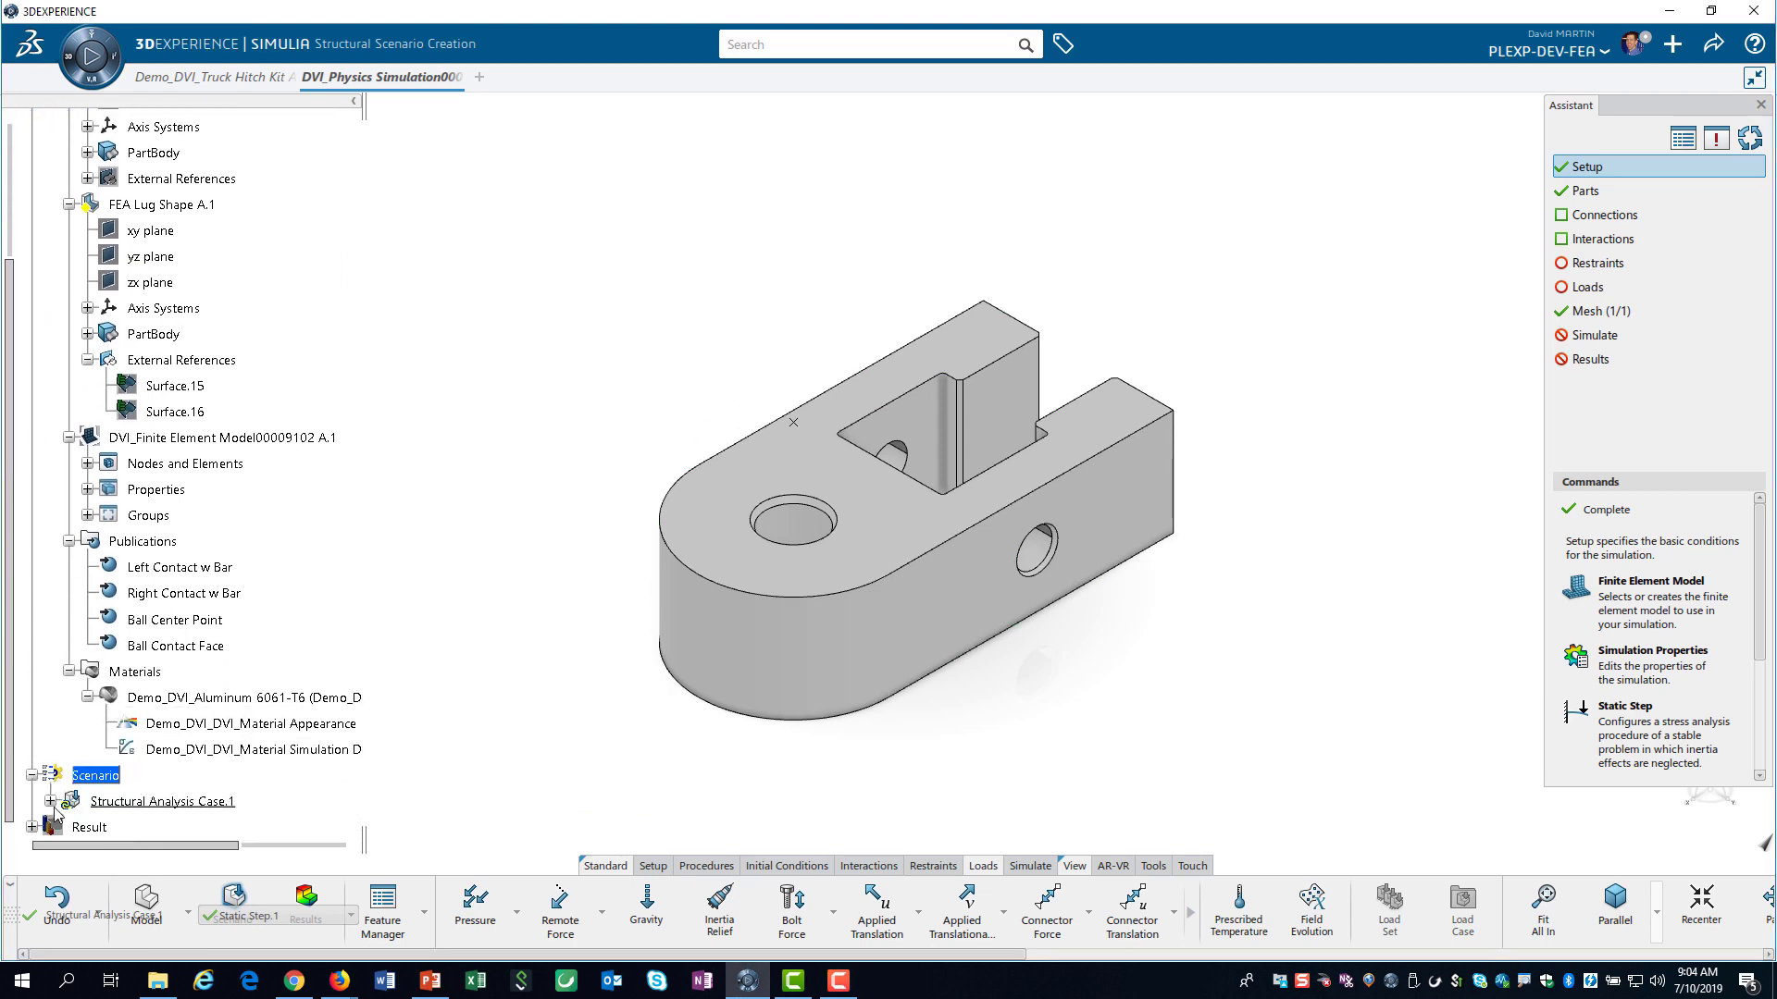
left_click(49, 802)
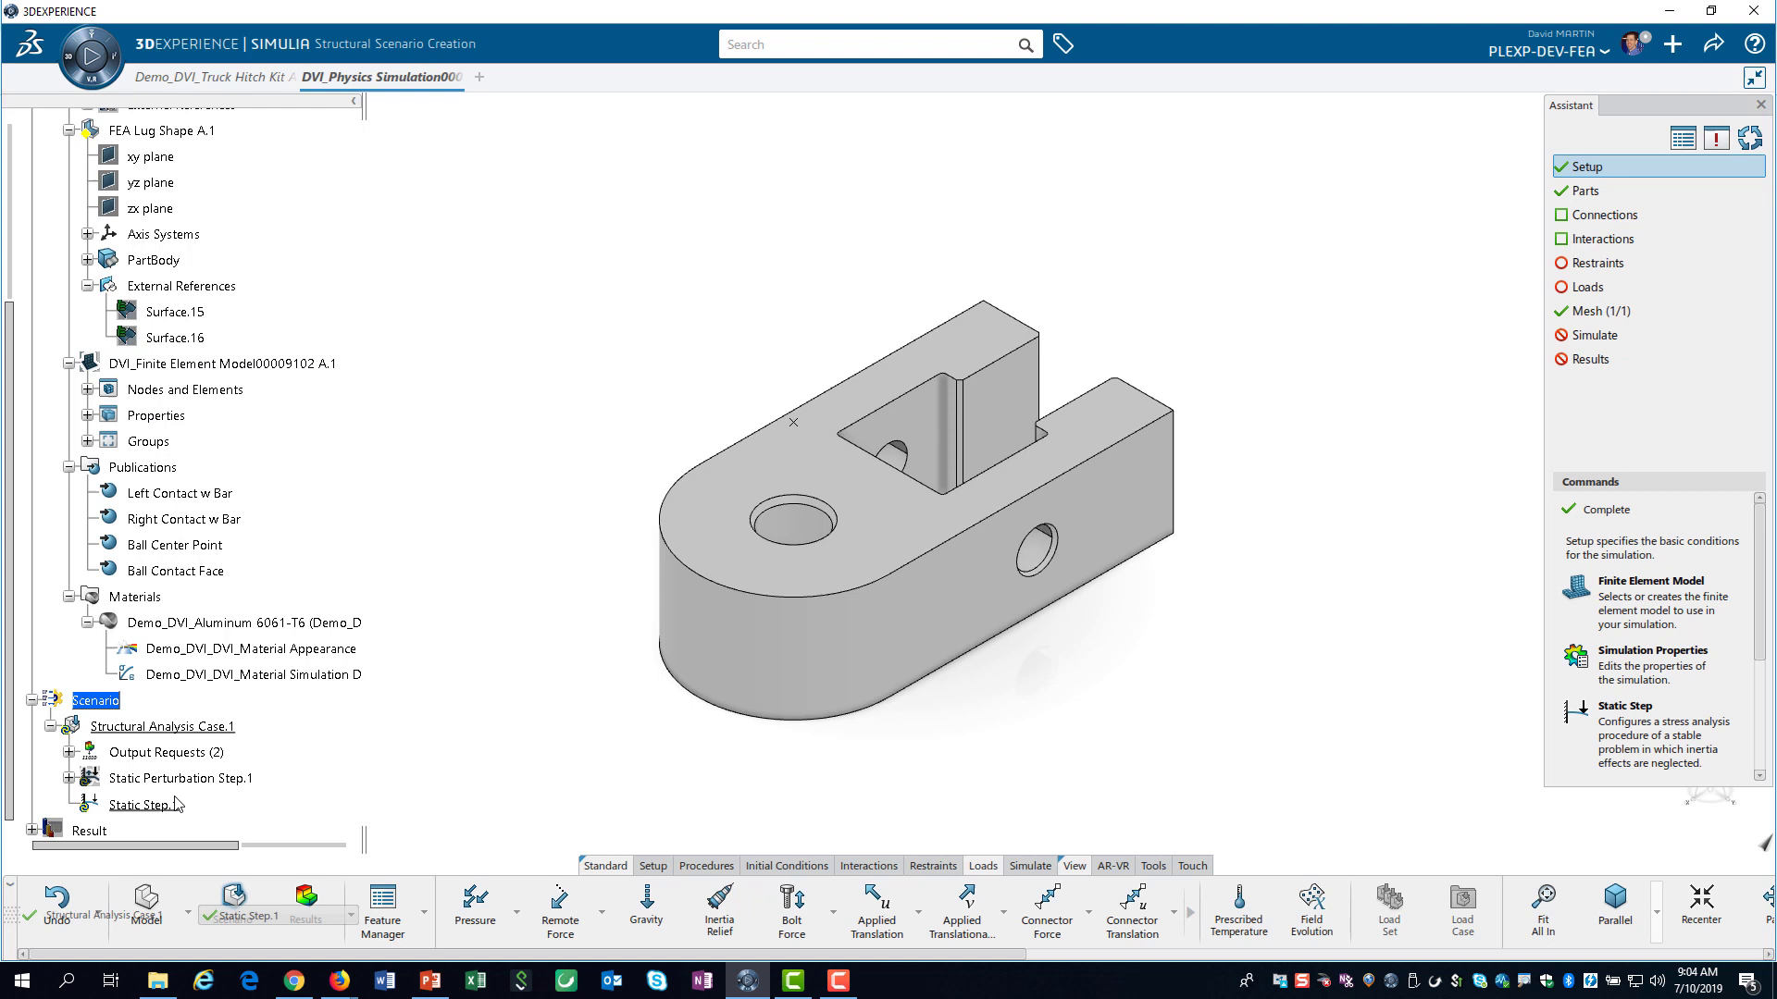
left_click(1076, 868)
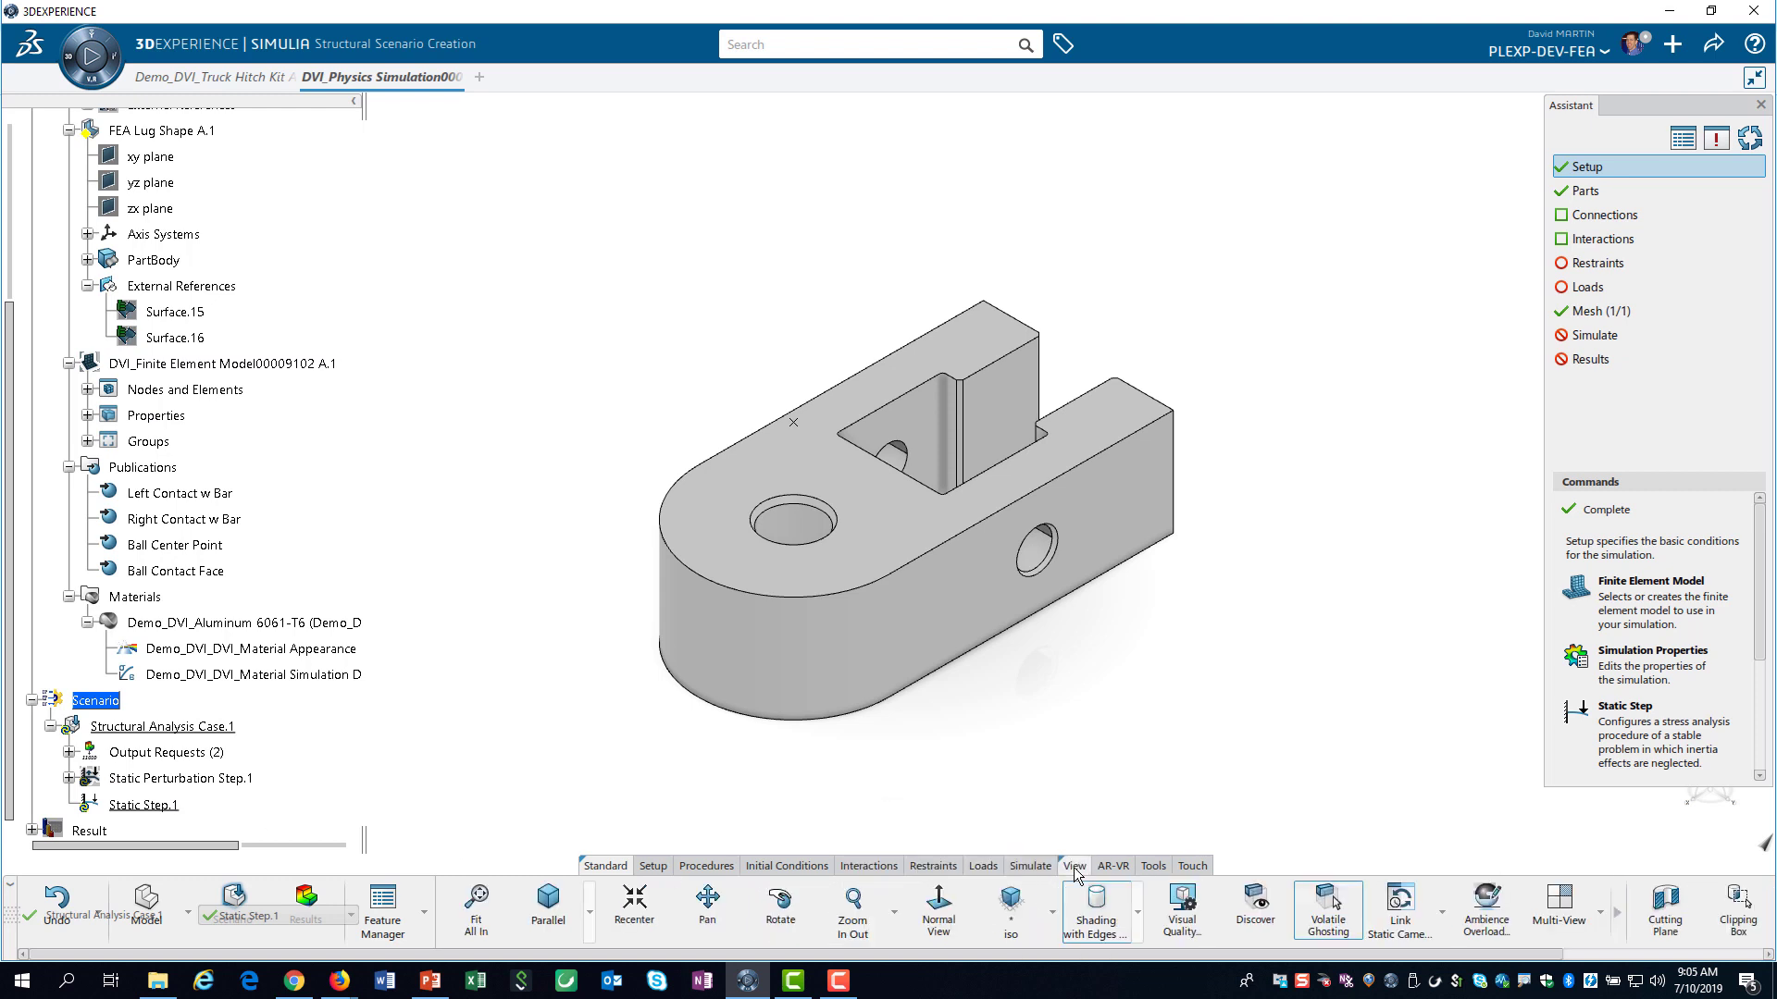
left_click(1139, 922)
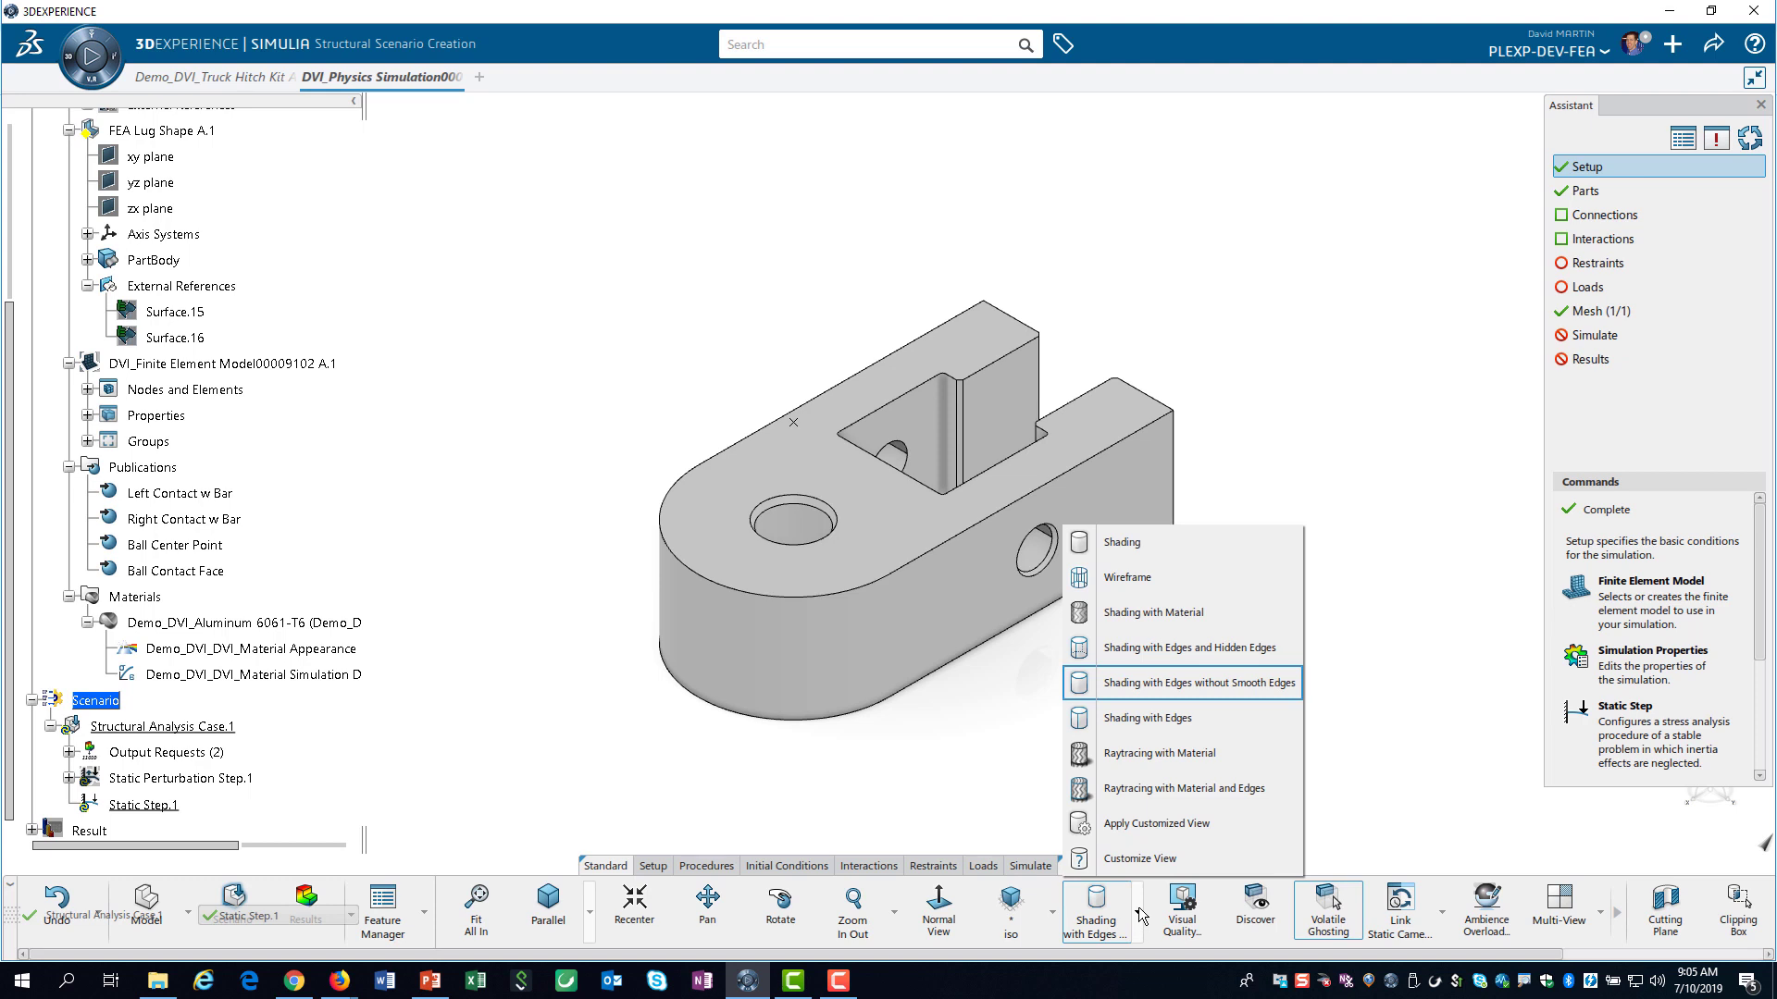
left_click(1140, 719)
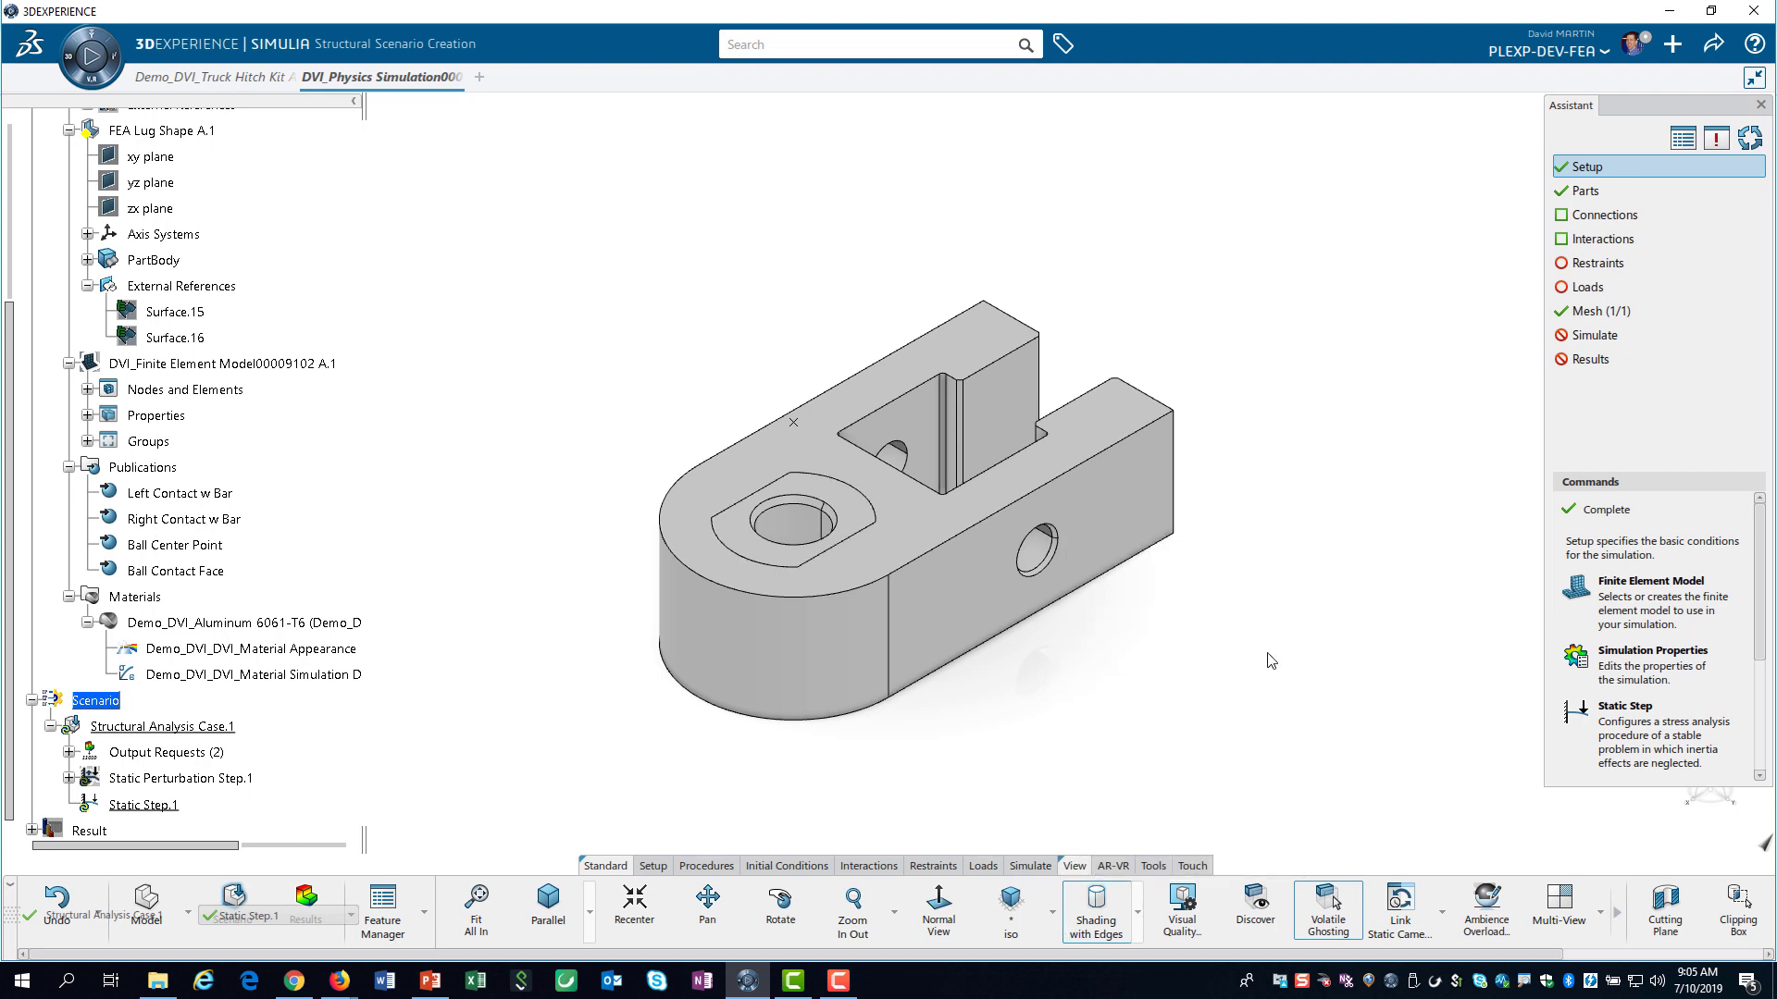
Add fixed displacement 'PinXZ' on the Pin Nodes group, fixing translation in X and Z
left_click(1609, 268)
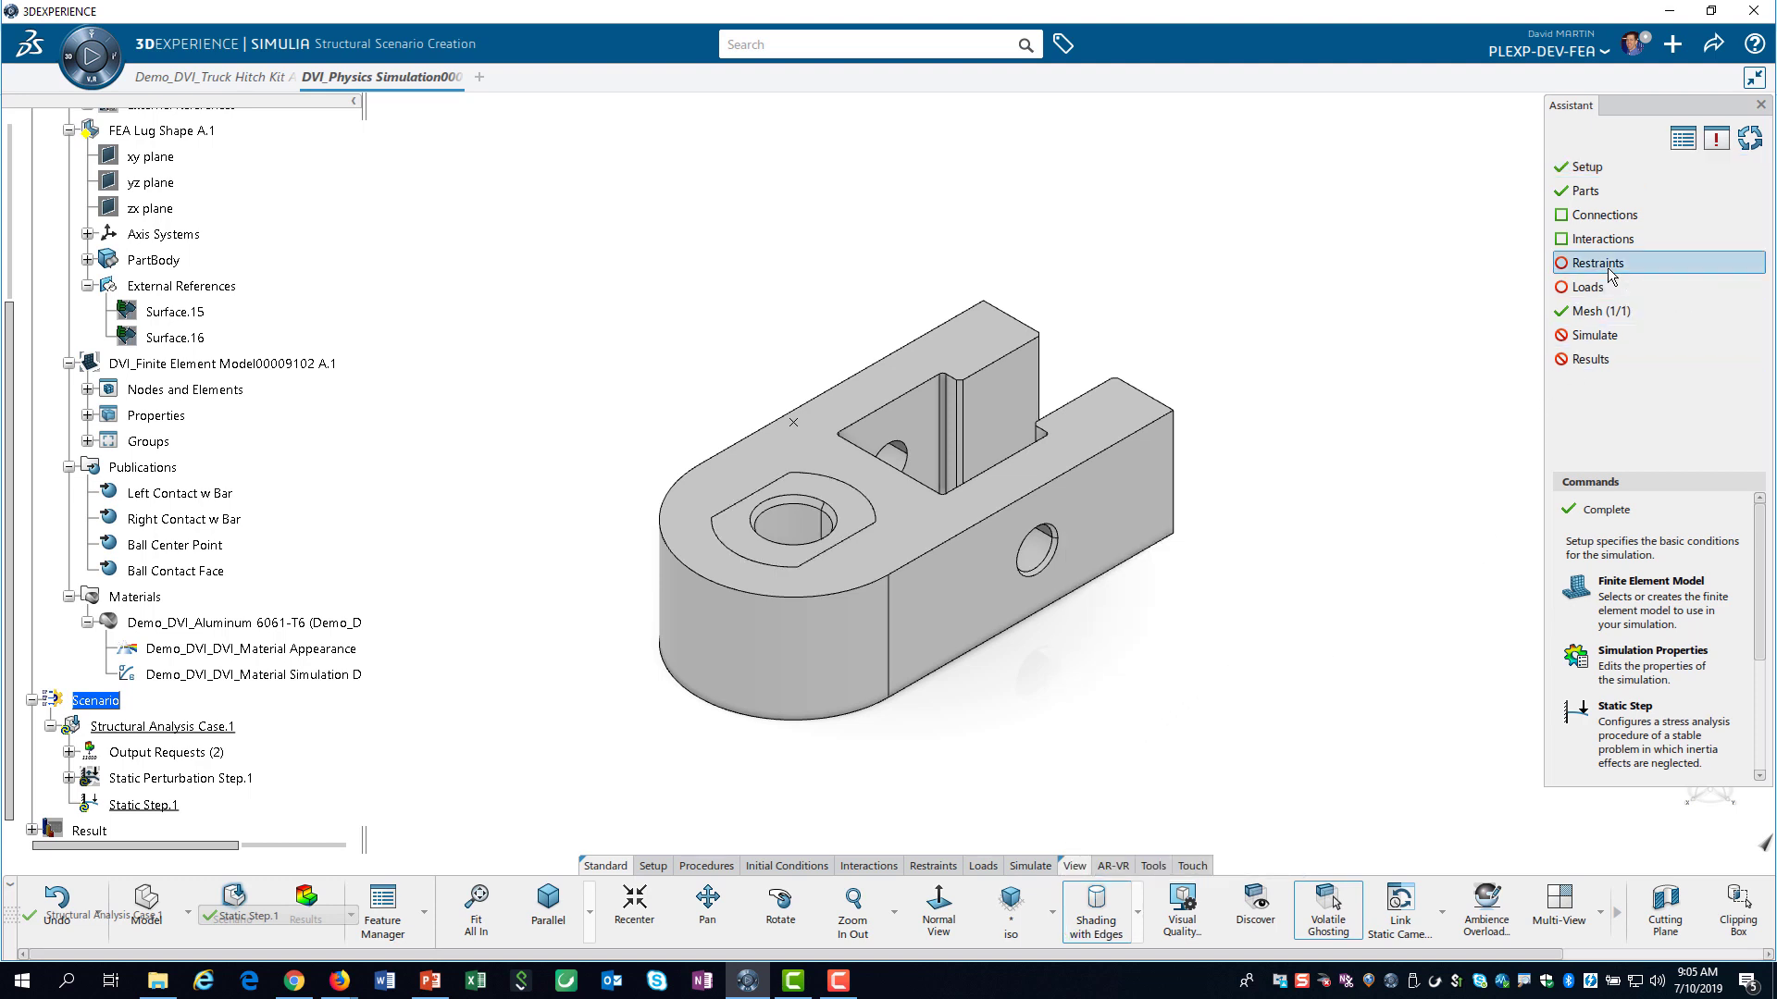
left_click(1617, 754)
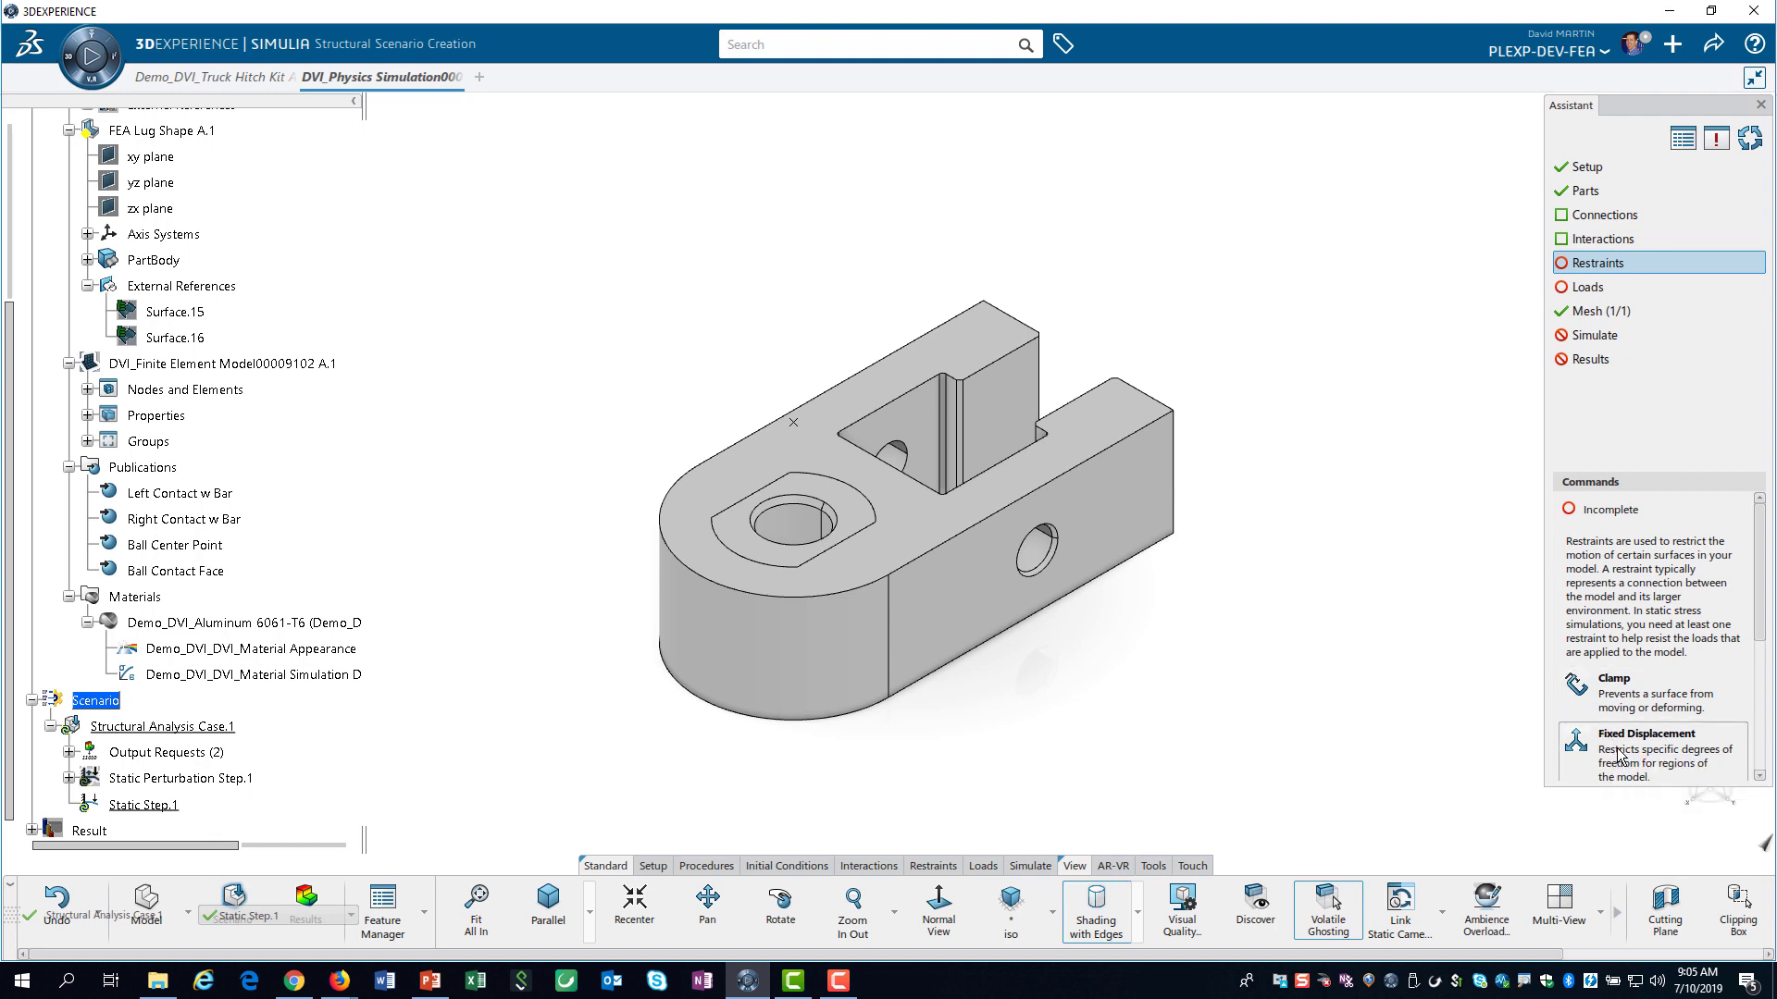
type("PinXZ")
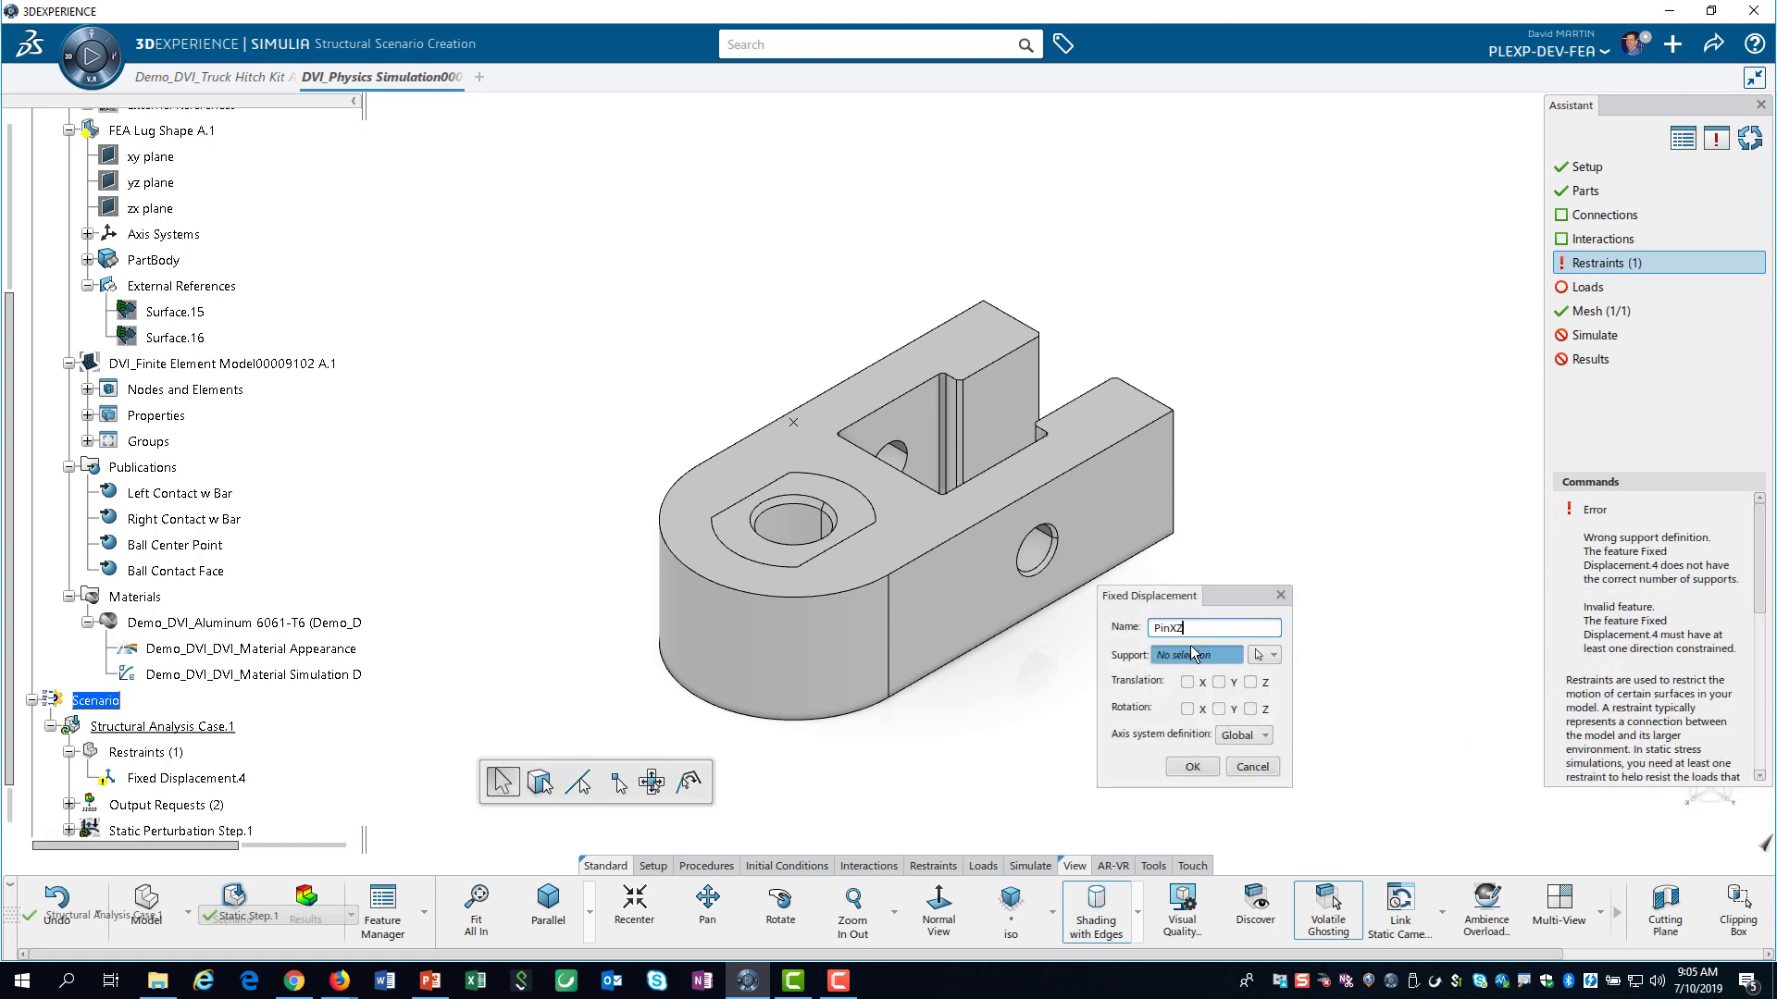
left_click(1267, 655)
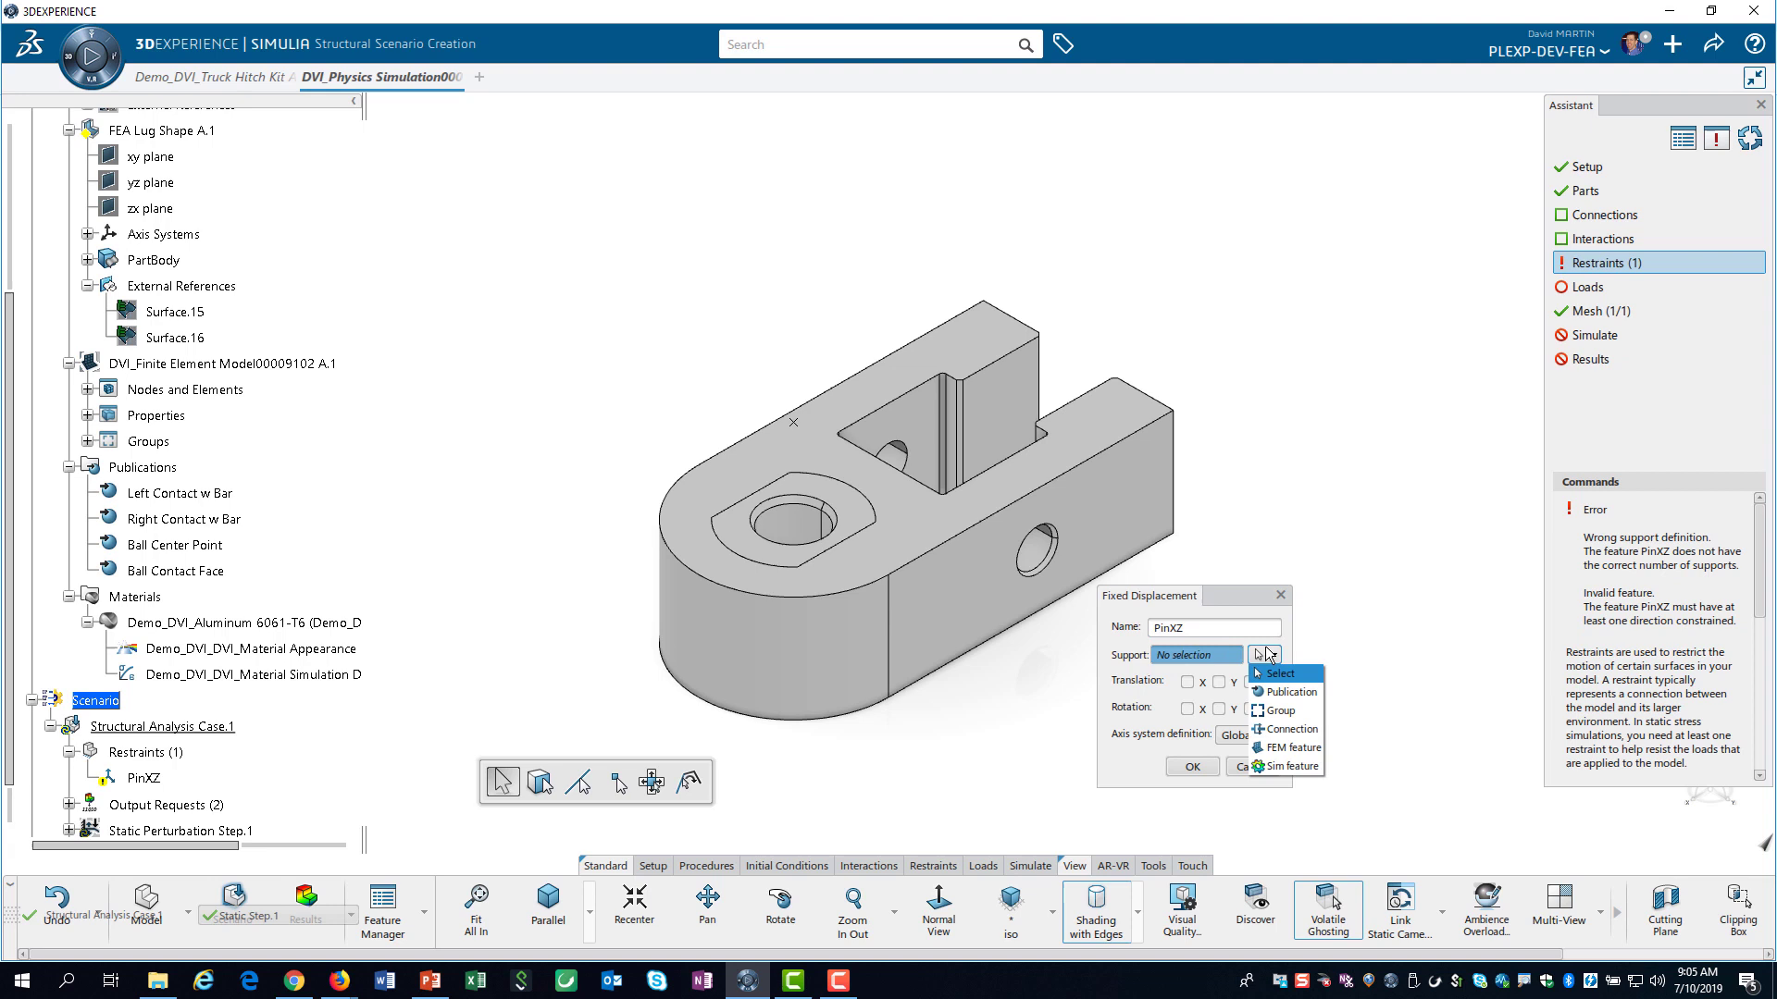
left_click(1274, 712)
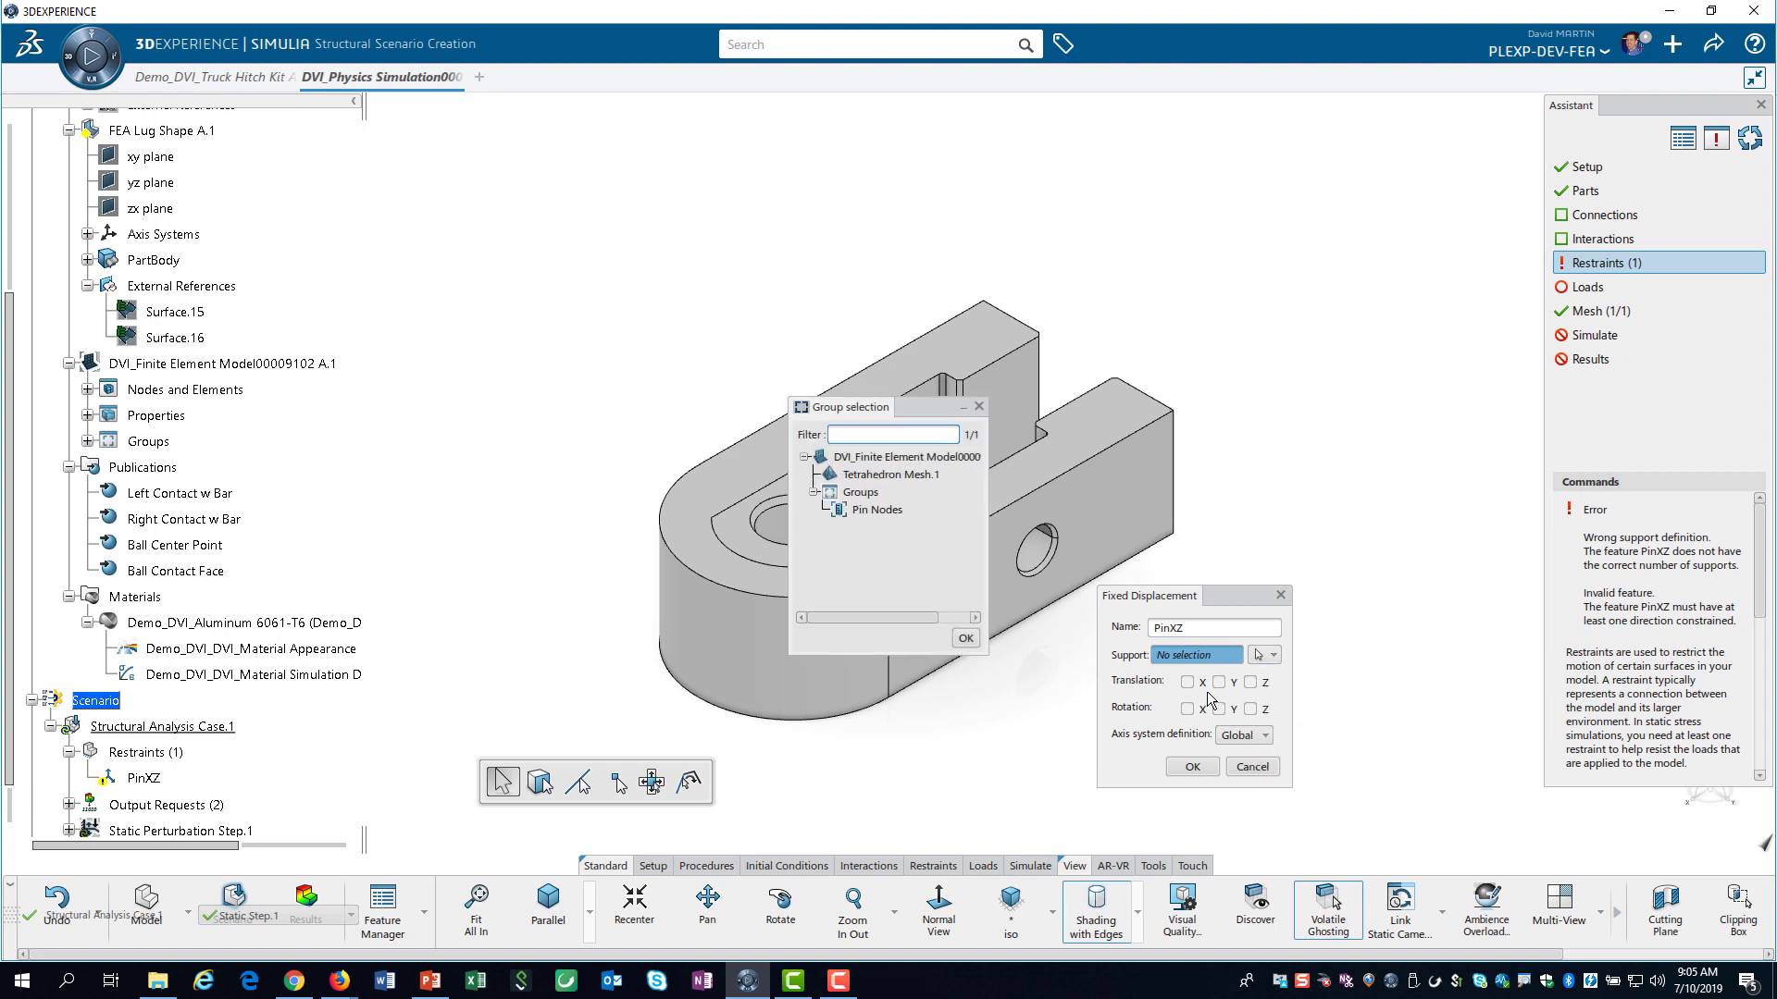
left_click(874, 511)
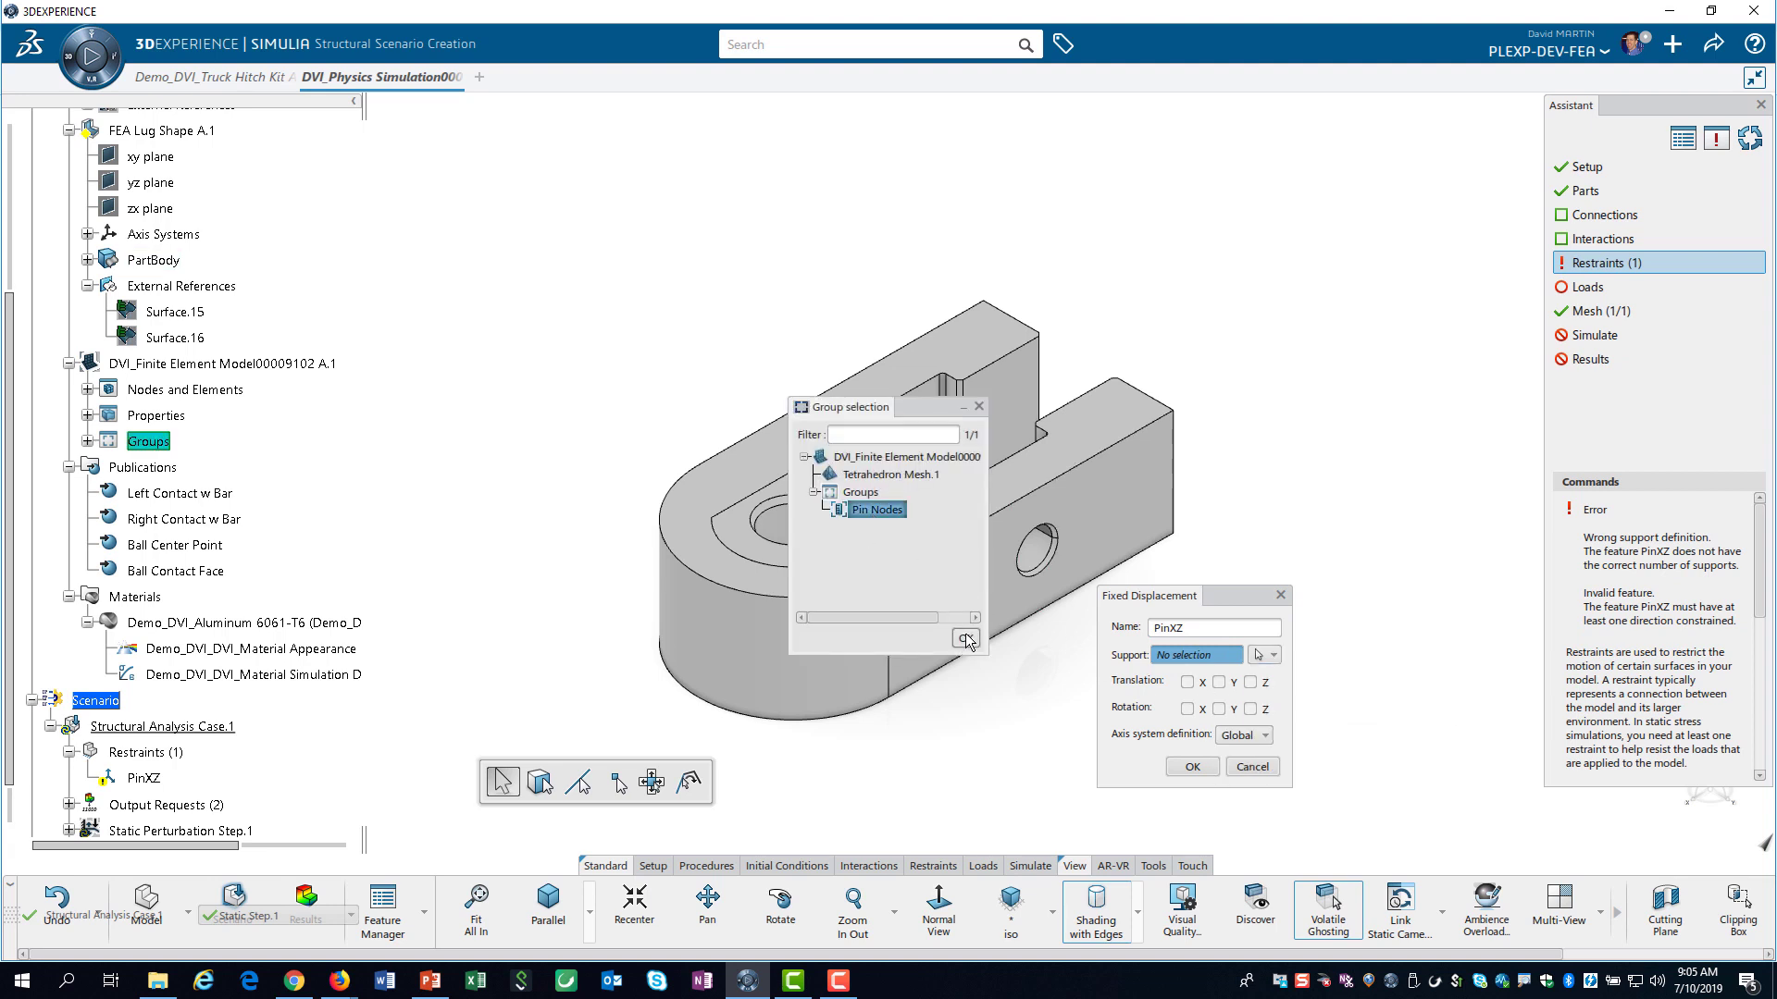
left_click(965, 638)
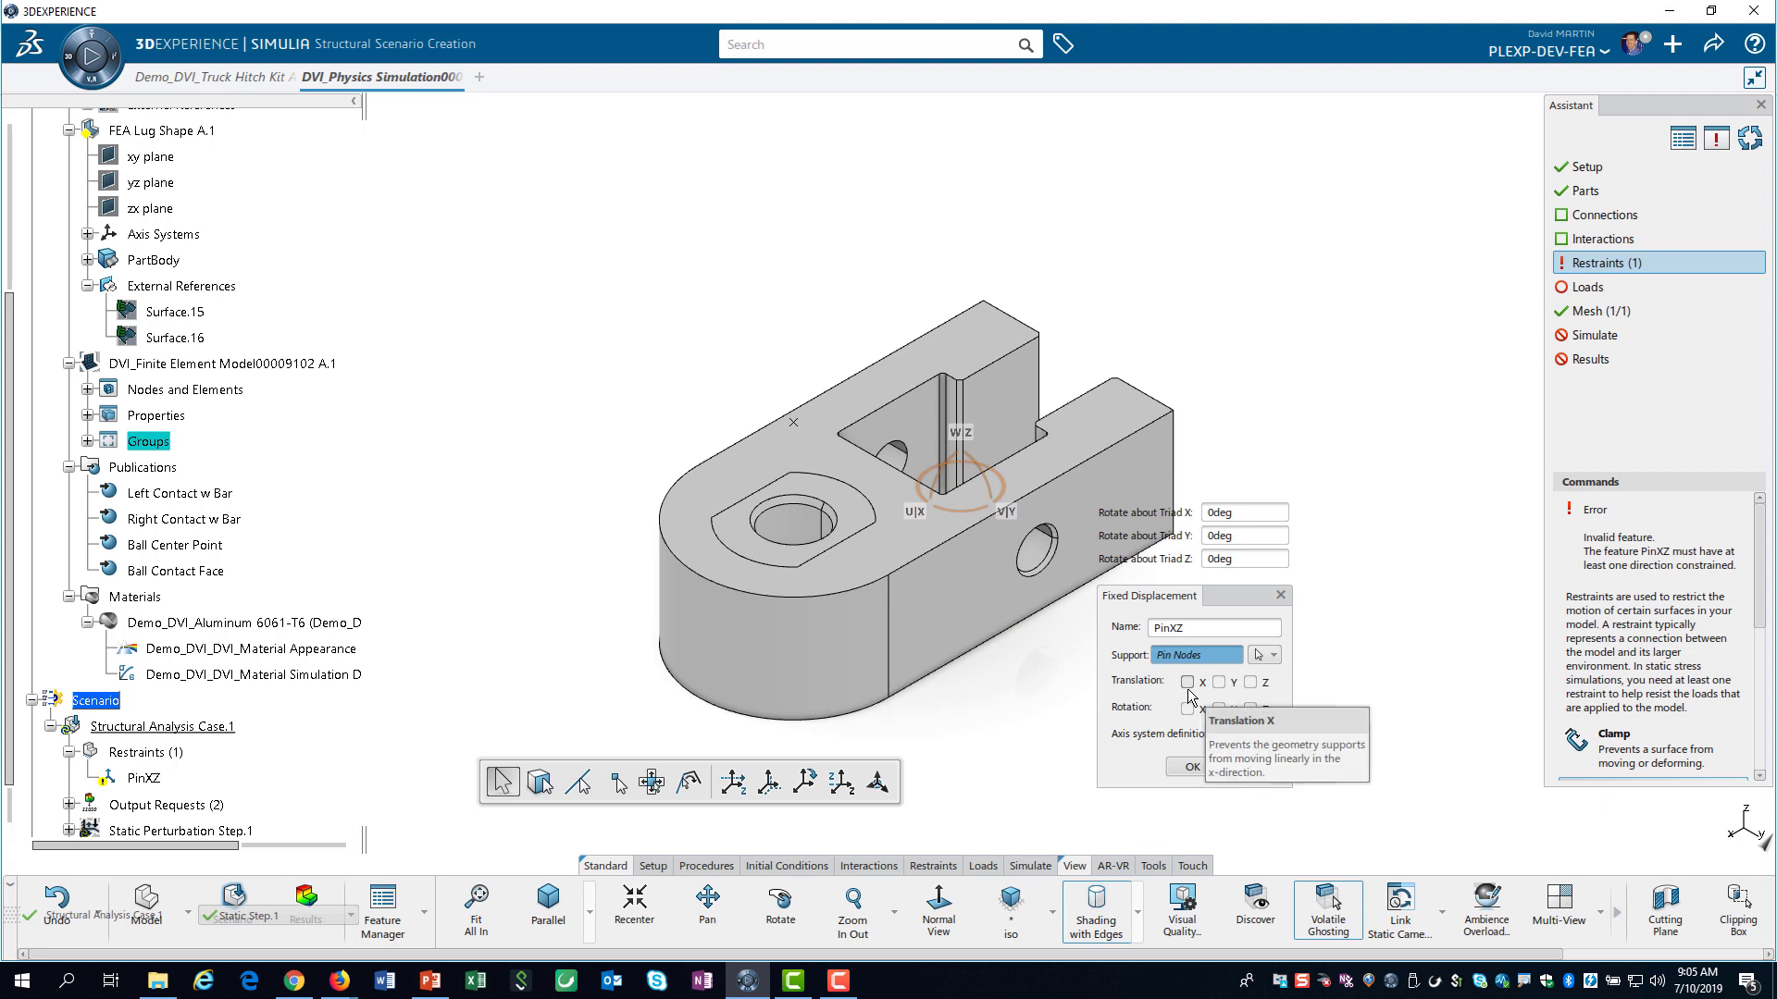
left_click(1187, 682)
left_click(1251, 683)
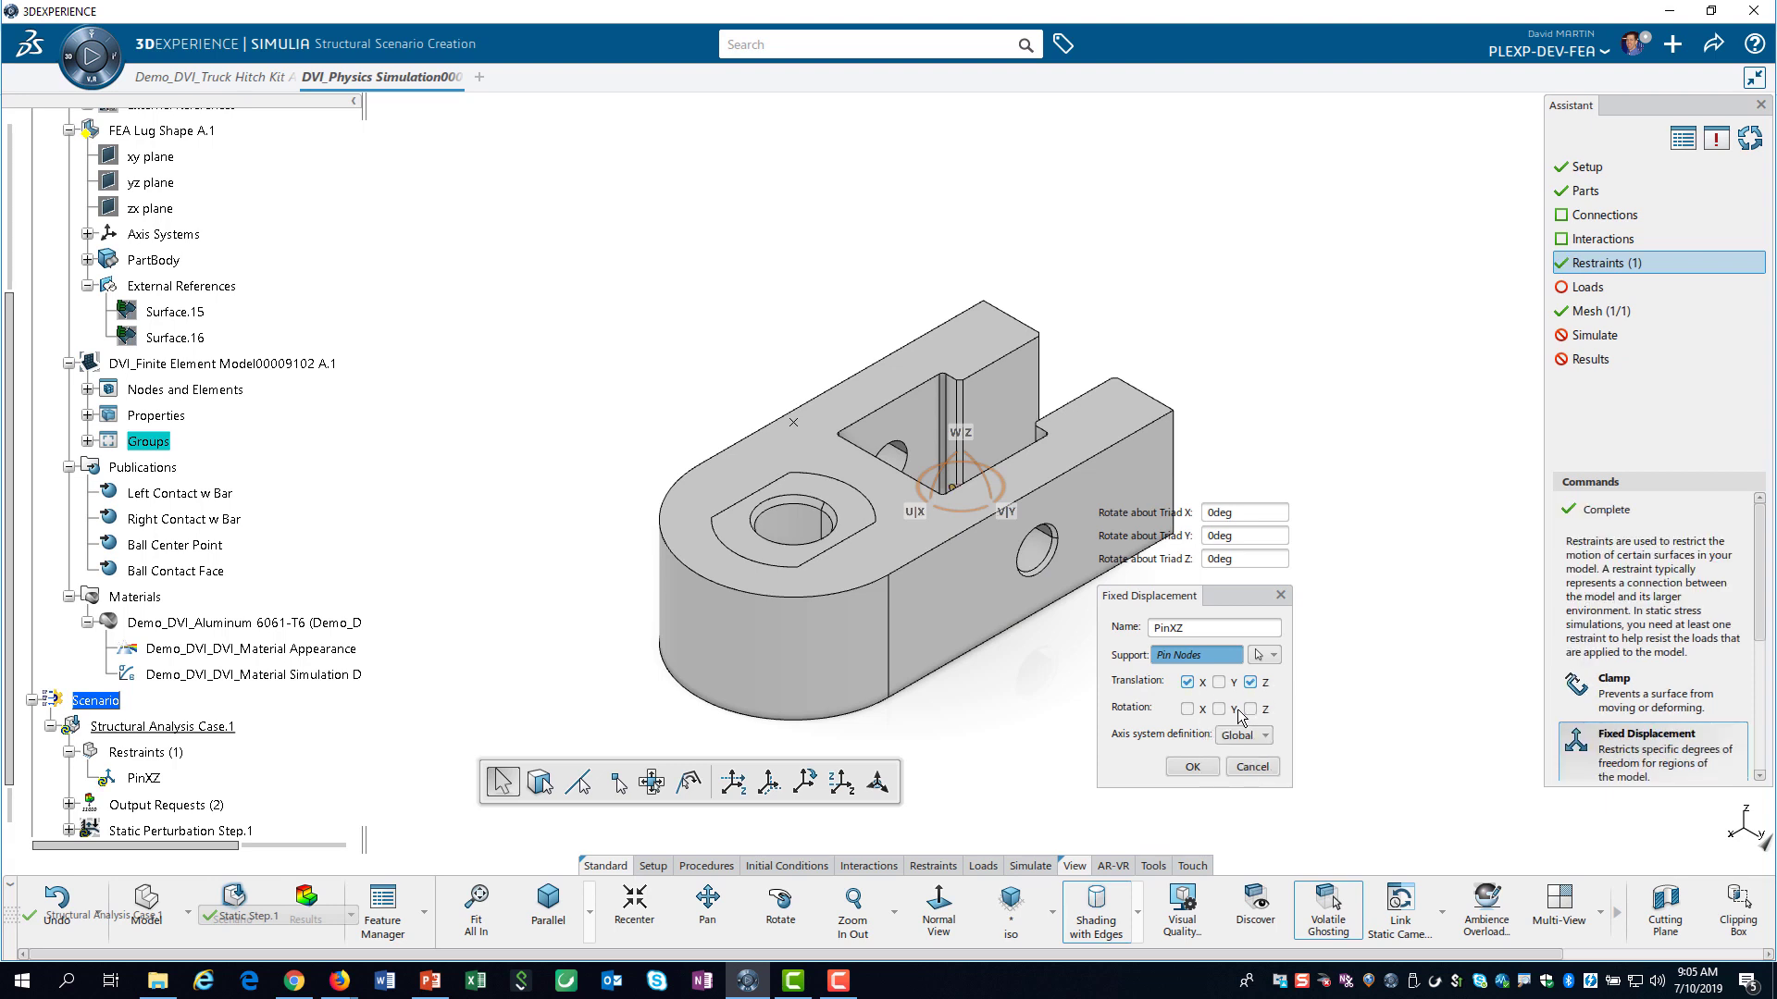
left_click(1193, 767)
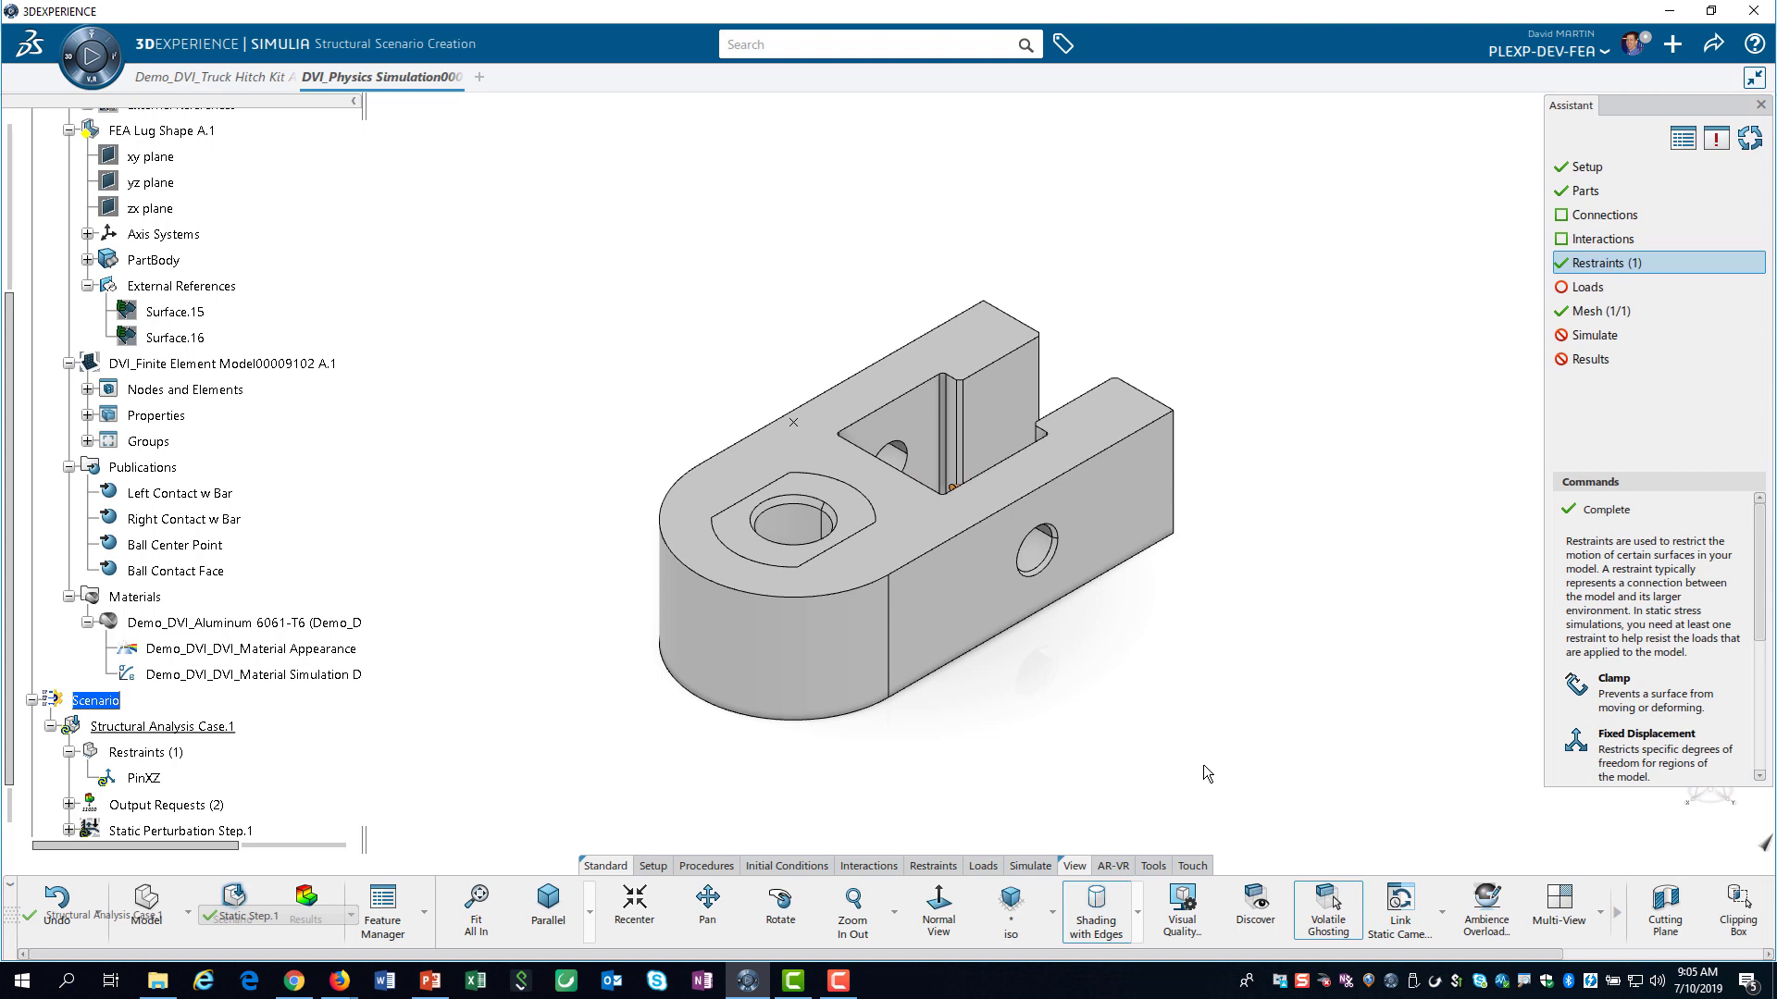
Add fixed displacement 'AdjBarEdges' on Left and Right Contact w Bar, fixing X translation
left_click(1607, 757)
type("AdjBarEdges")
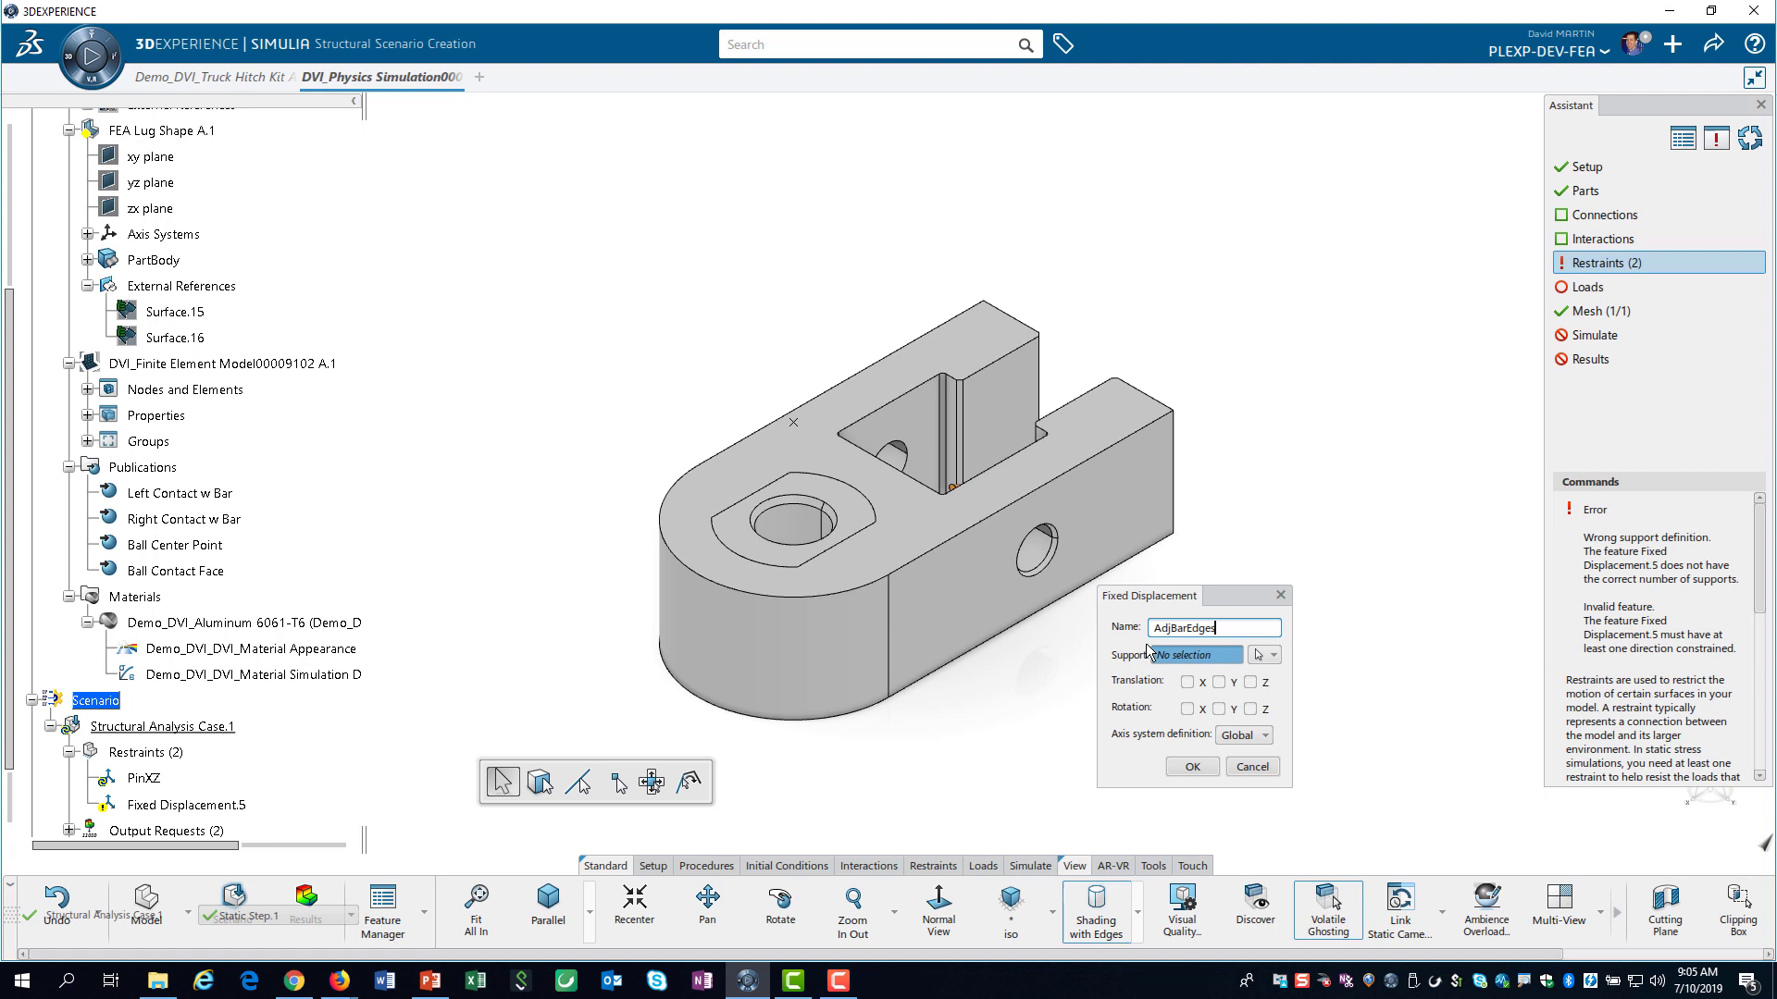
left_click(1258, 655)
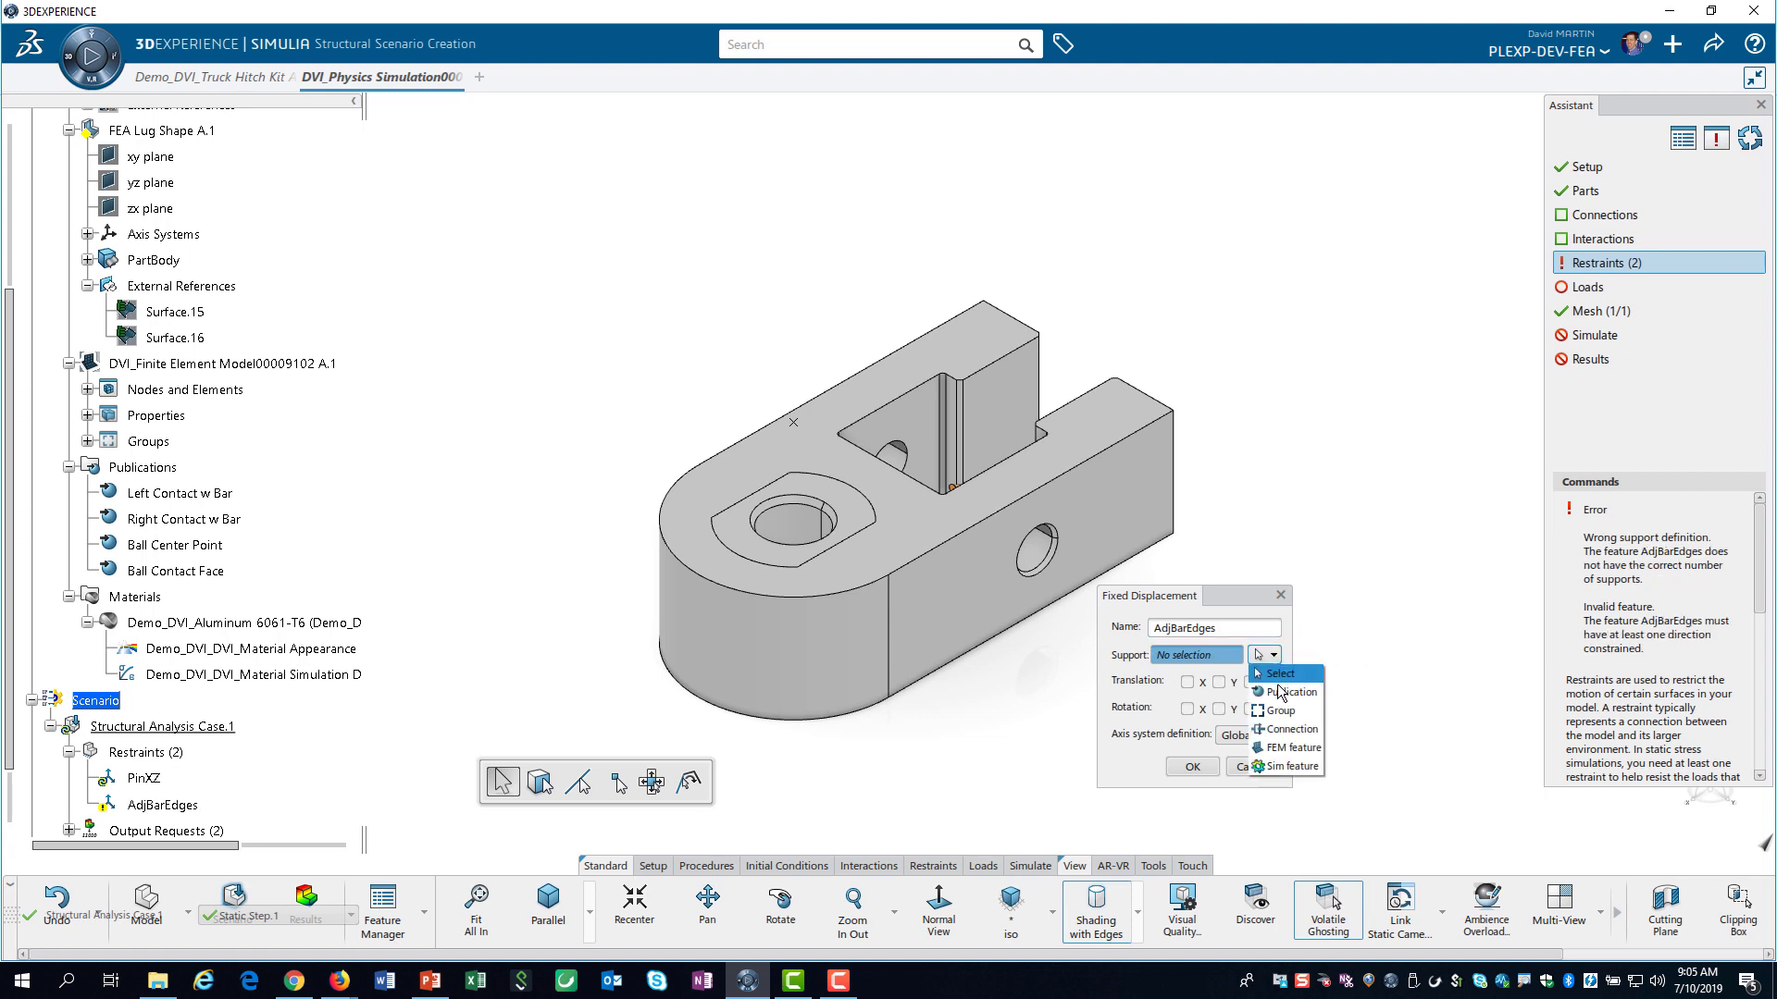
left_click(1280, 692)
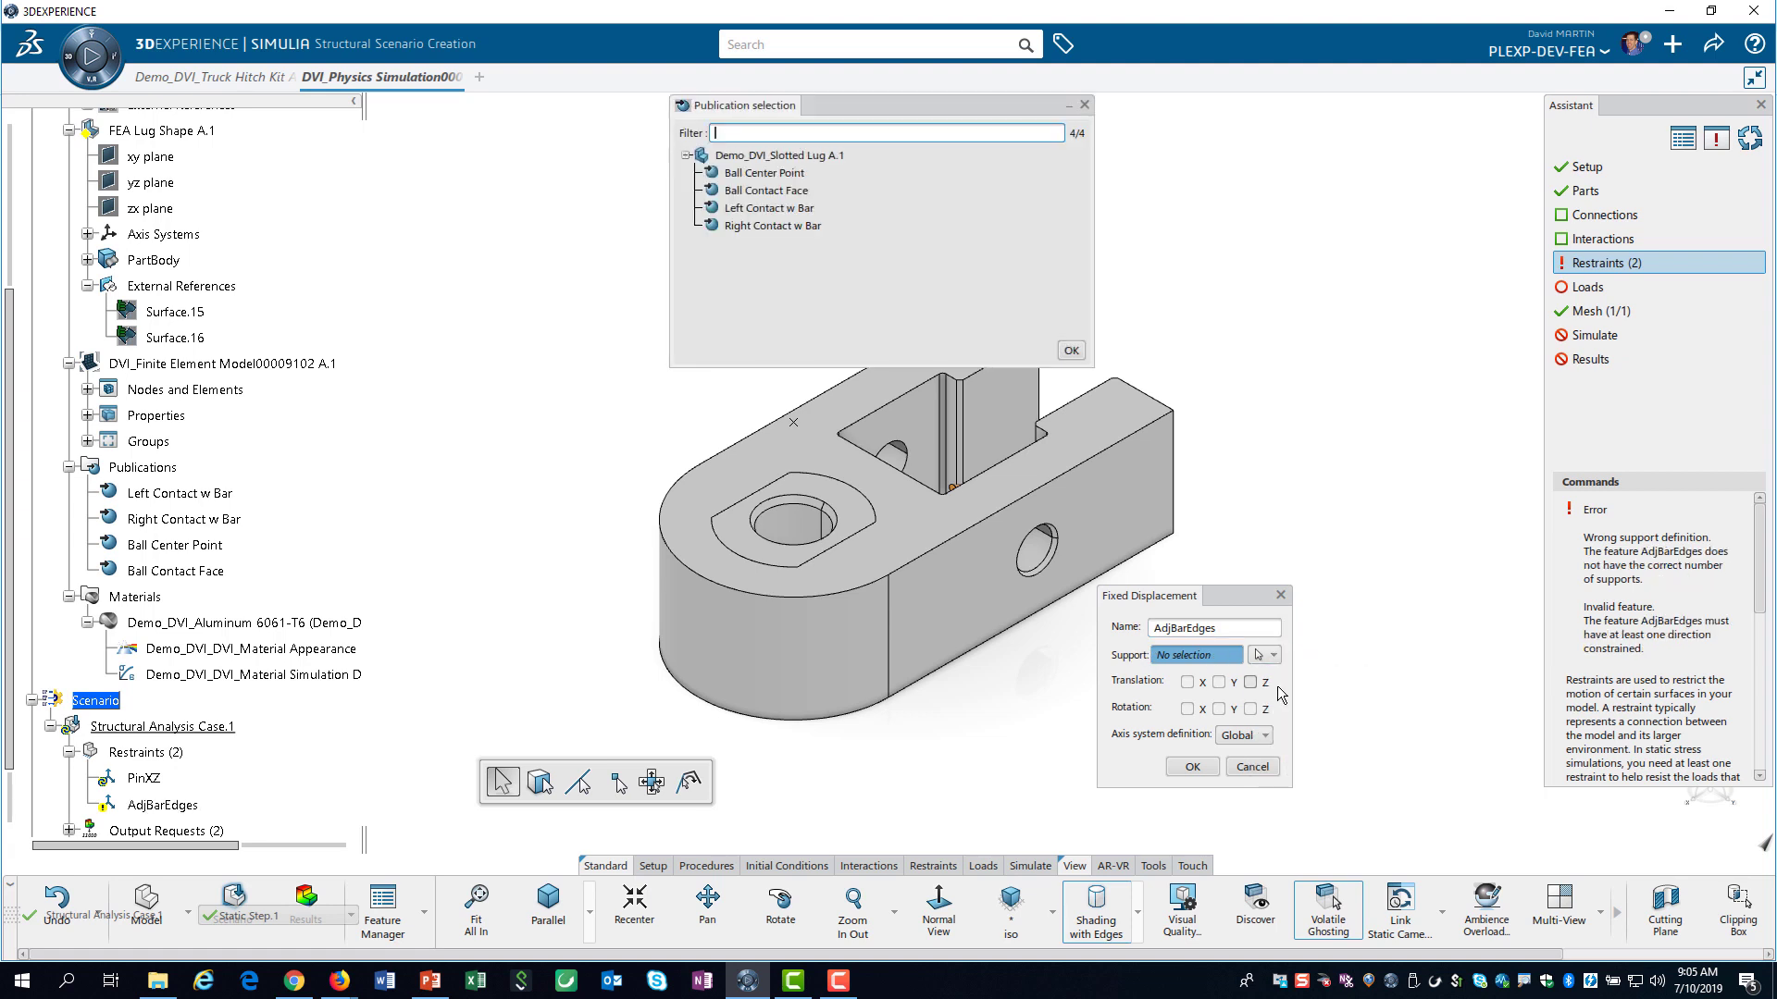
left_click(768, 208)
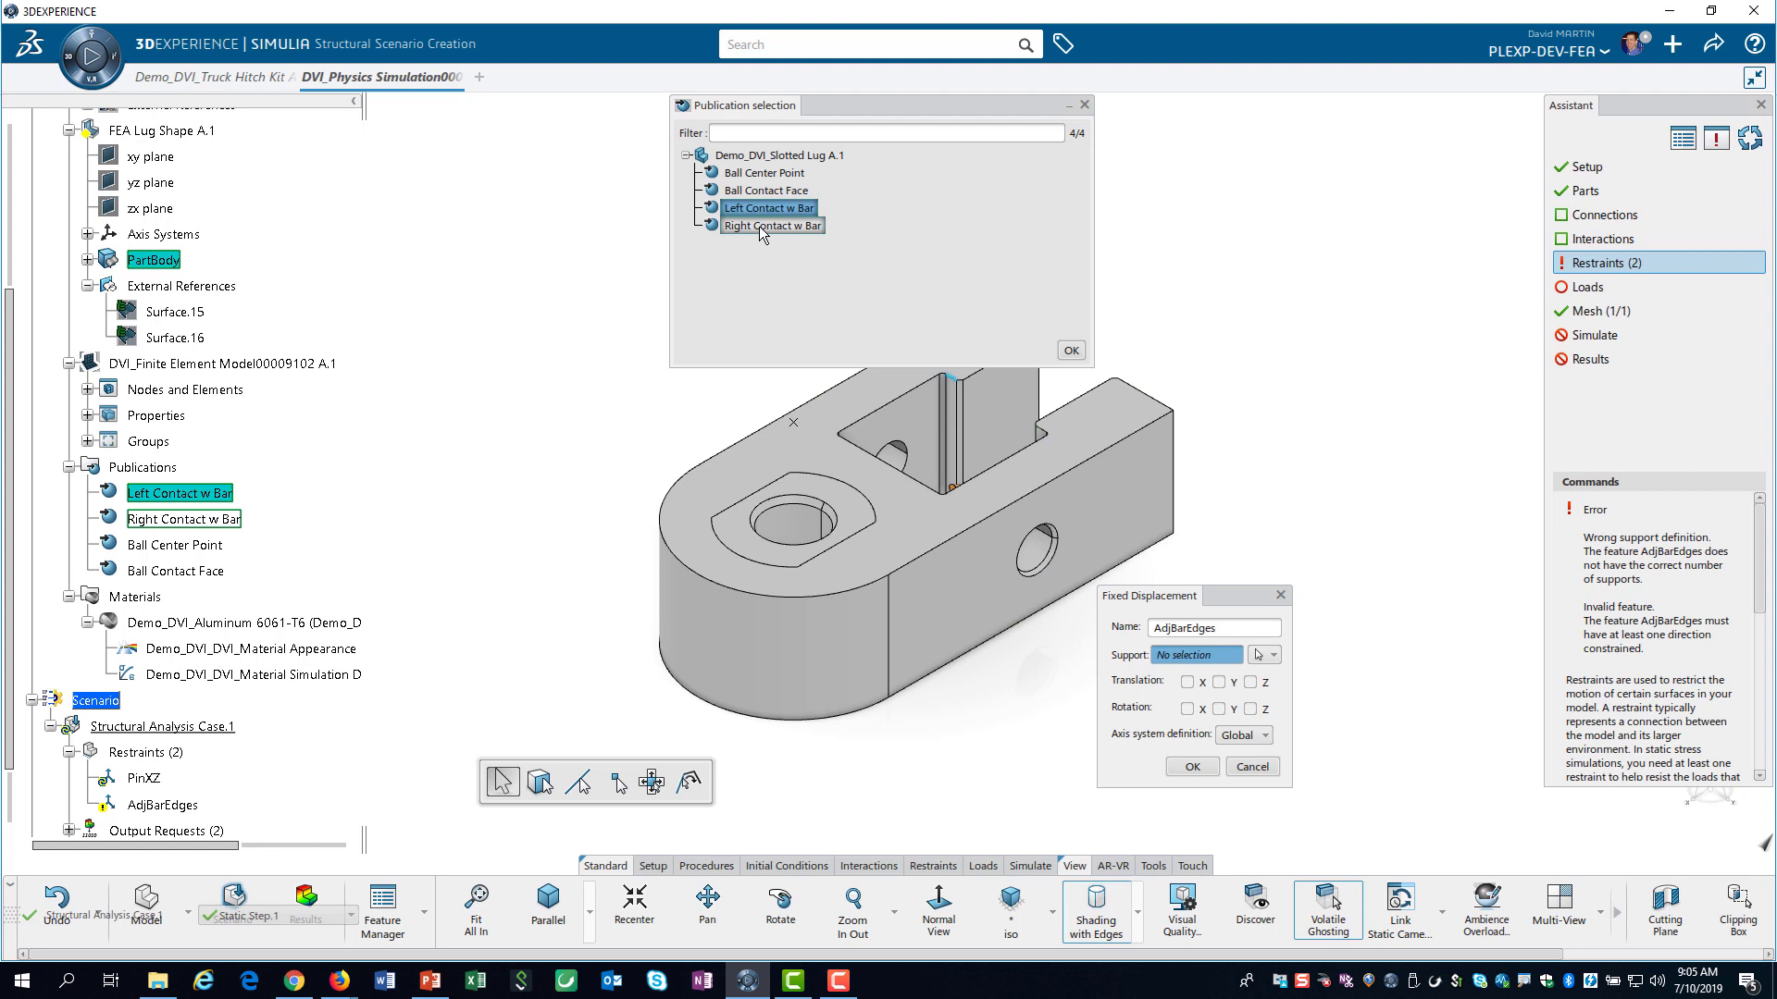
left_click(758, 226)
left_click(1071, 350)
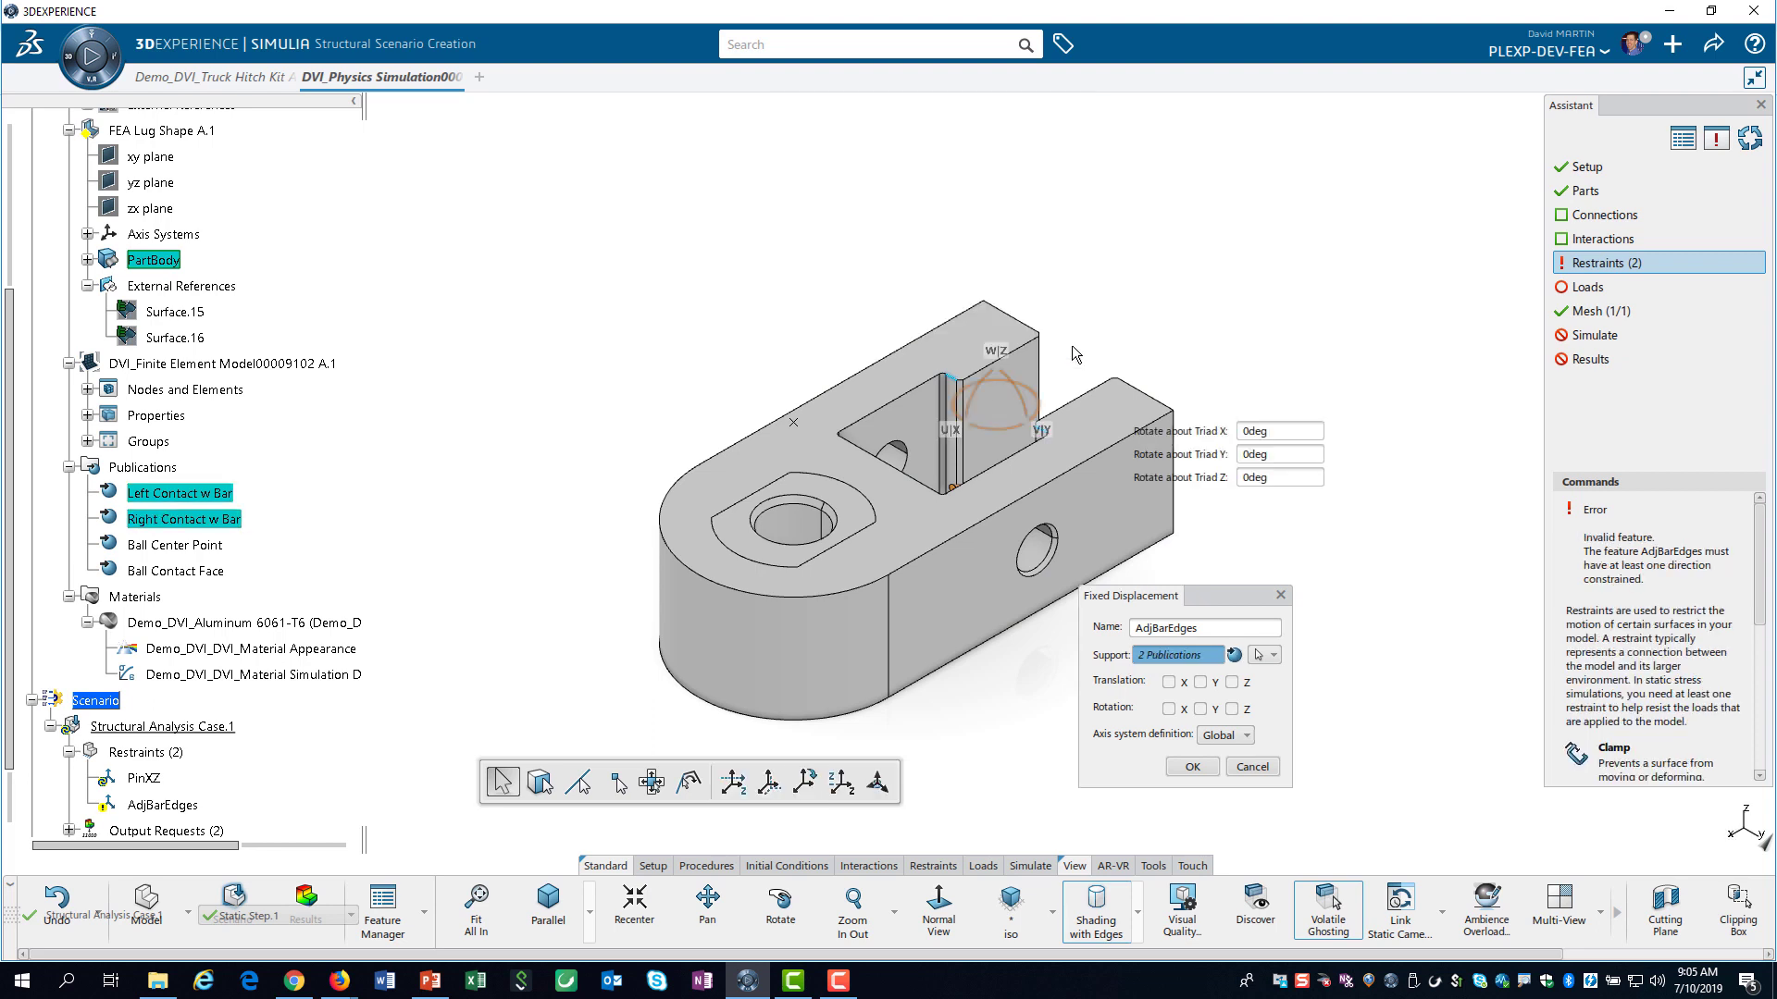
left_click(1170, 682)
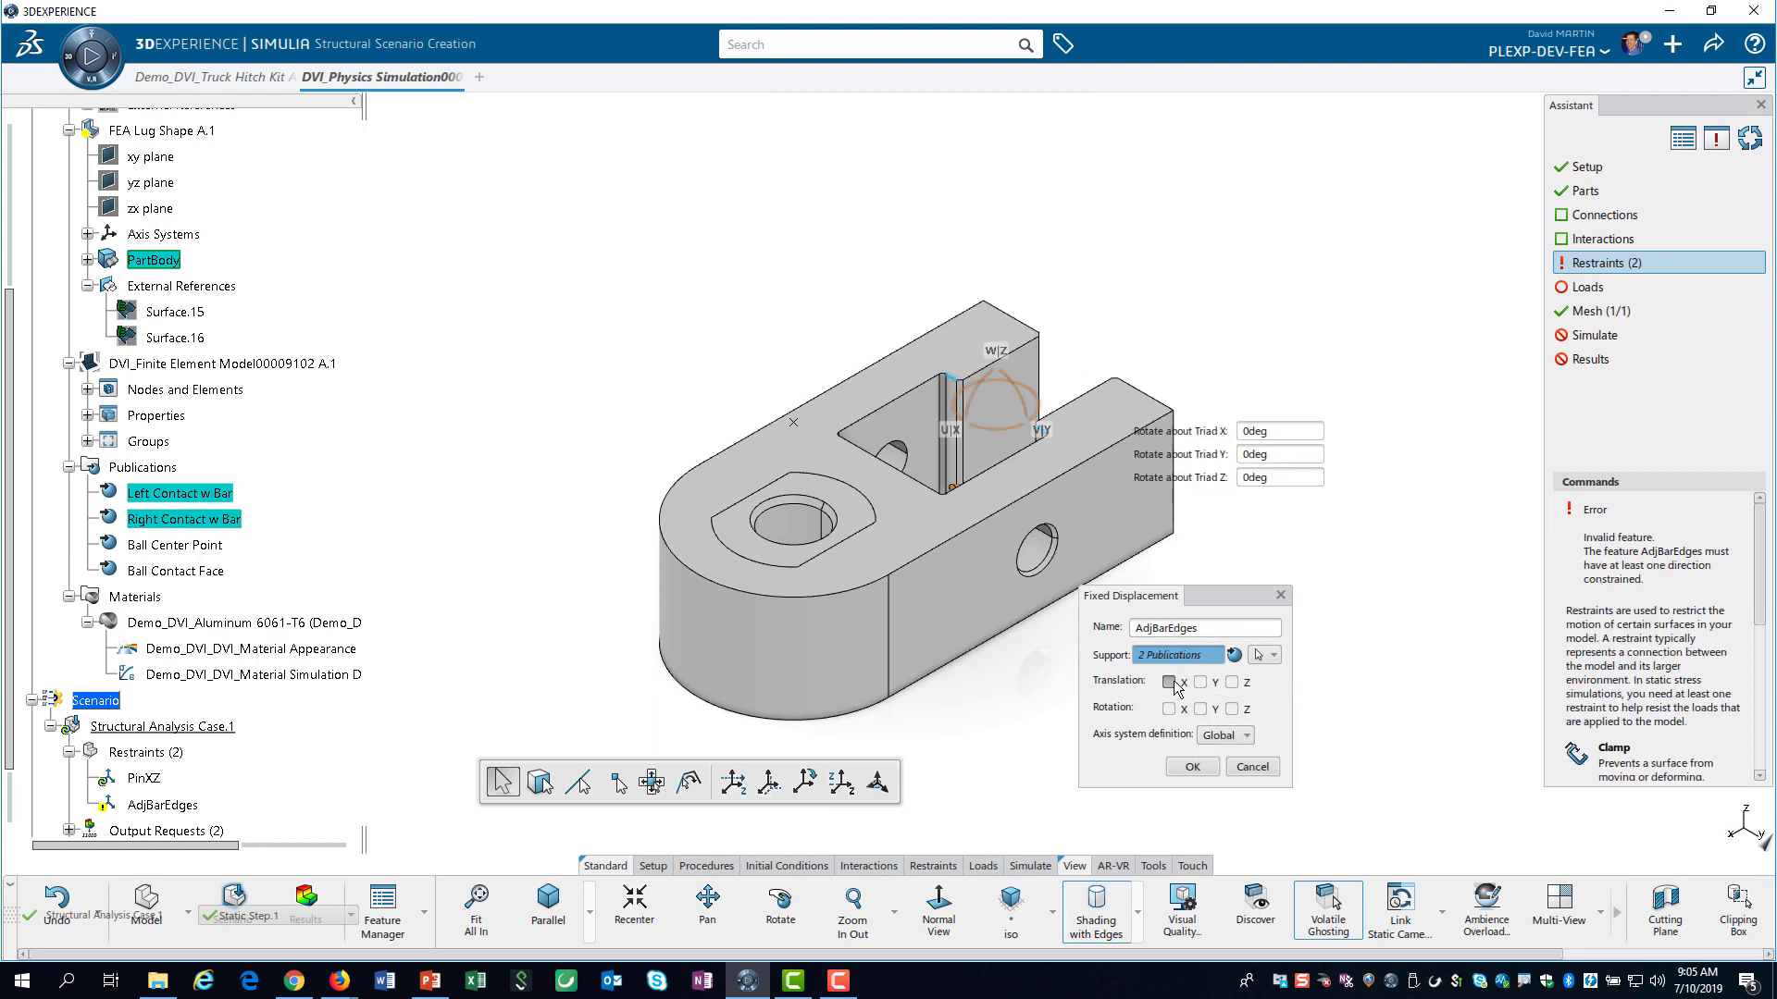
left_click(1192, 768)
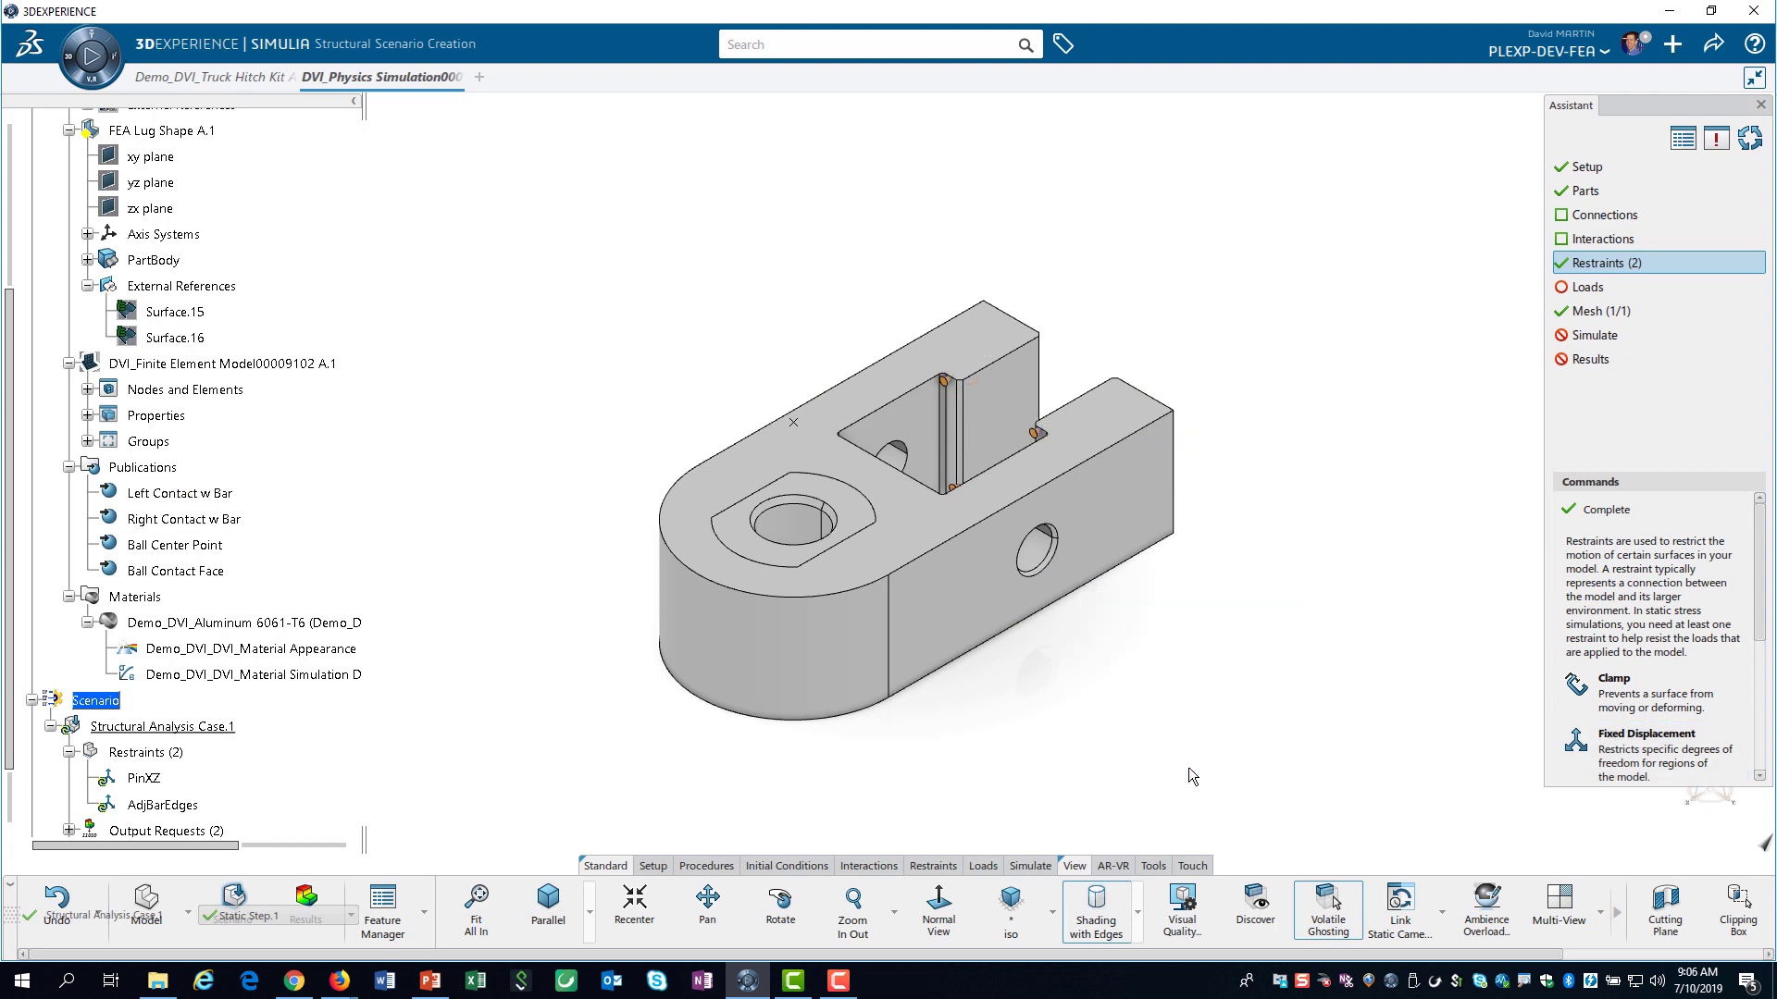
middle_click_drag(1103, 694, 1122, 596)
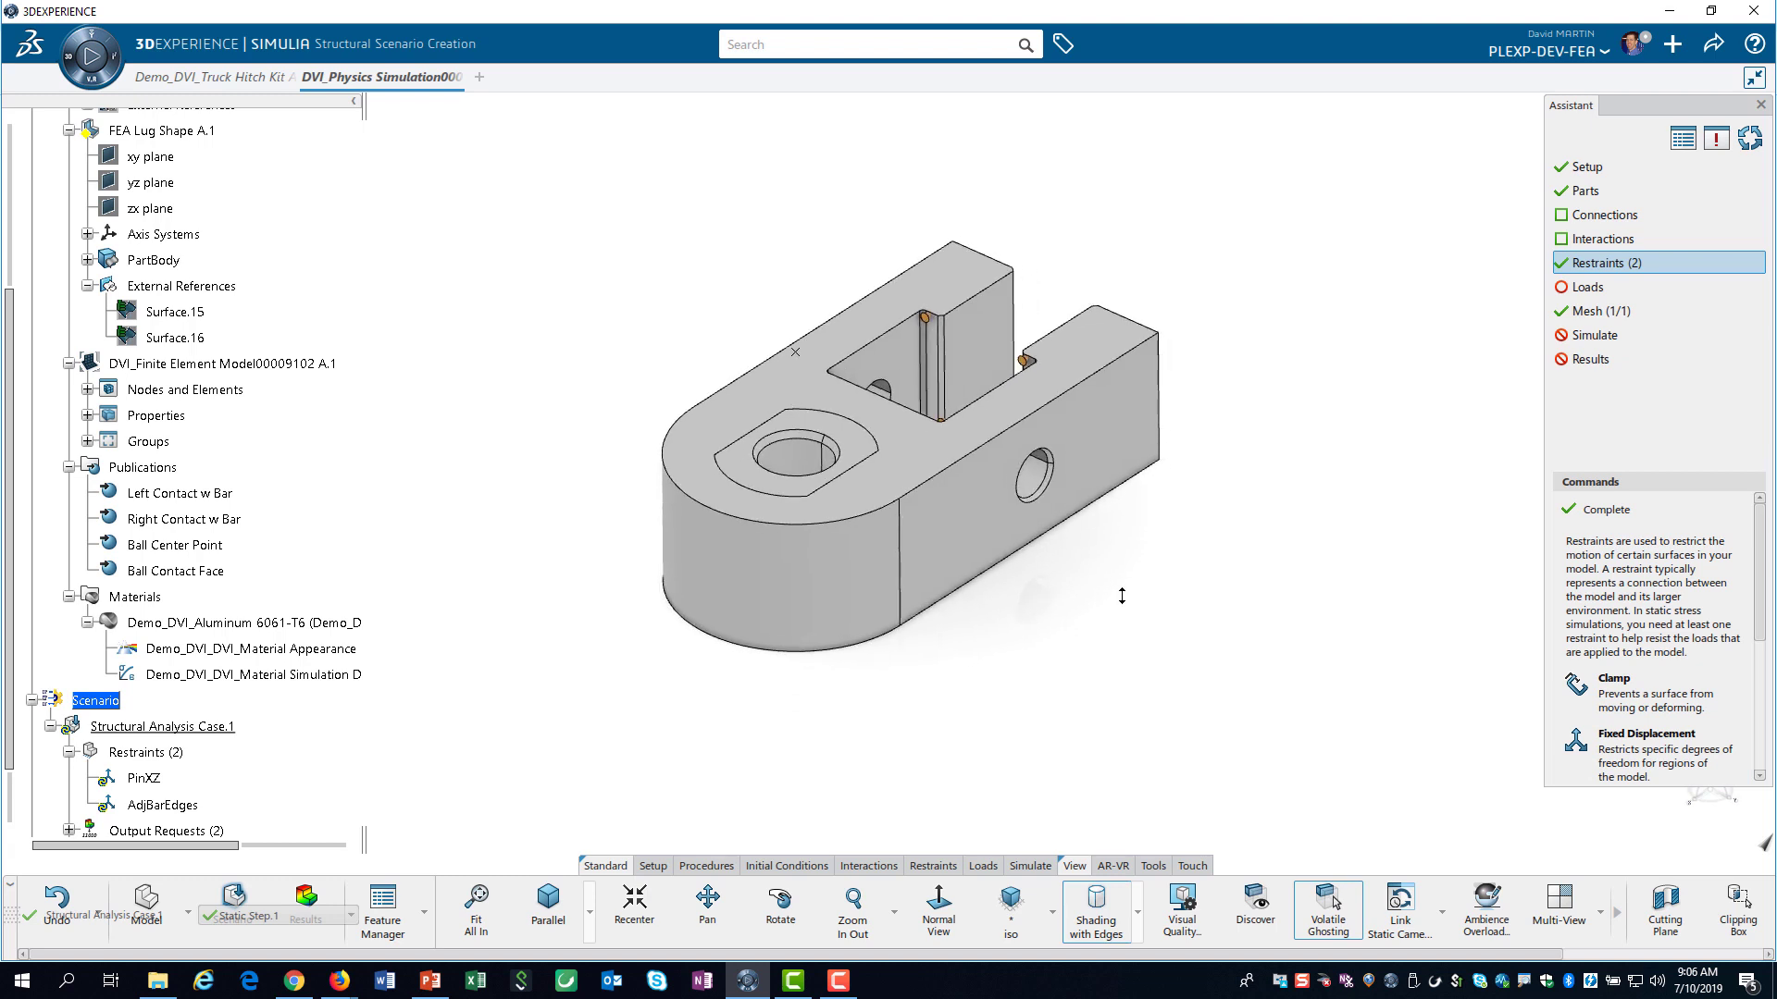
Add fixed displacement 'YPoint' on a side vertex of the lug, fixing Y translation
left_click(1605, 757)
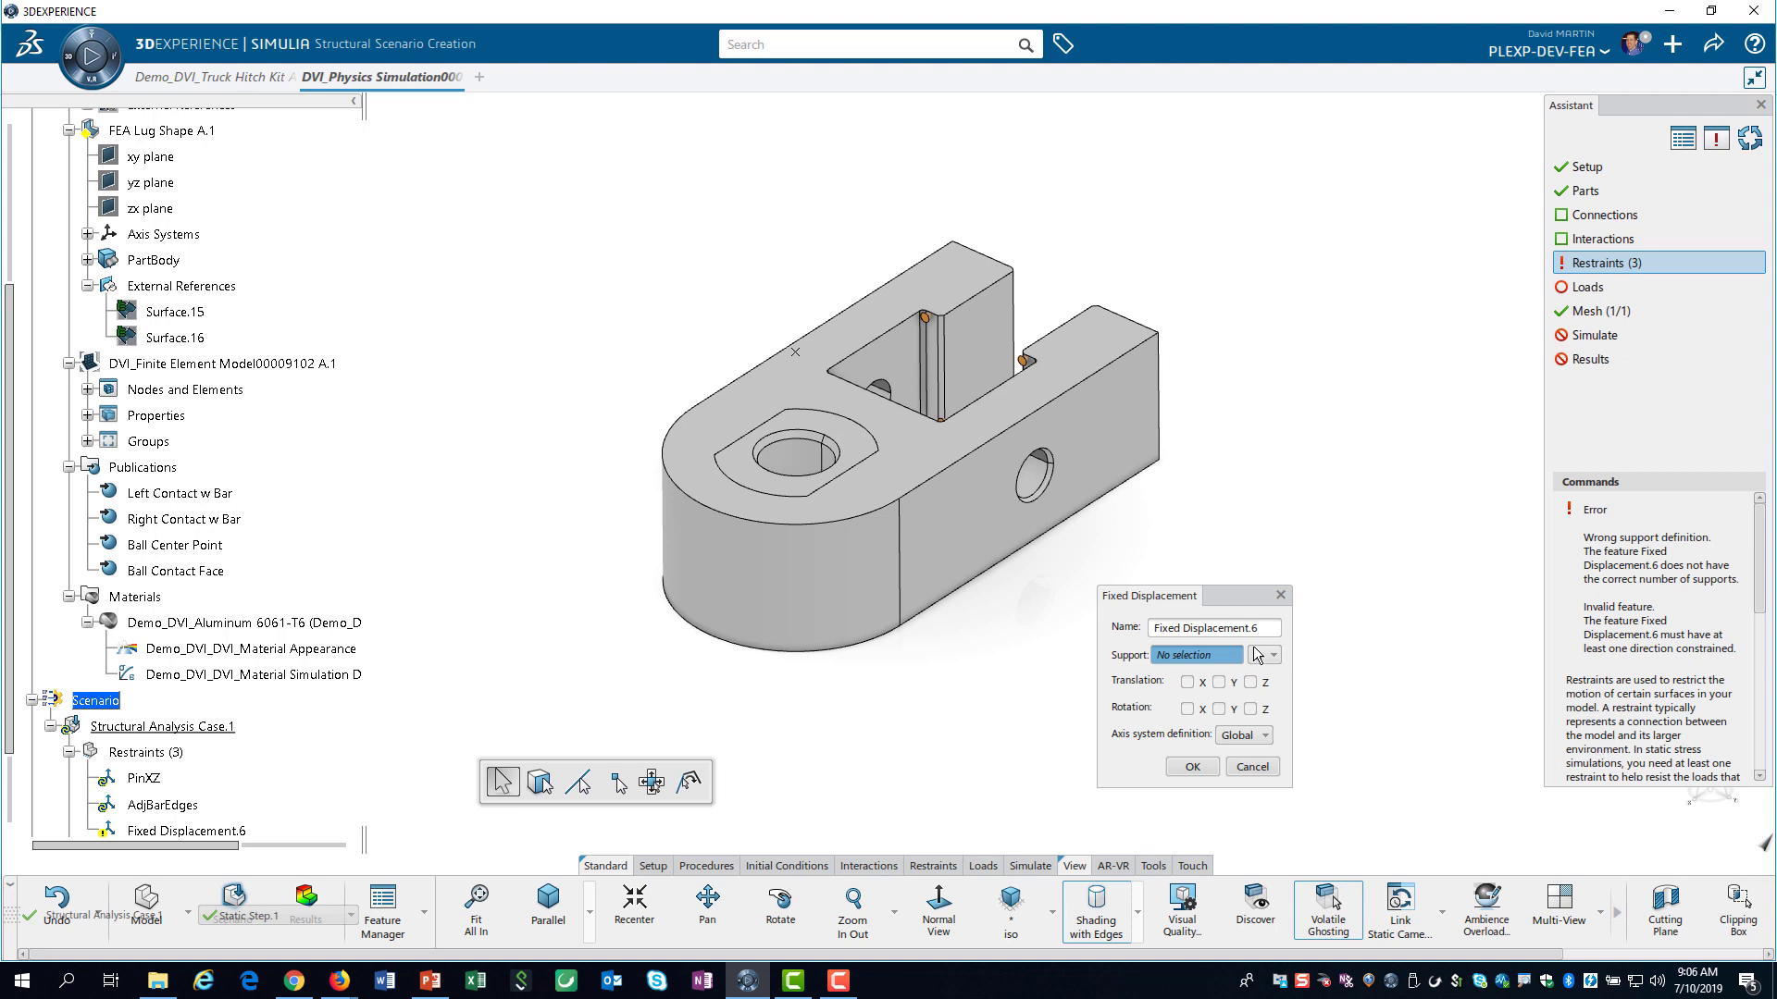
triple_click(1181, 628)
type("YPoint")
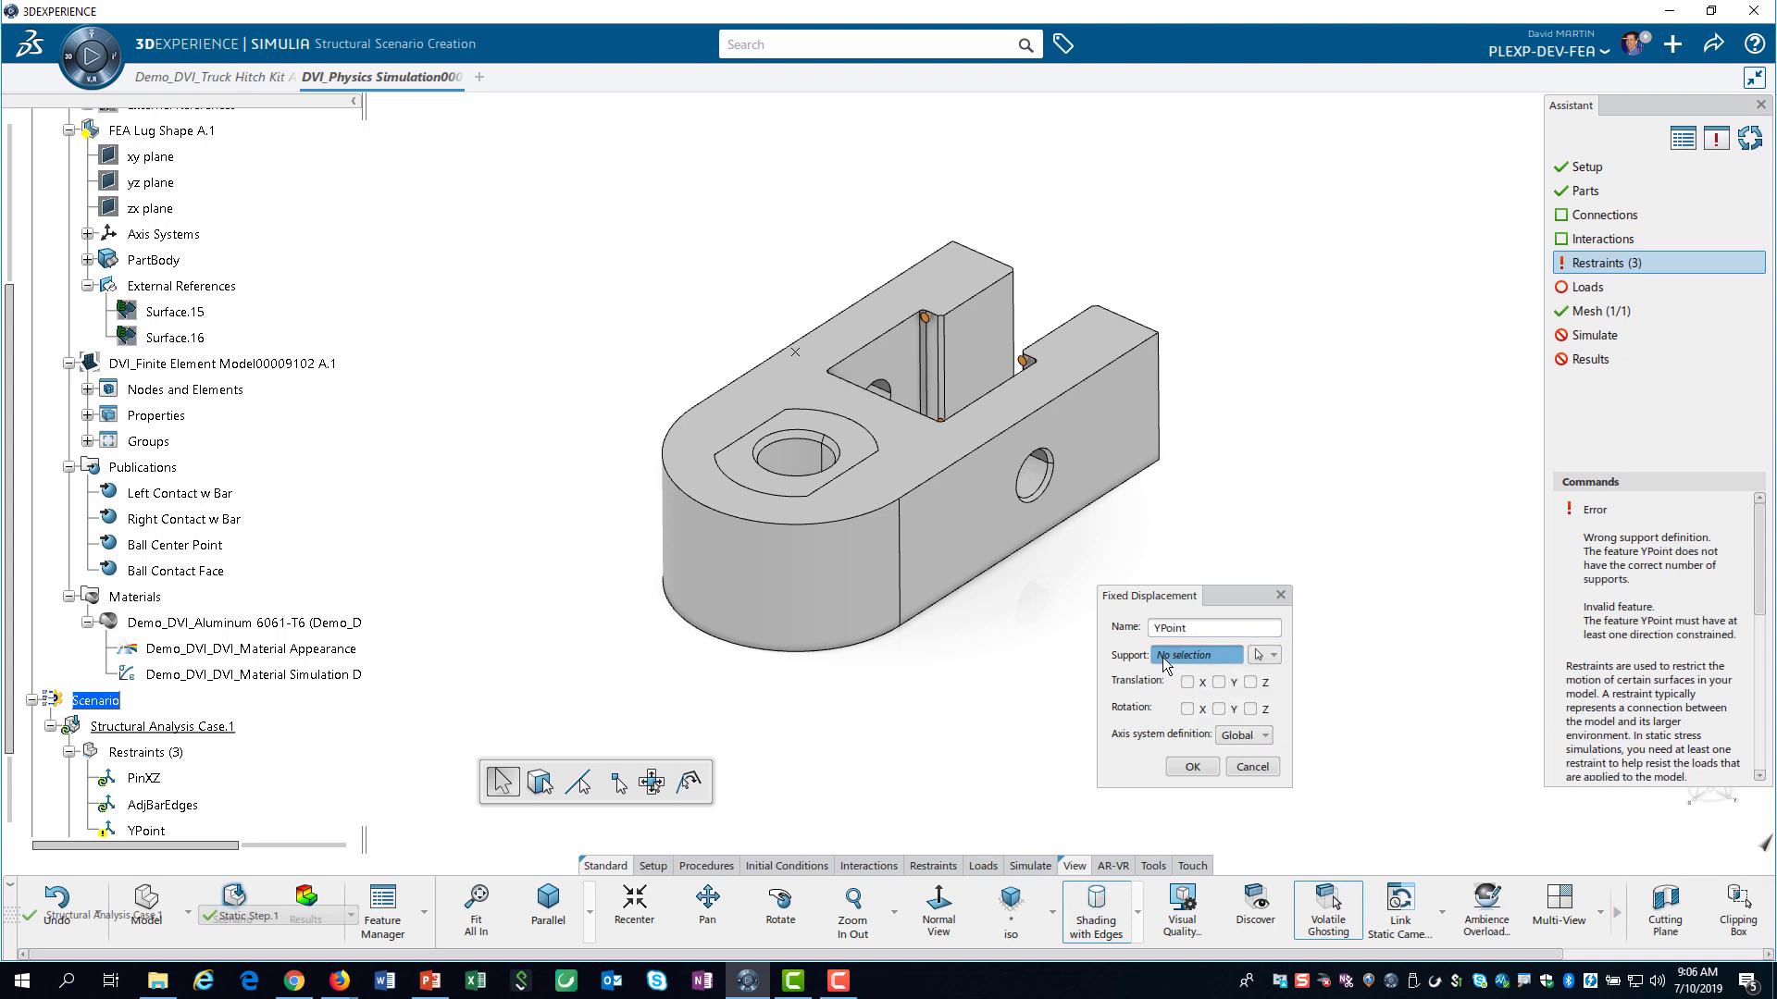
left_click(903, 499)
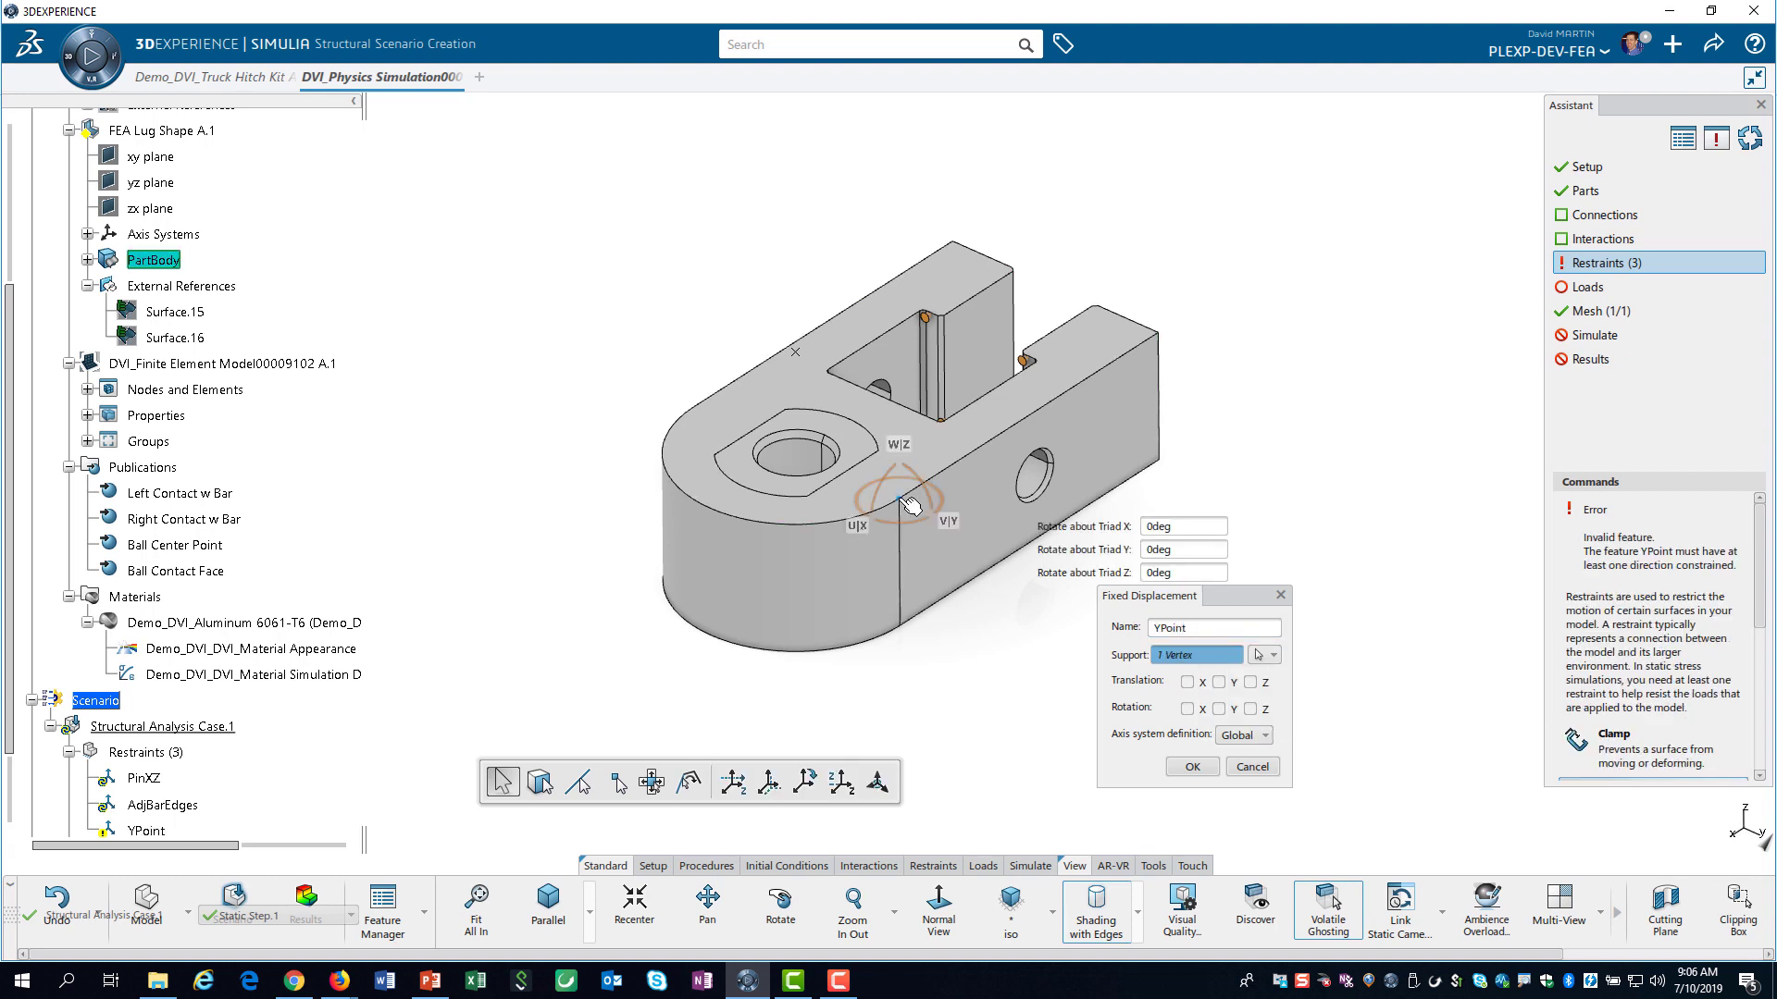
left_click(1218, 683)
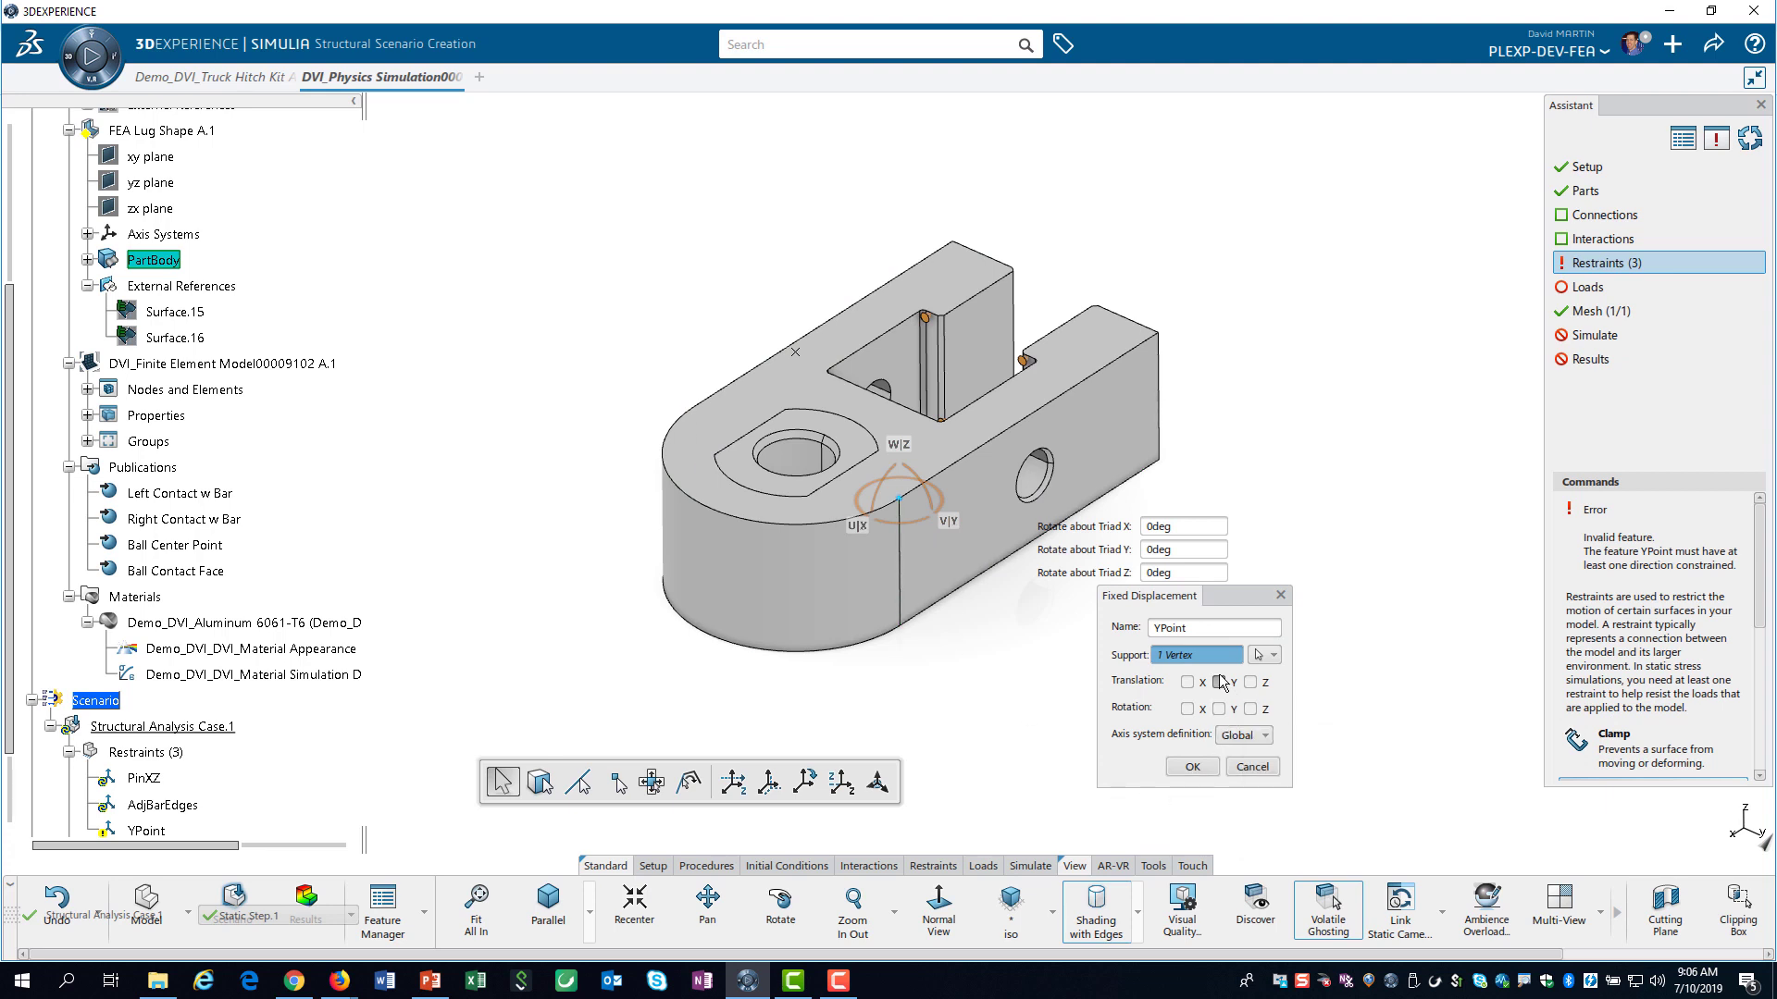
left_click(1190, 768)
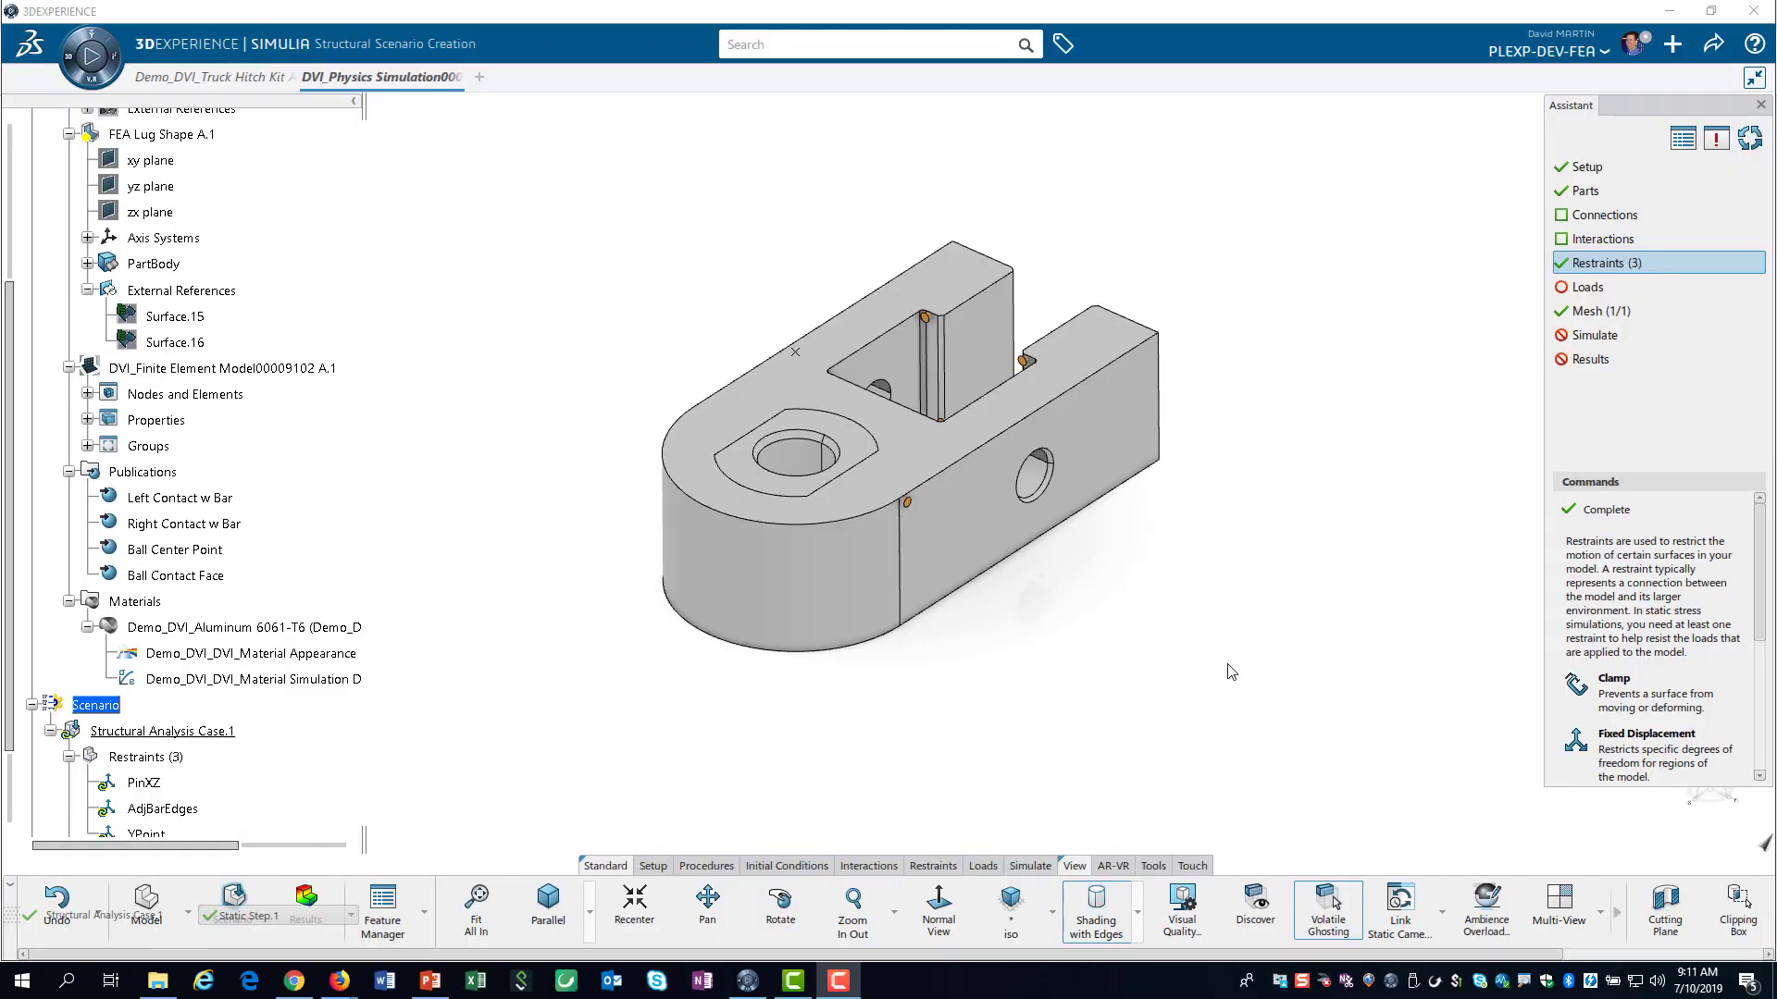
Show the Loads step guidance, listing load types like Pressure, Force and Gravity
left_click_drag(13, 671, 6, 794)
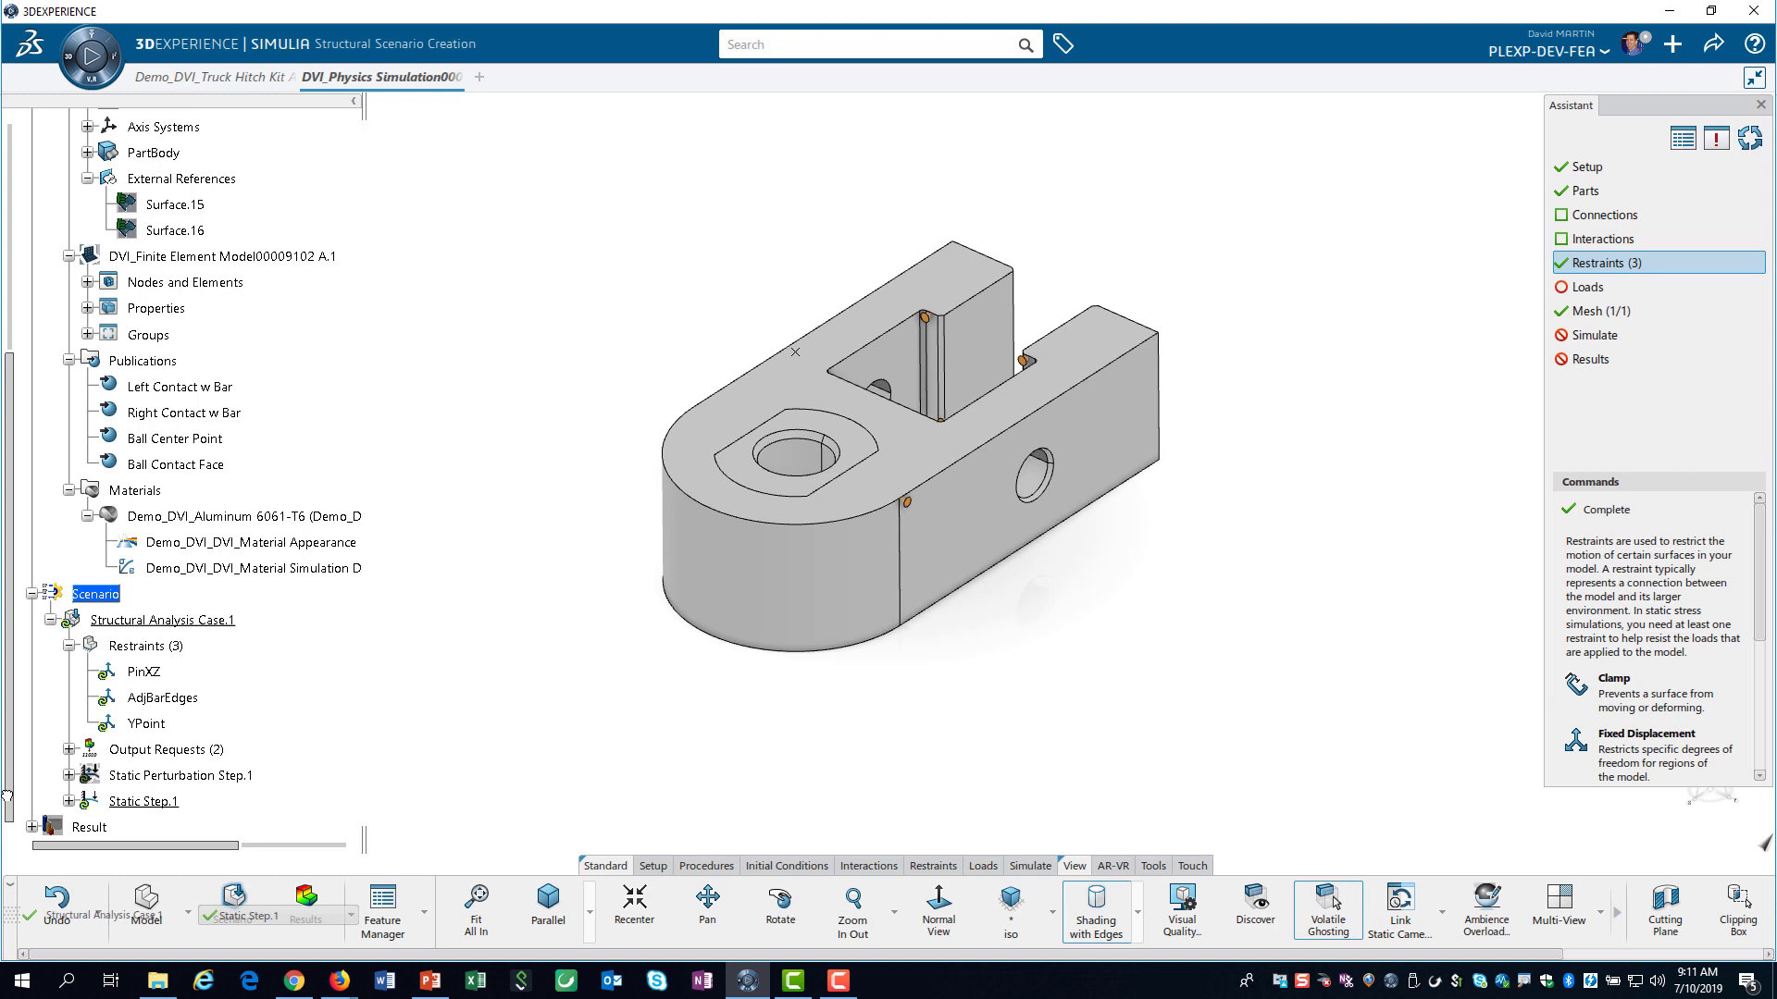
left_click(1595, 294)
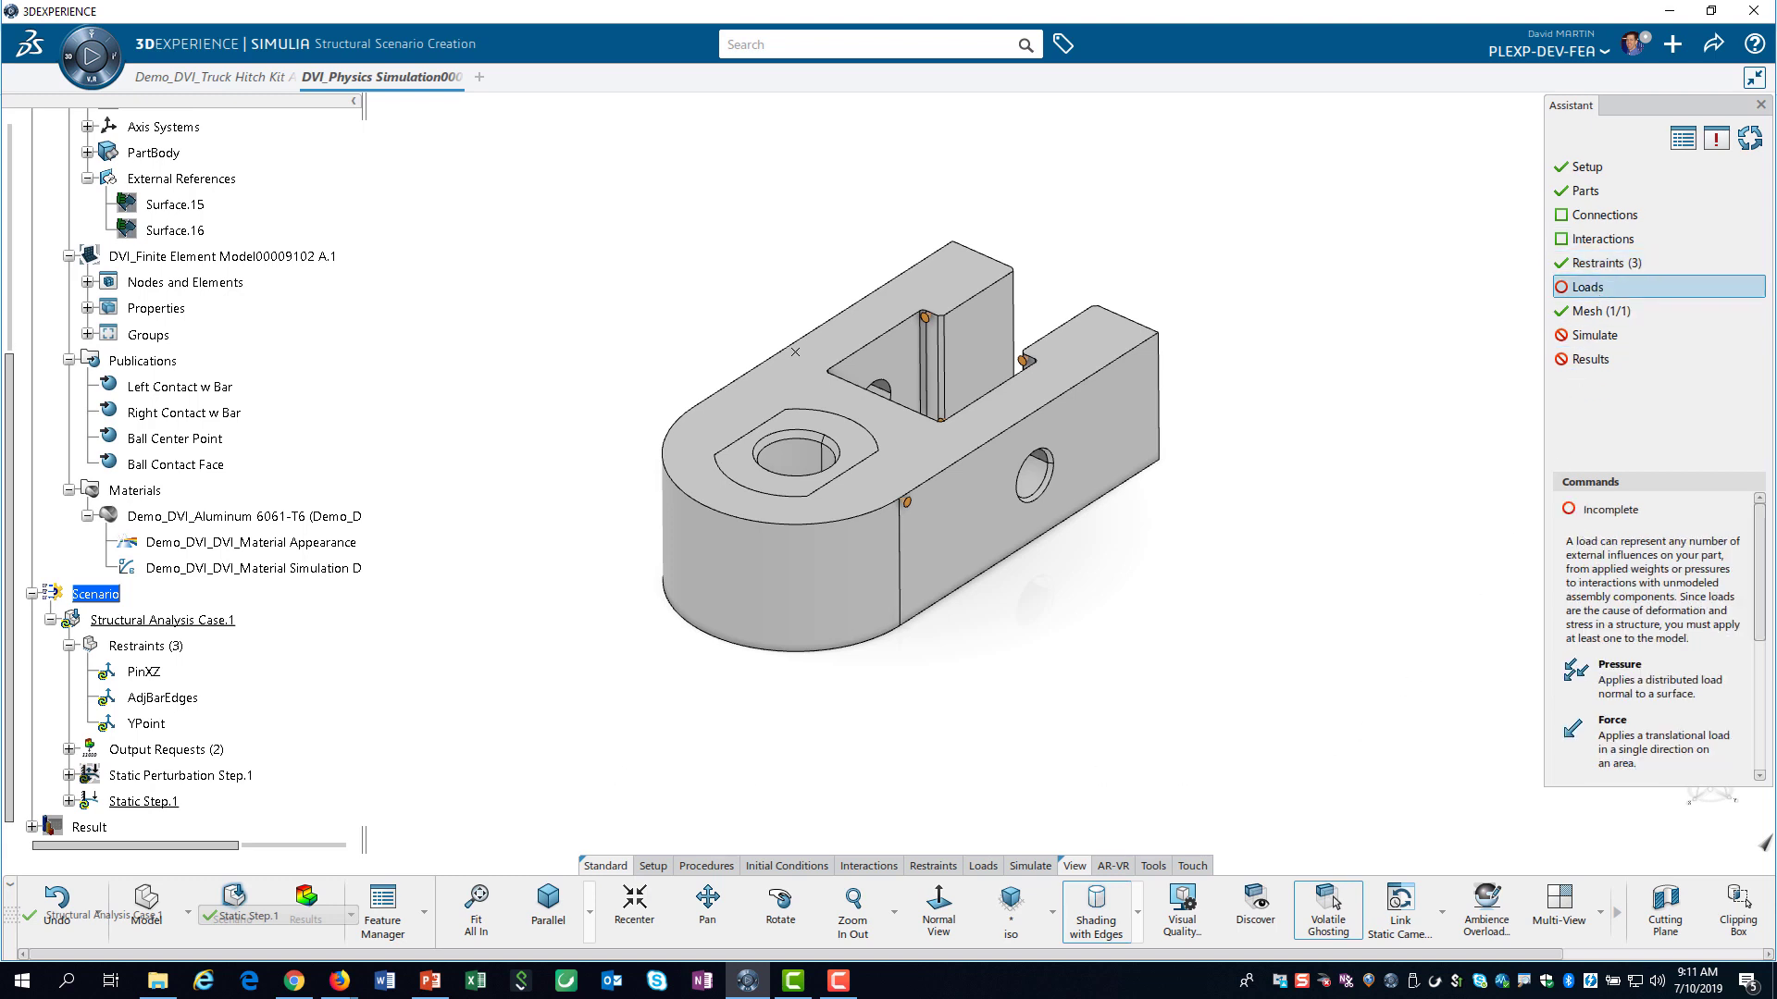
mouse_move(1759, 604)
left_mouse_down()
mouse_move(1752, 705)
mouse_move(1751, 607)
left_mouse_up()
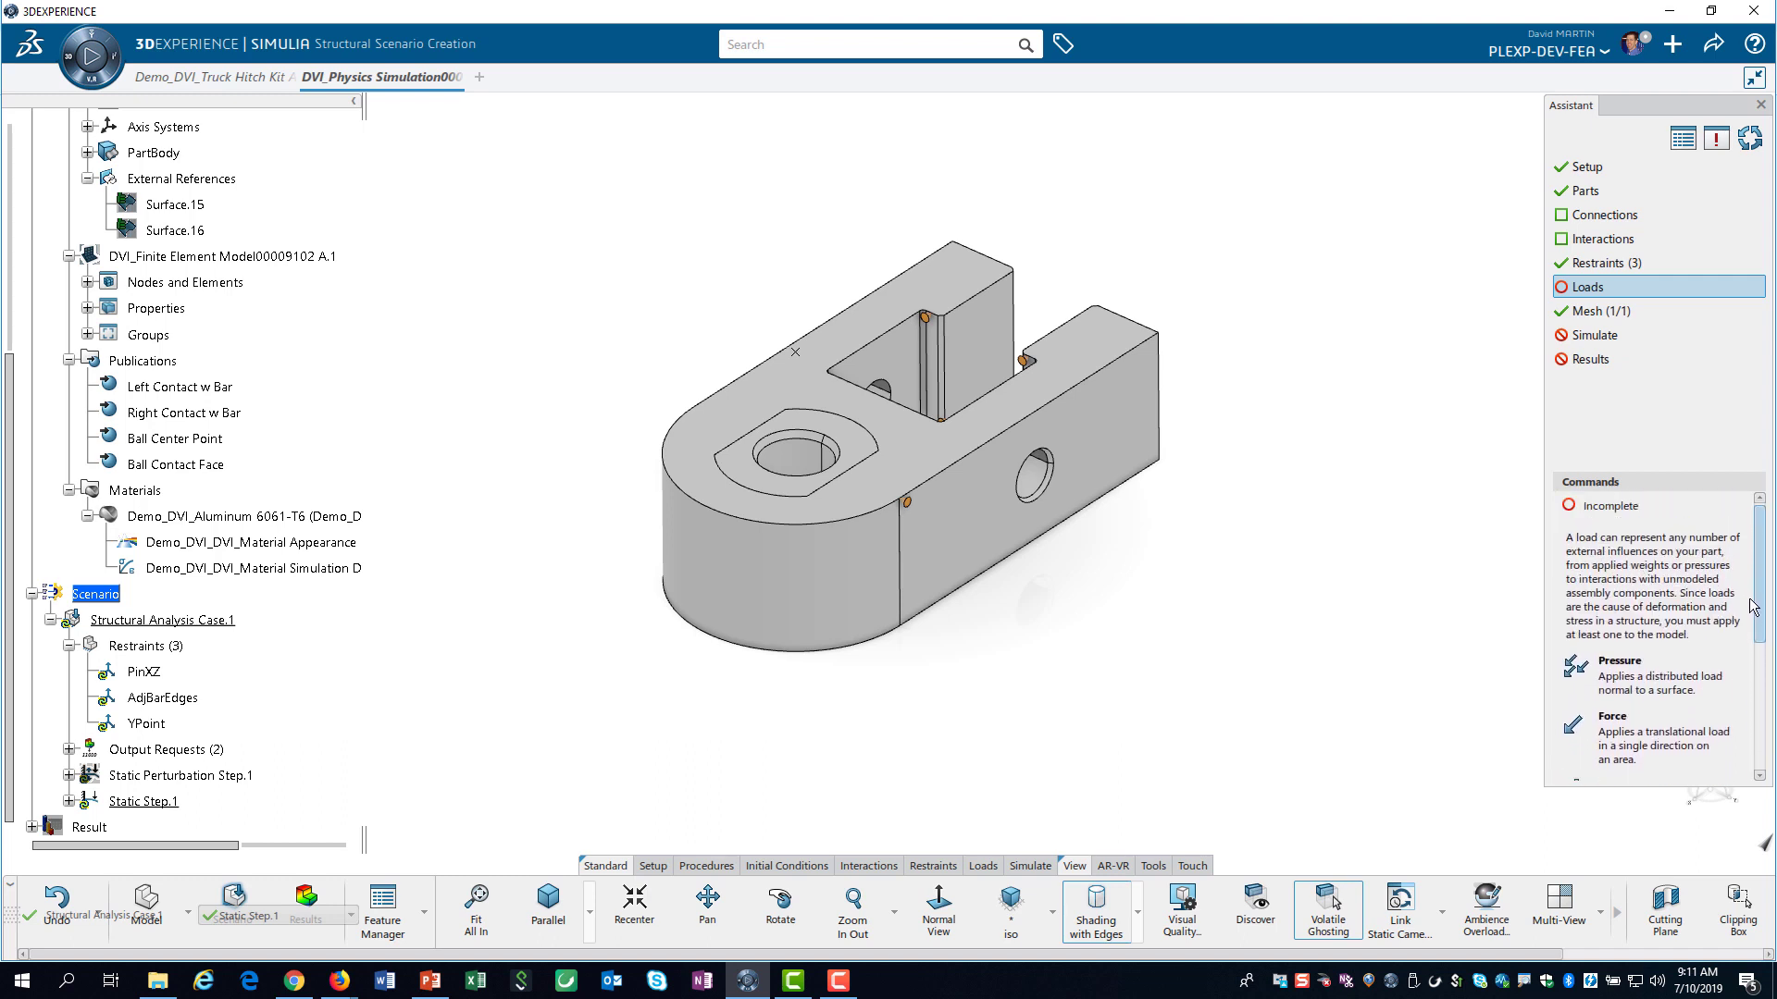
Create a Remote Force load named 'Trailer Loads'
left_click(987, 867)
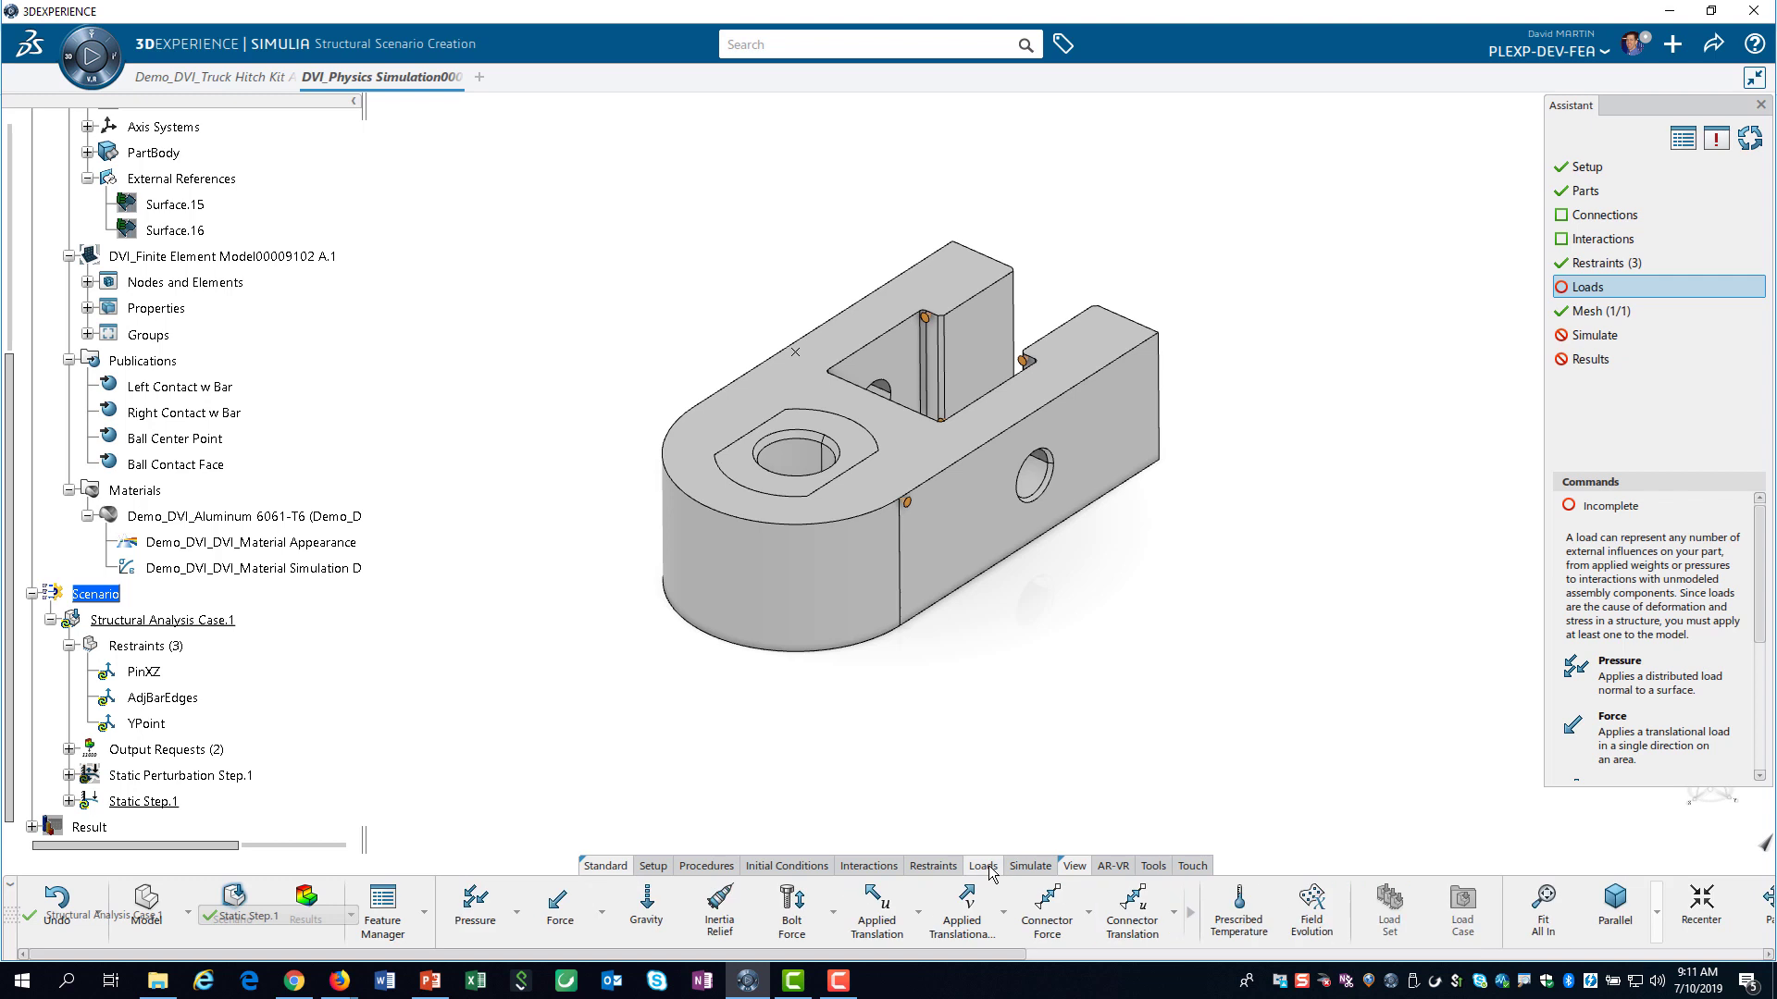
left_click(601, 916)
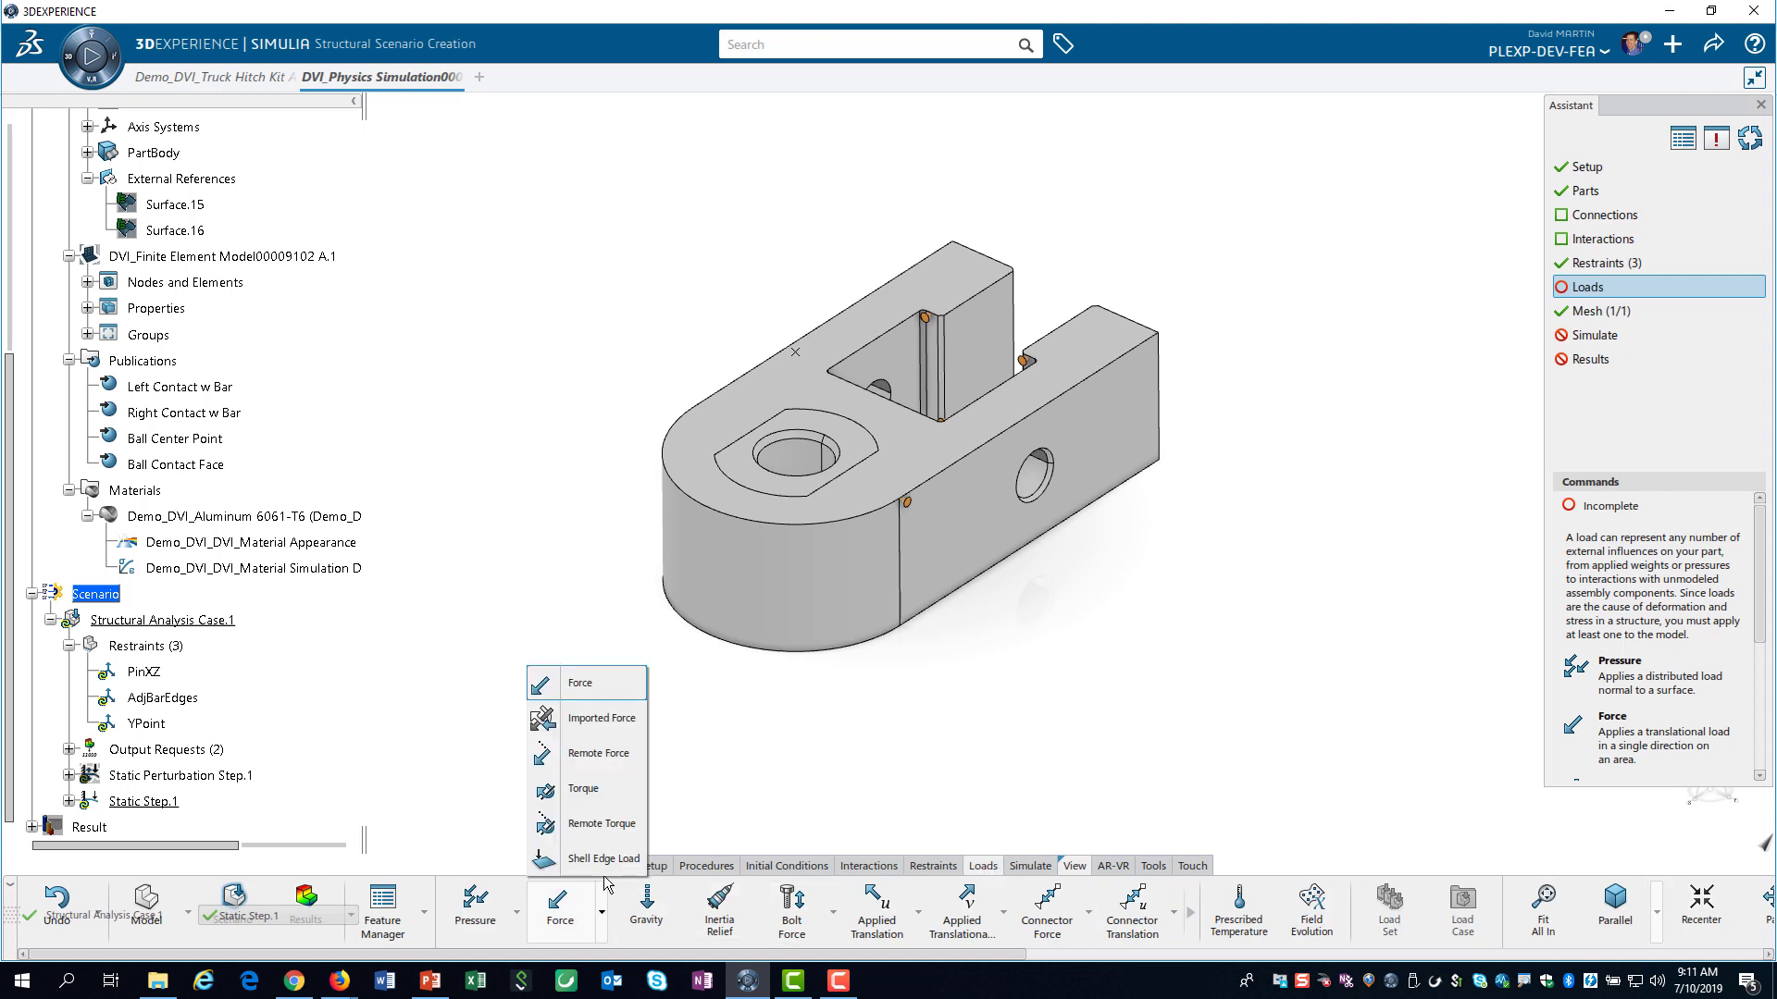
left_click(595, 763)
triple_click(1164, 627)
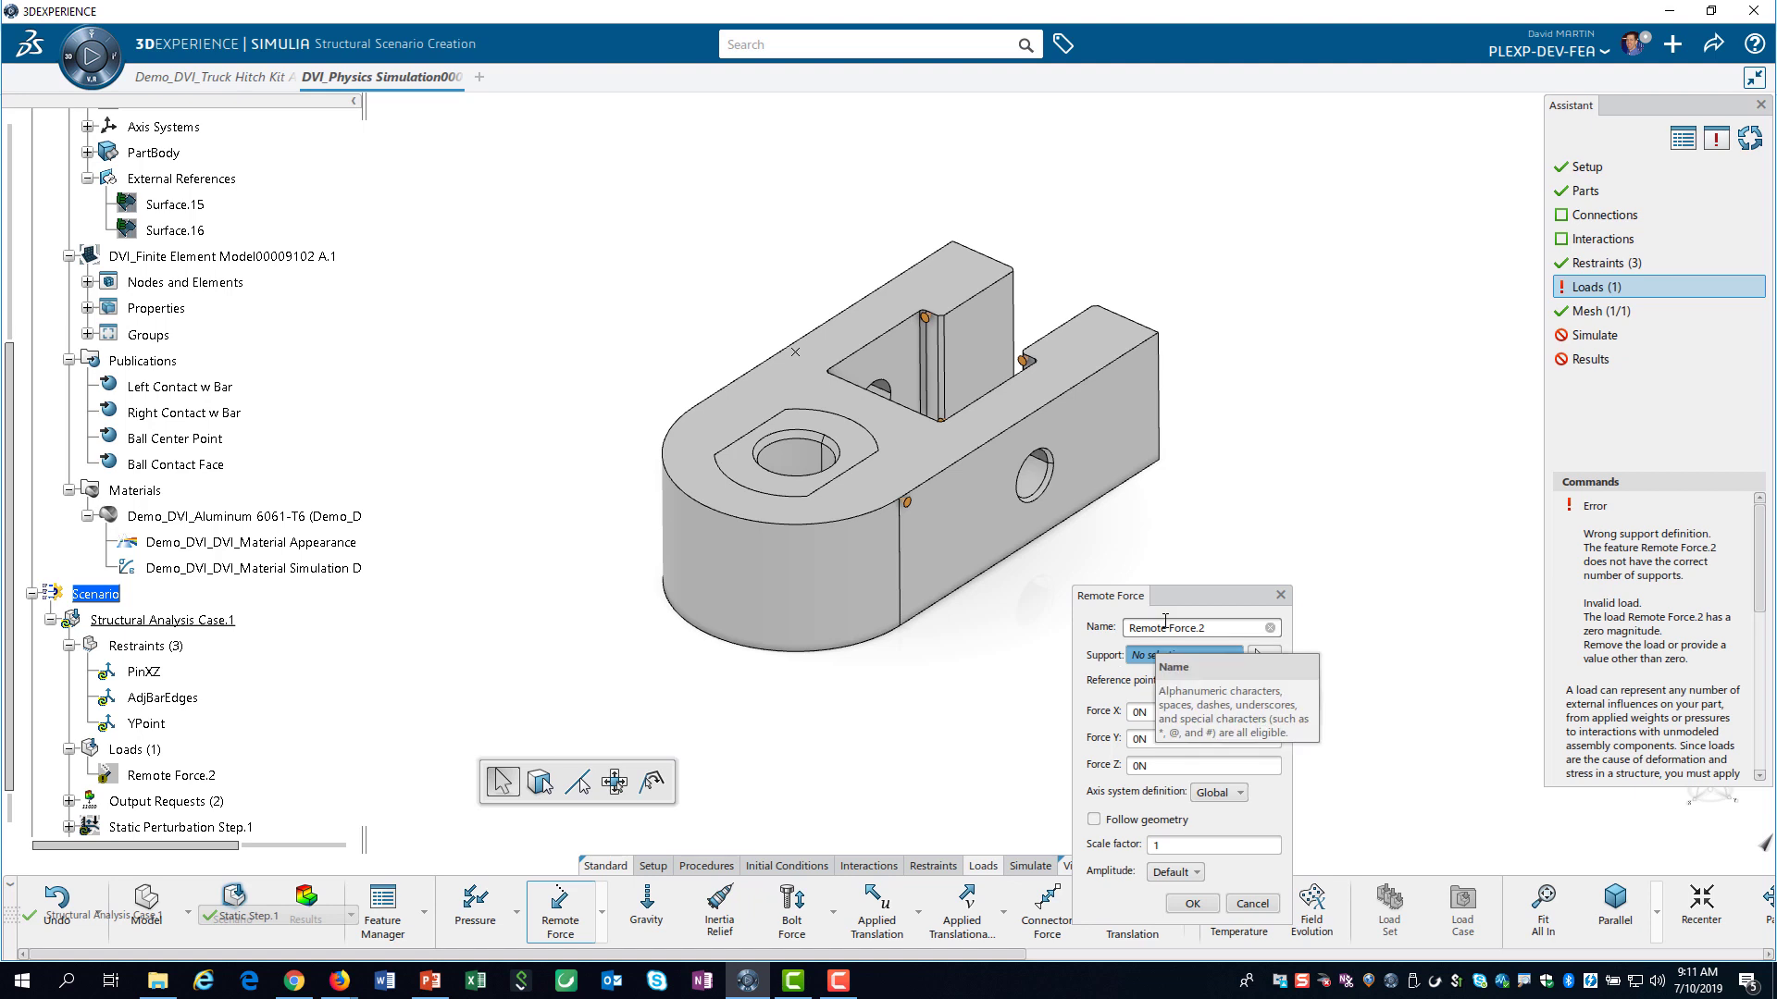
type("Trailer Loads")
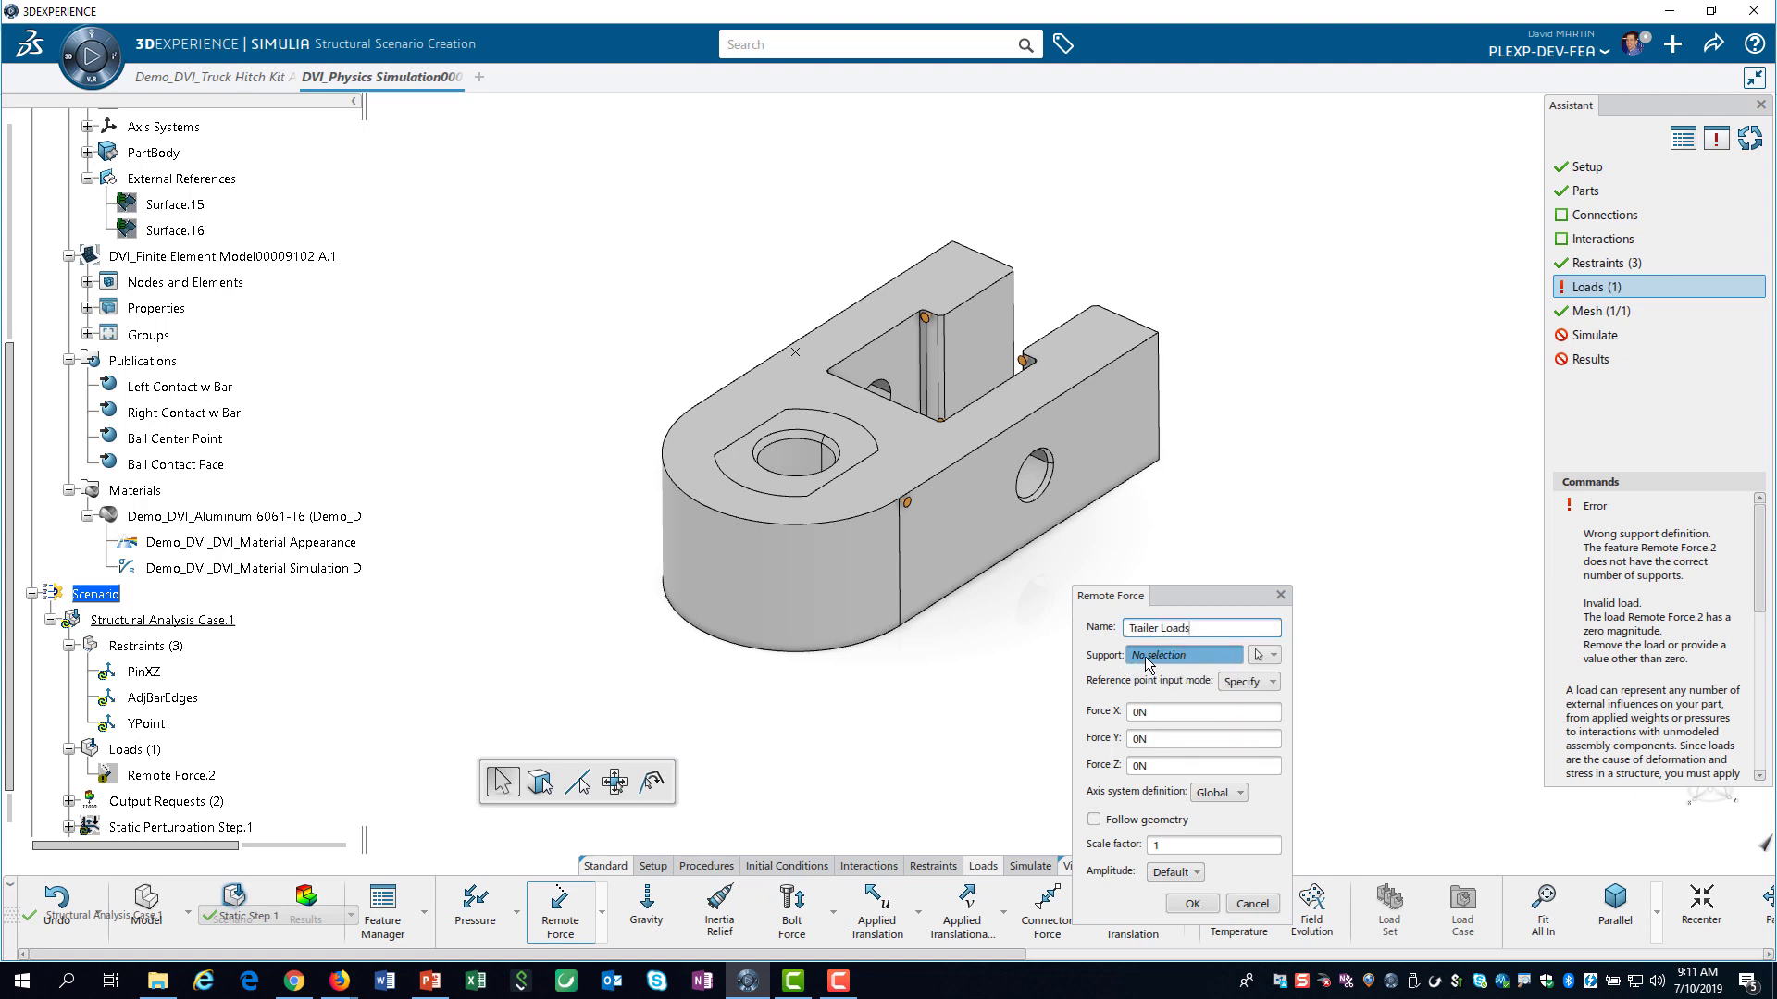
left_click(1145, 661)
left_click(1145, 660)
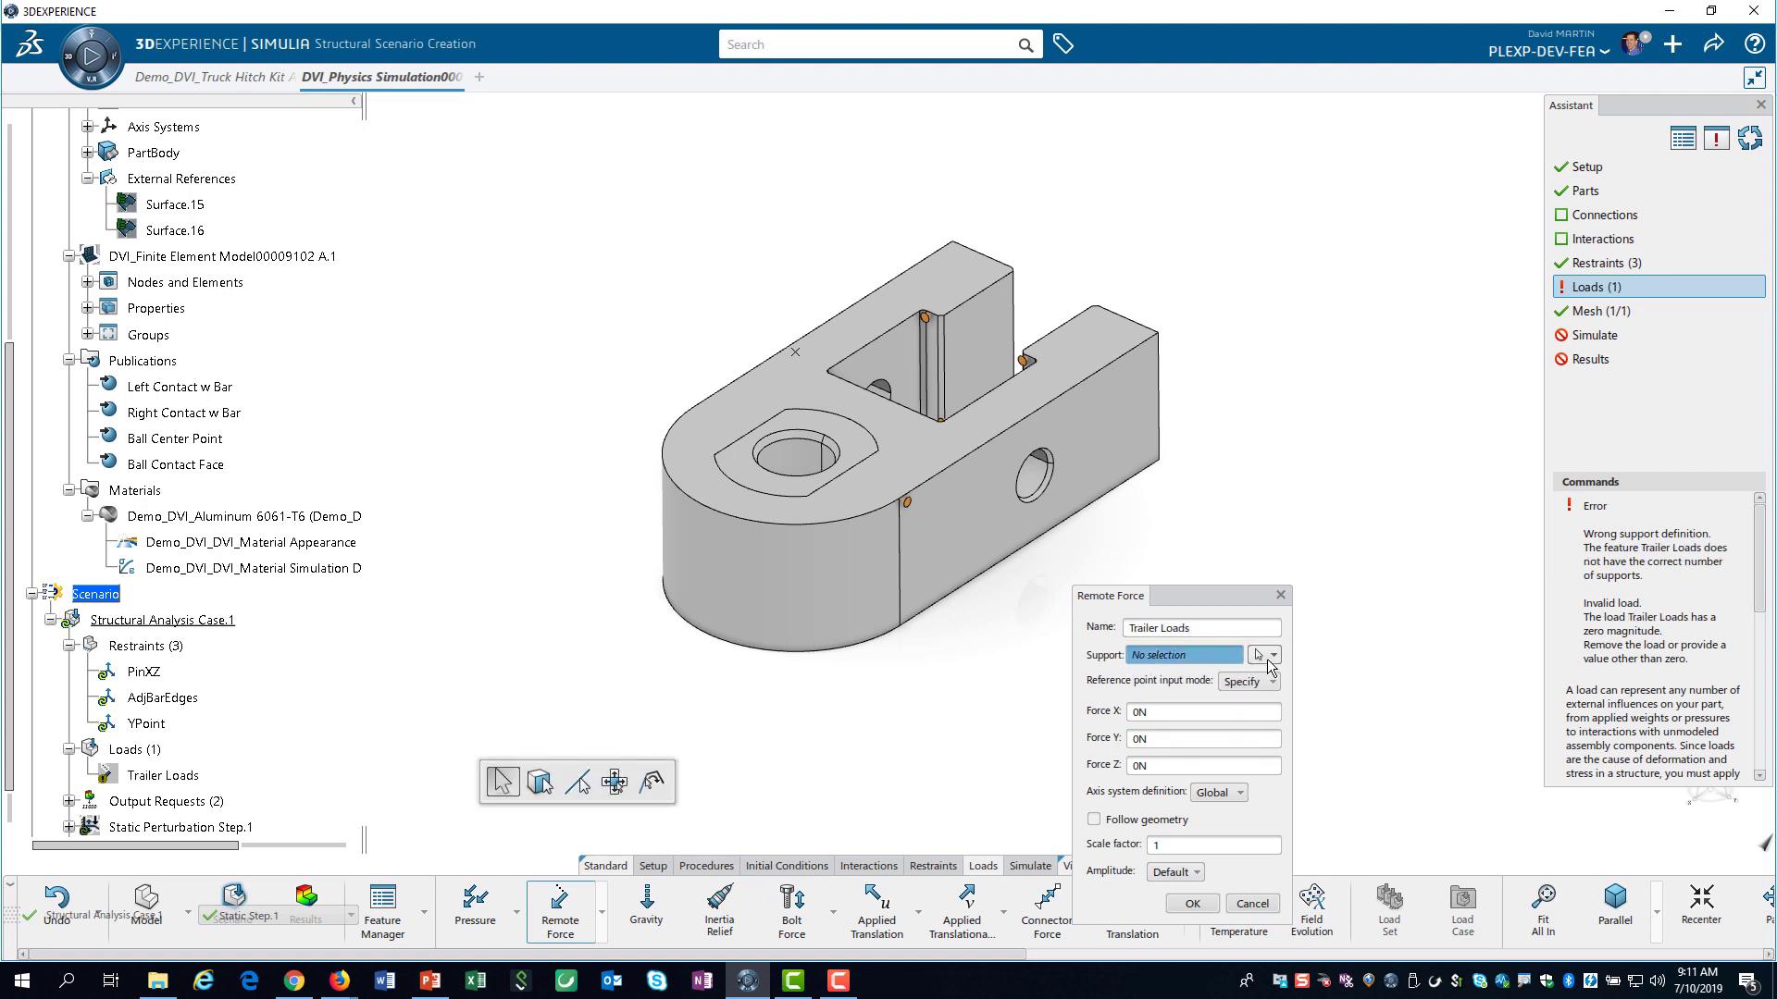
Set the support to Ball Contact Face and the reference point to Ball Center Point
left_click(1273, 655)
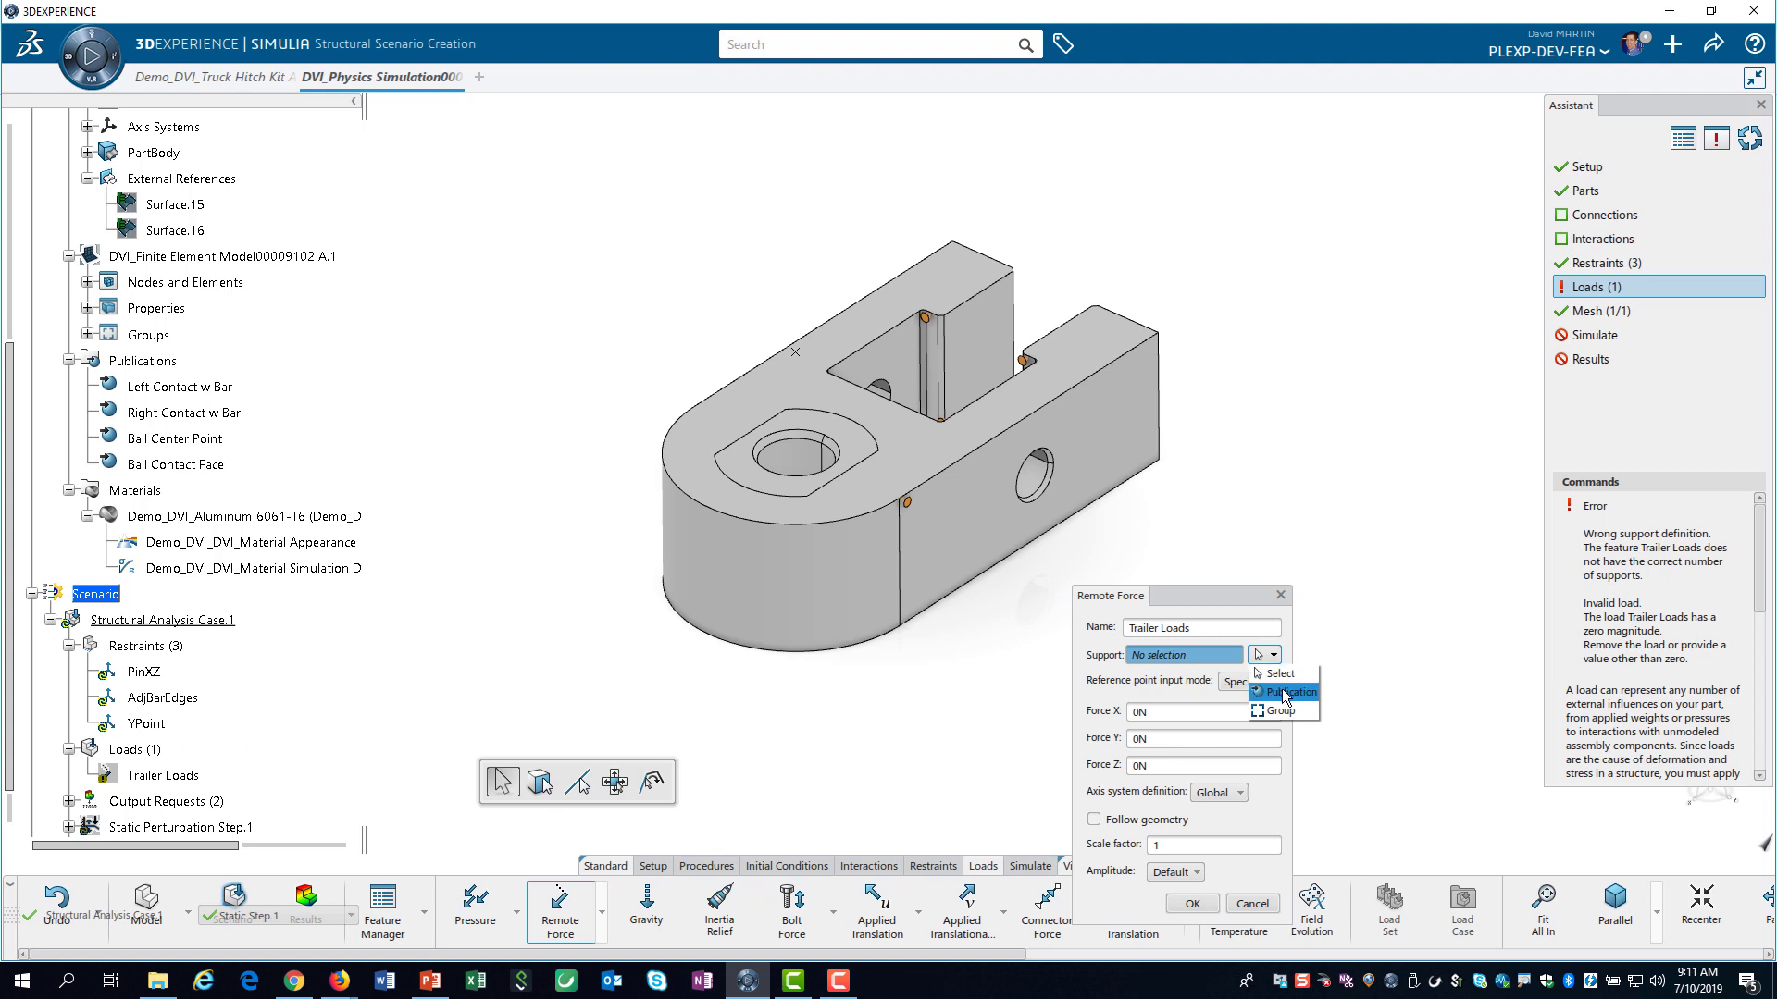
left_click(1284, 693)
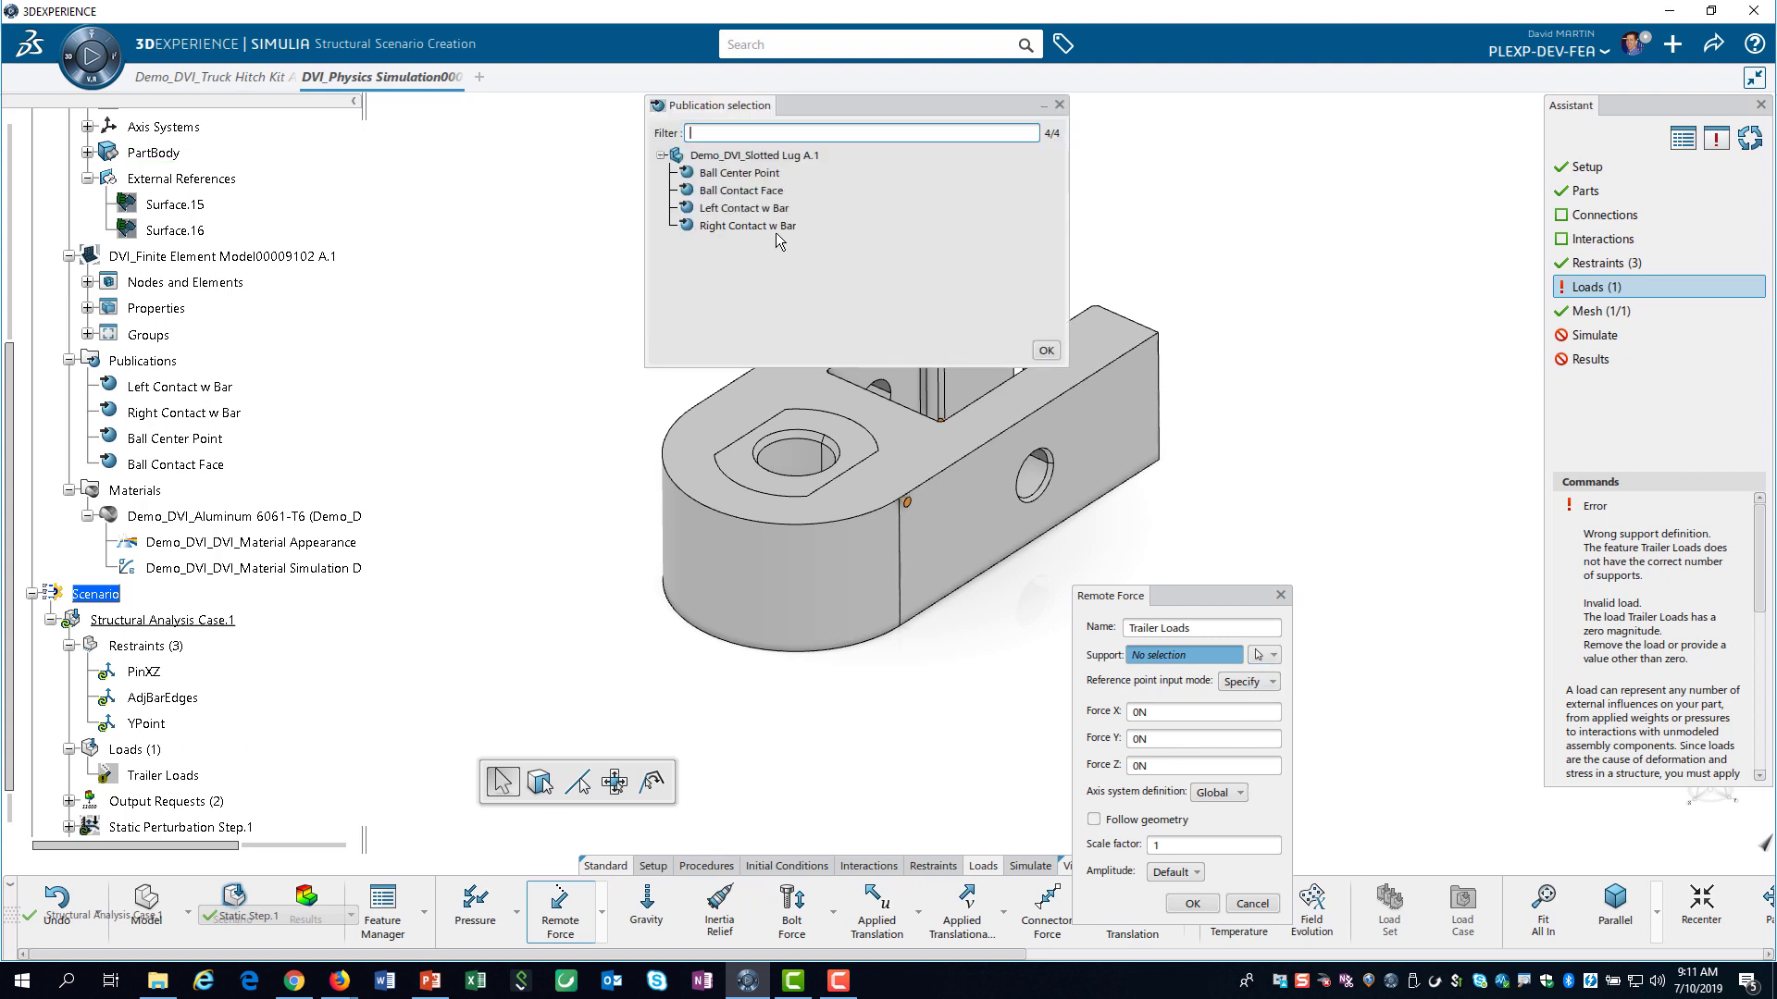
left_click(744, 191)
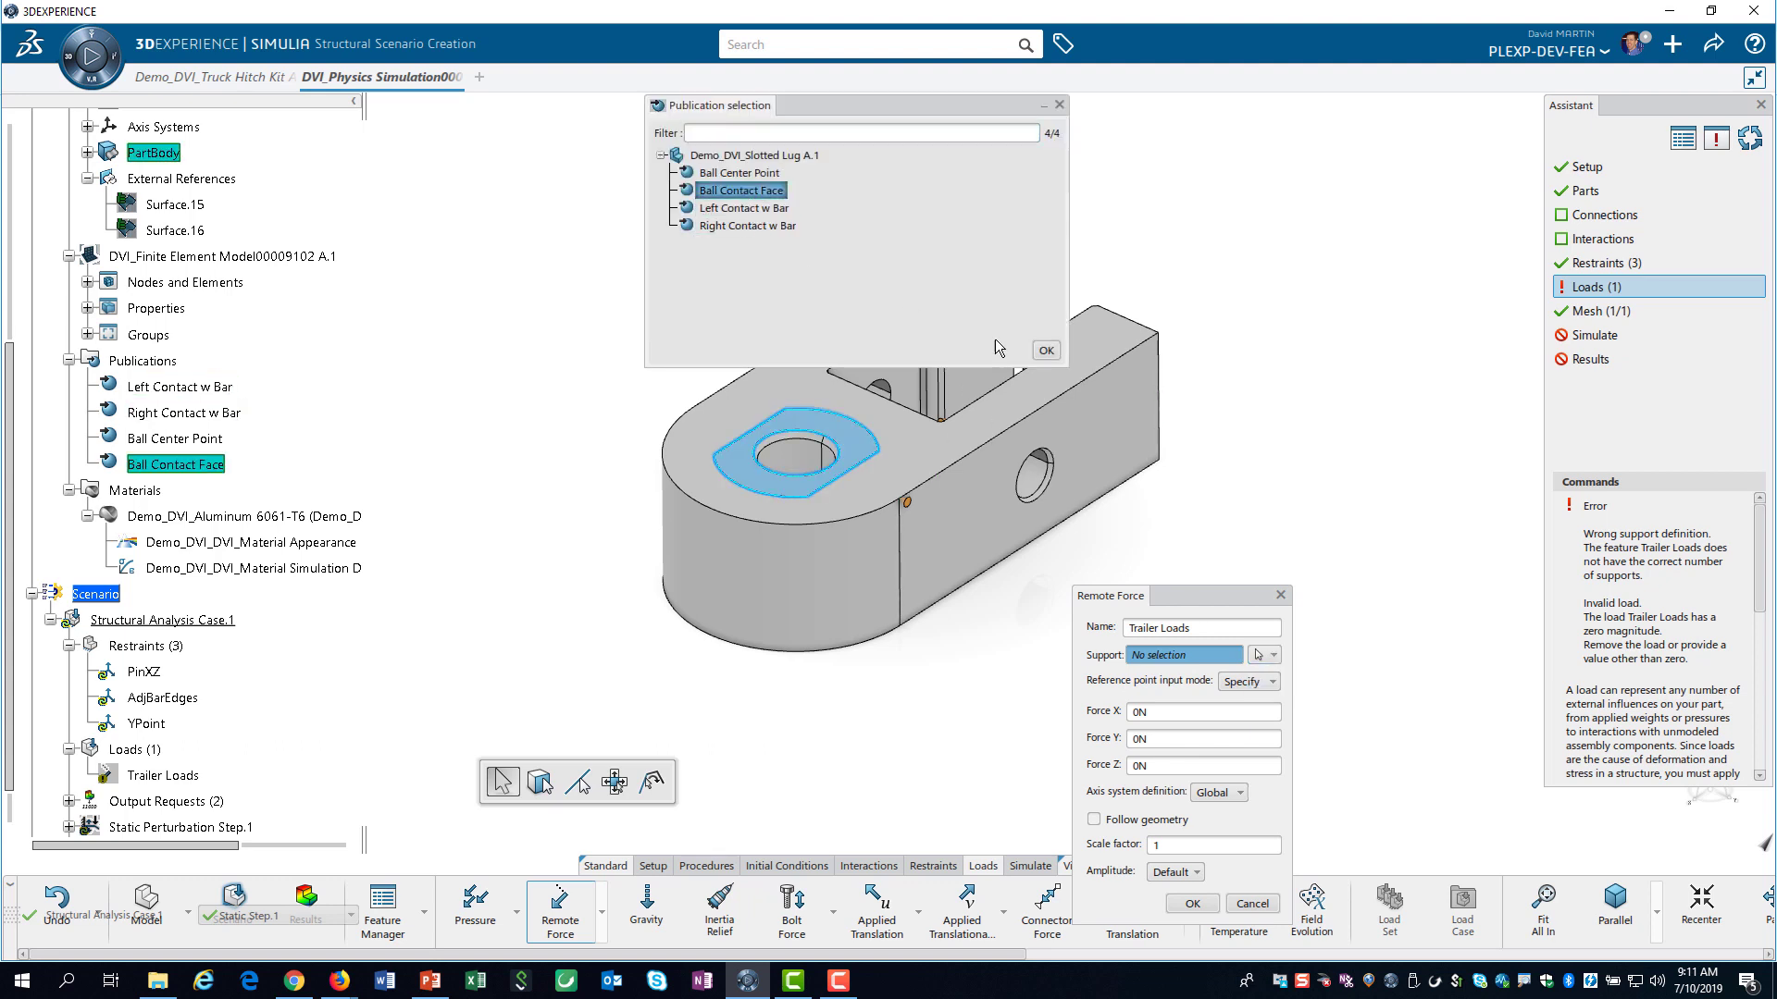
left_click(1046, 351)
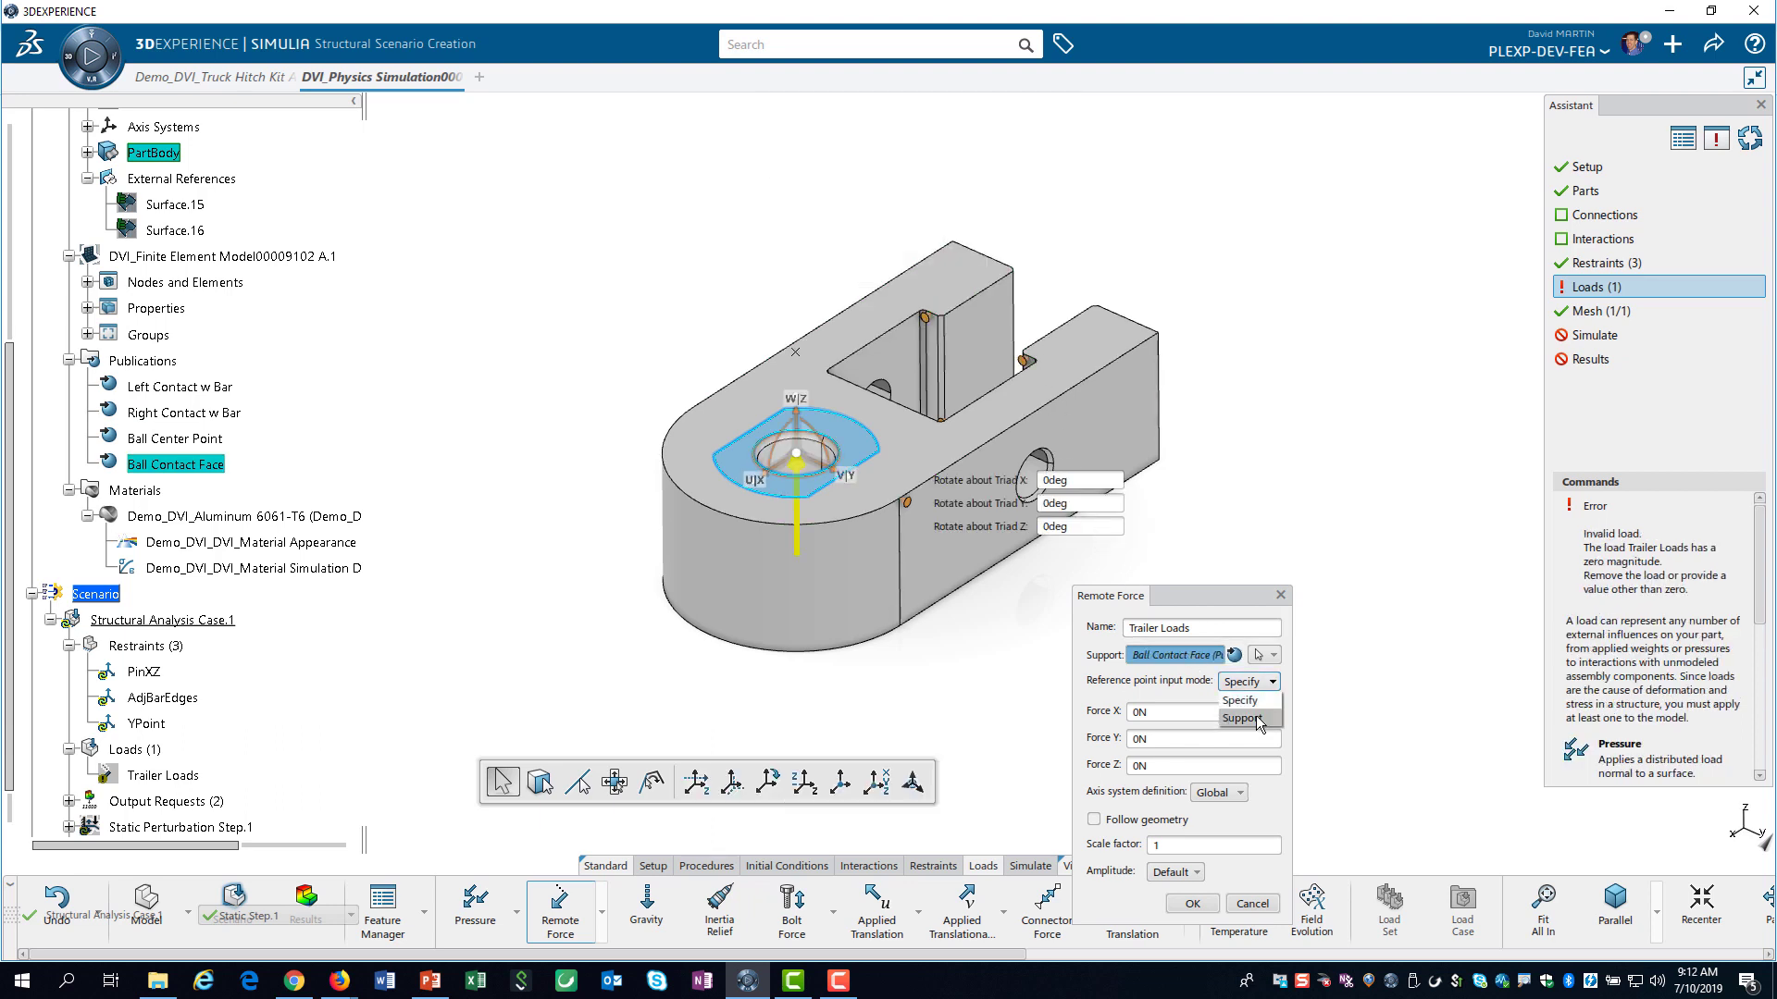
left_click(1259, 719)
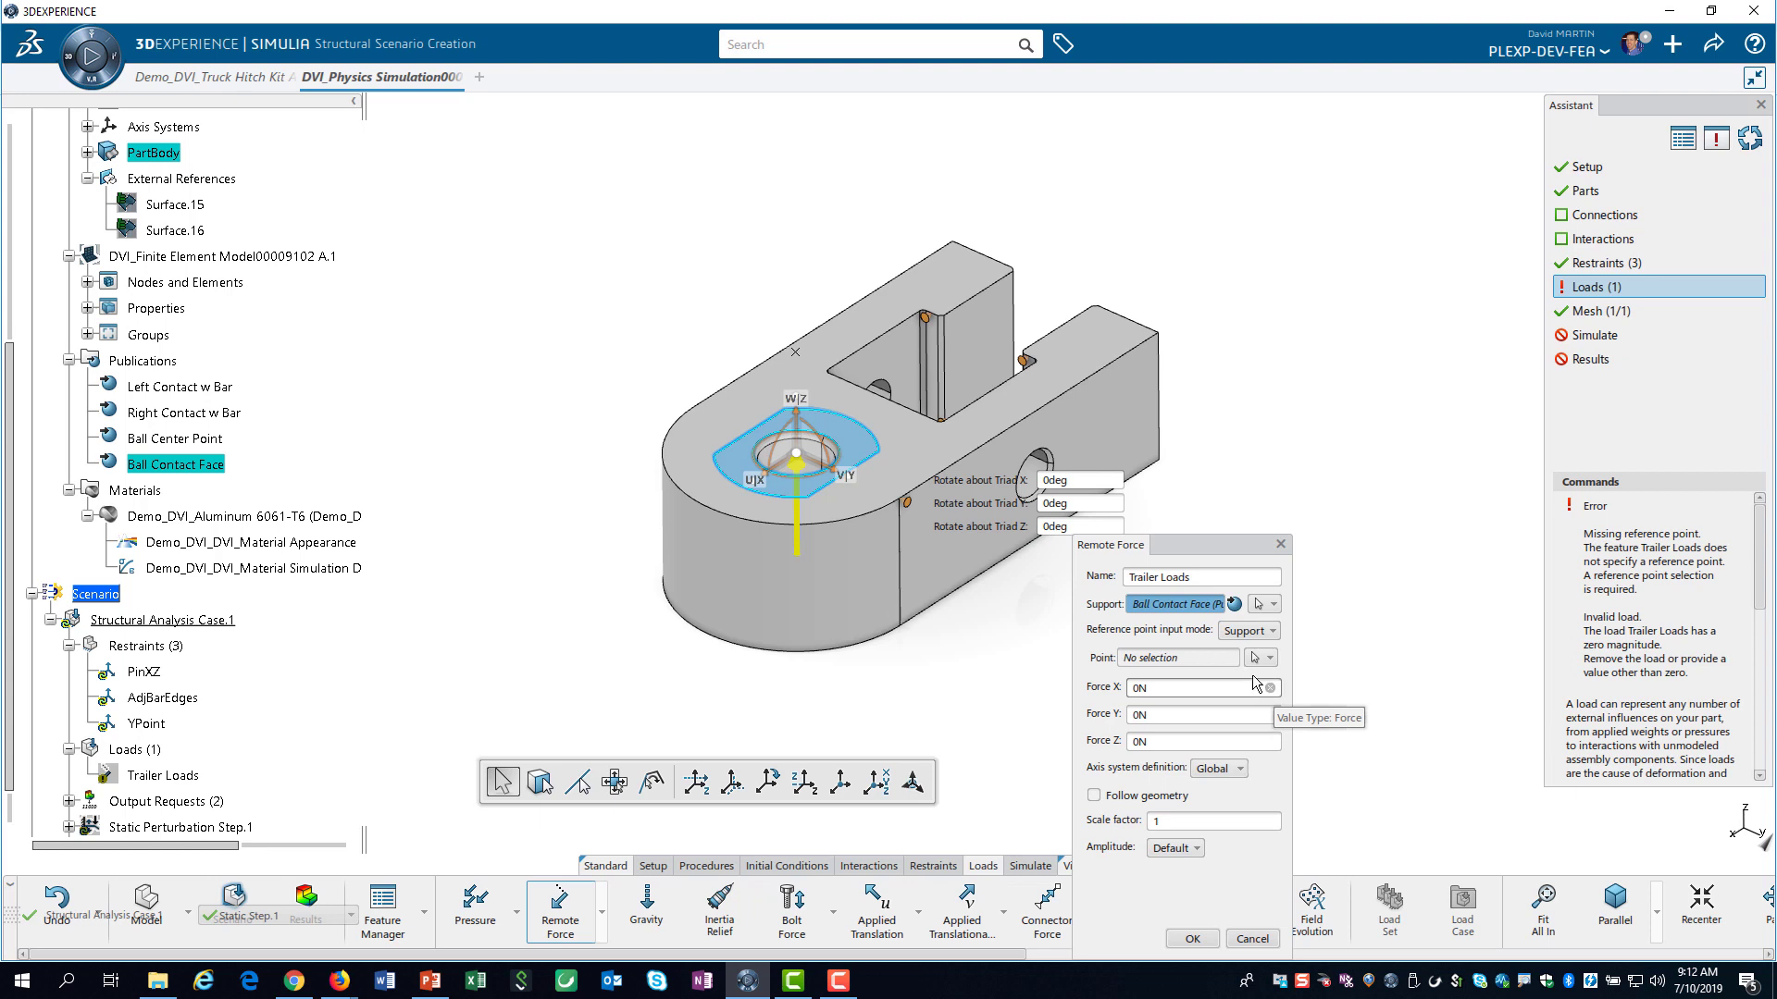
left_click(1218, 655)
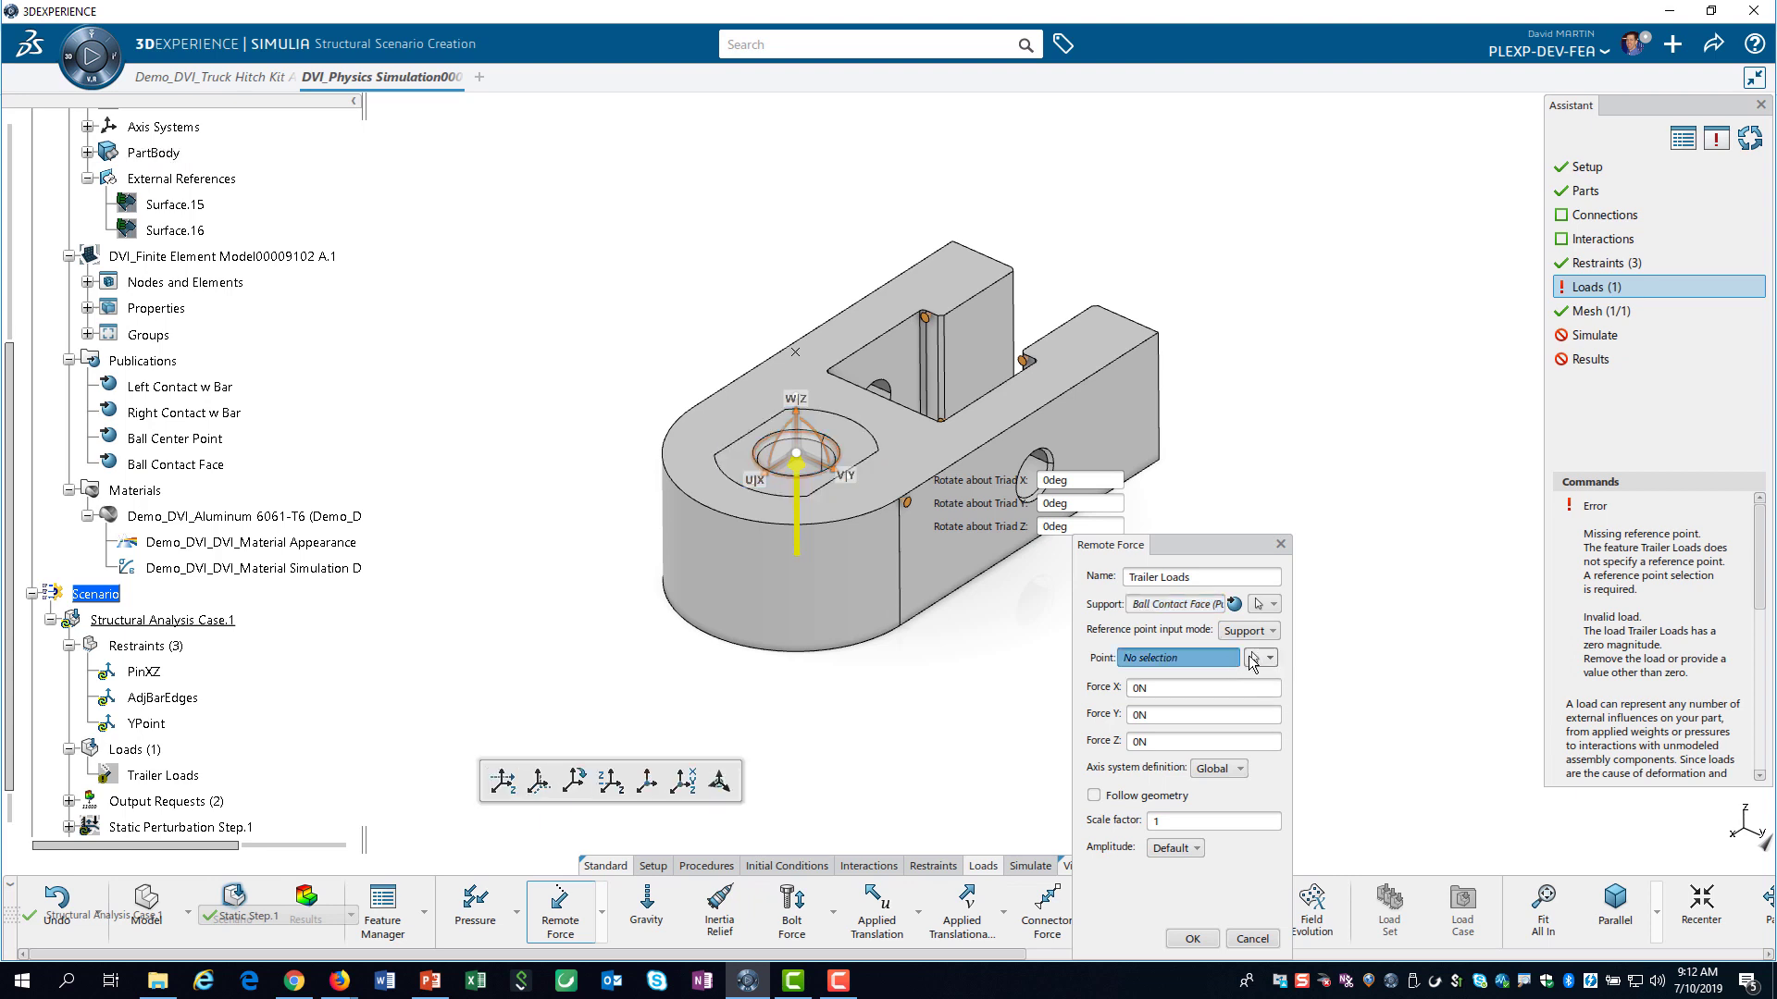
left_click(1269, 658)
left_click(1280, 695)
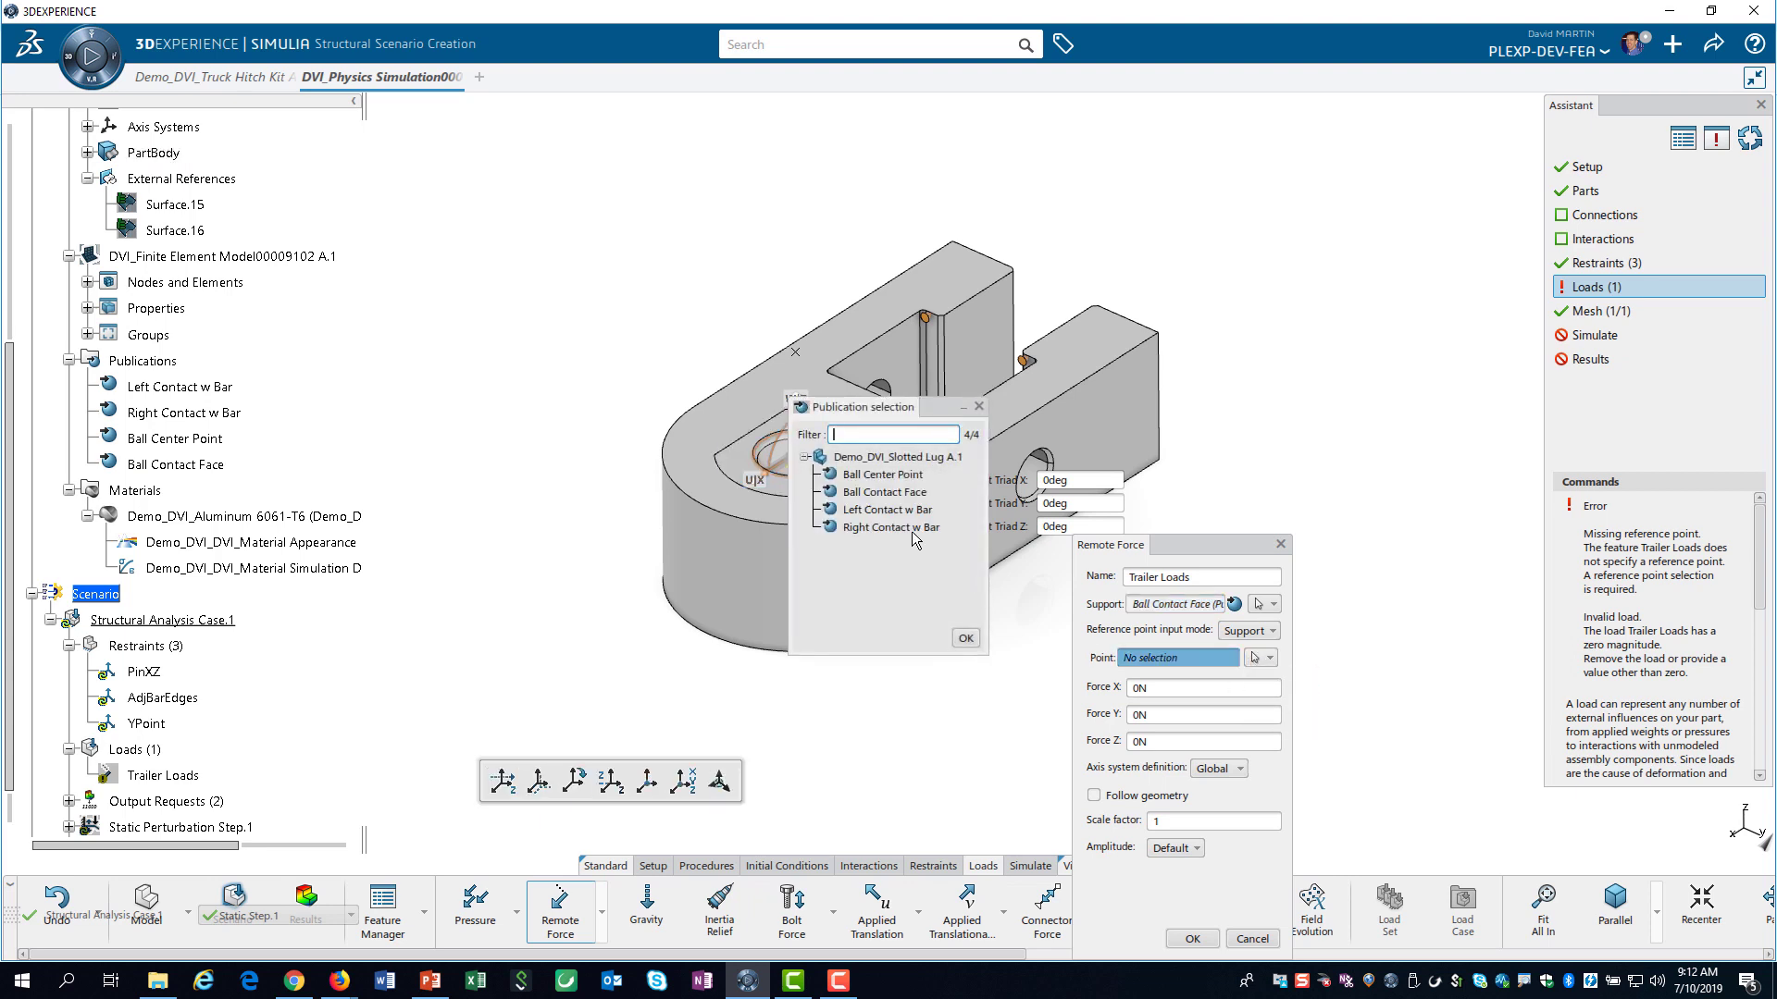
left_click(880, 479)
left_click(965, 640)
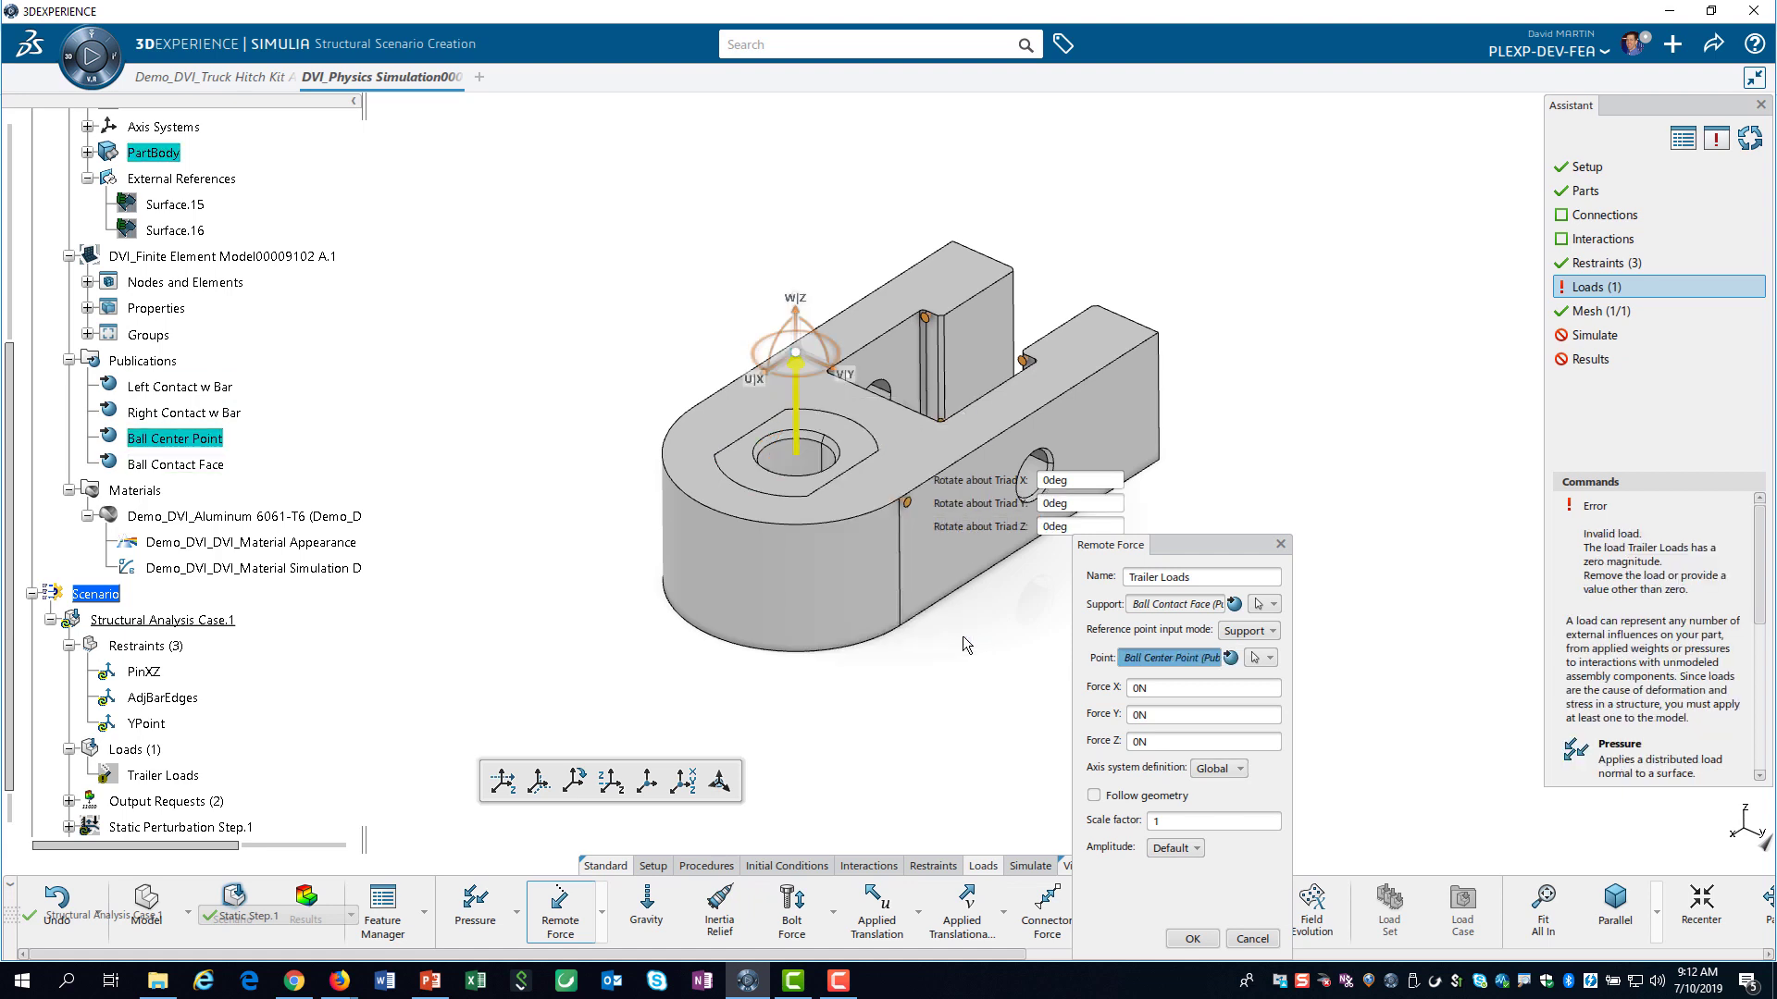
Set Force X to 26000 and Force Z to -2500, then create the load
left_click(1128, 687)
double_click(1130, 687)
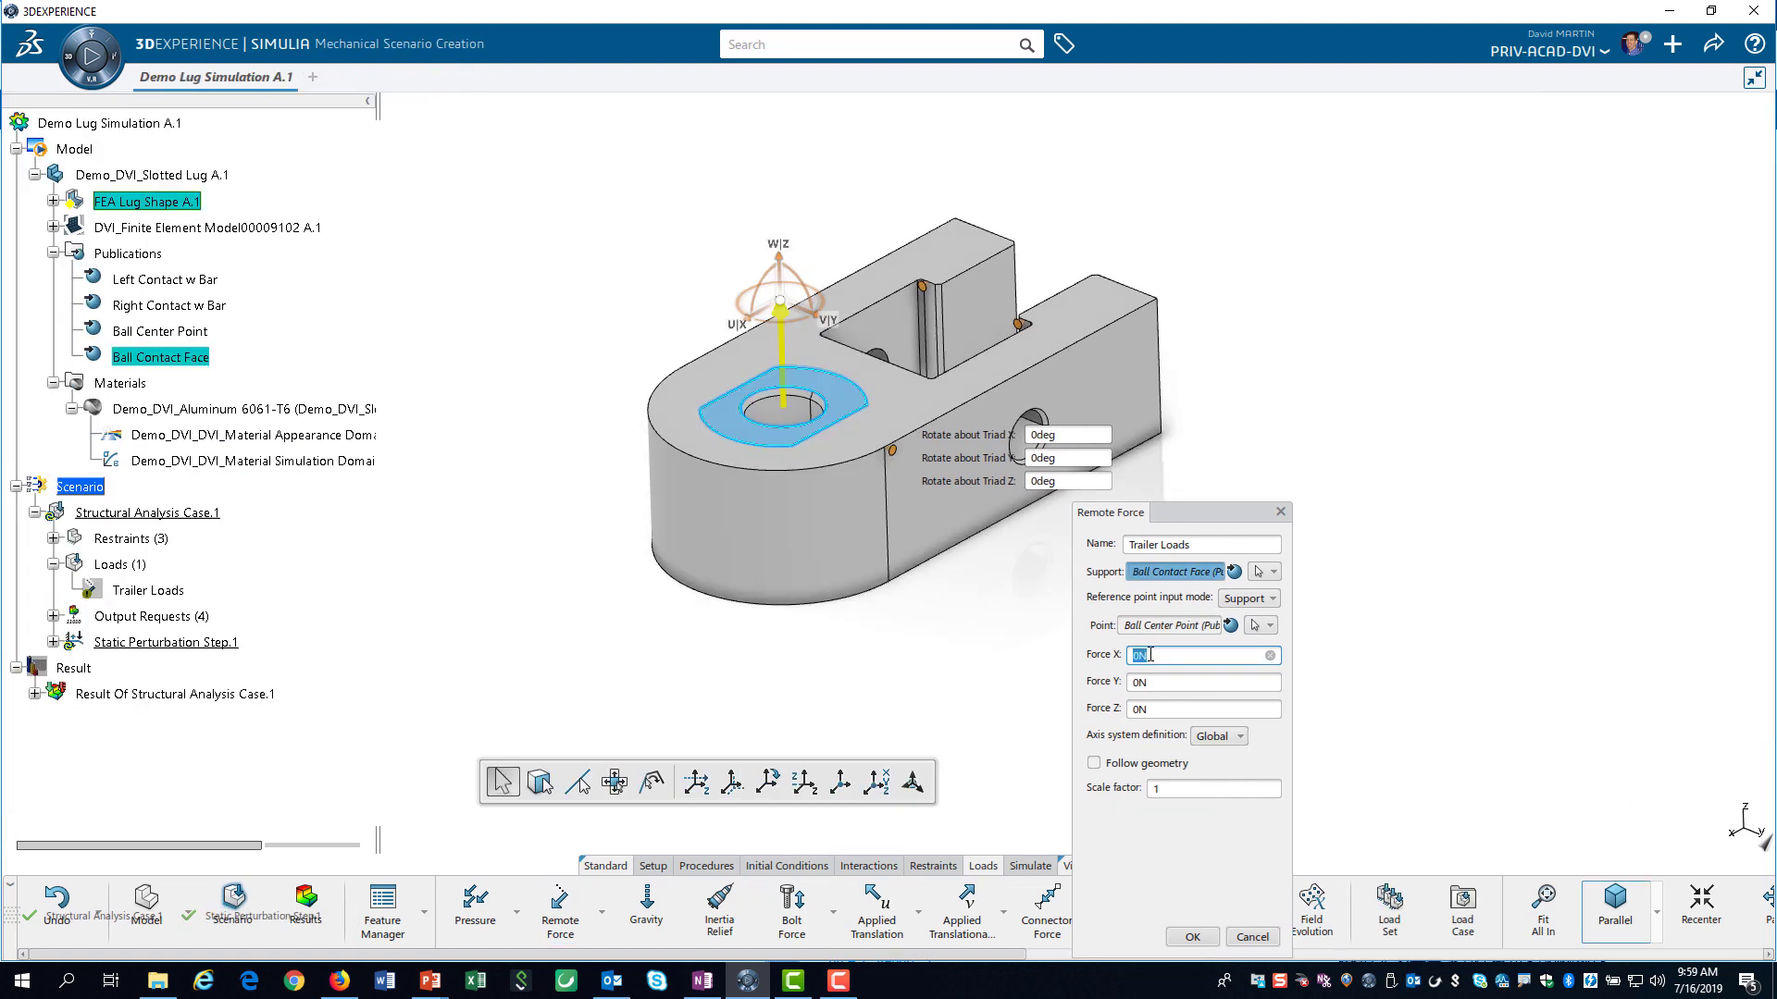
type("26000")
left_click(1146, 711)
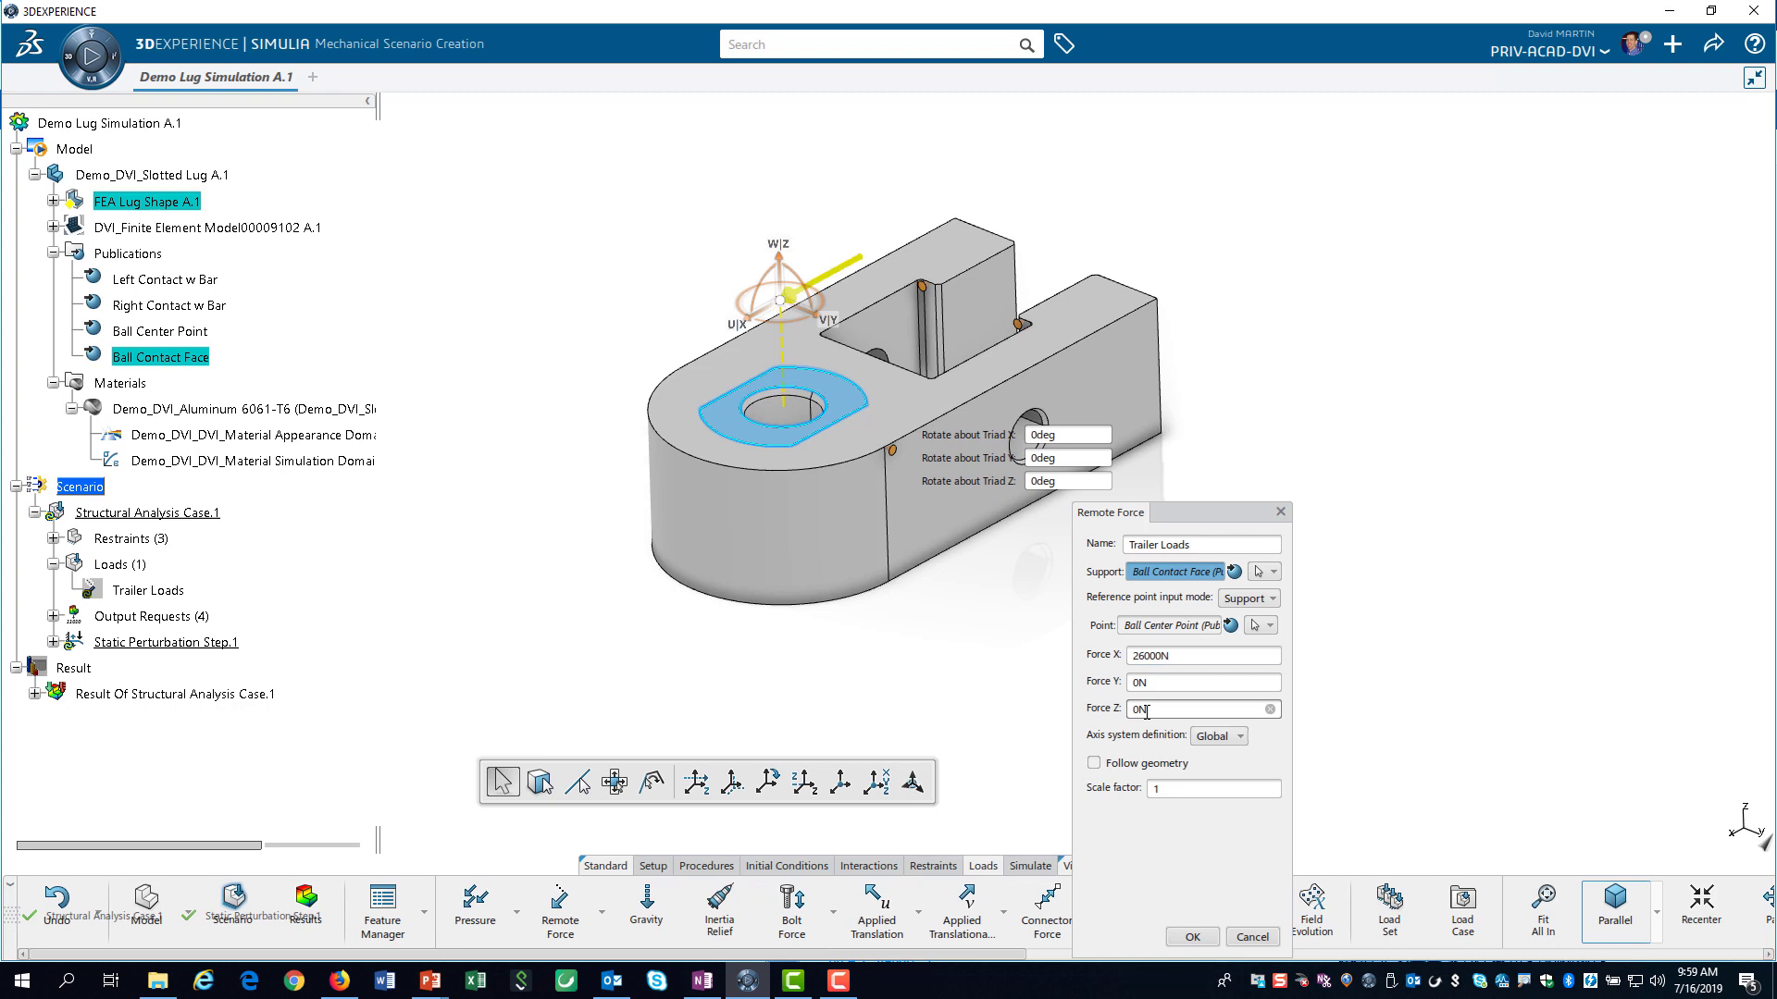
double_click(1146, 711)
type("-2500")
key("Return")
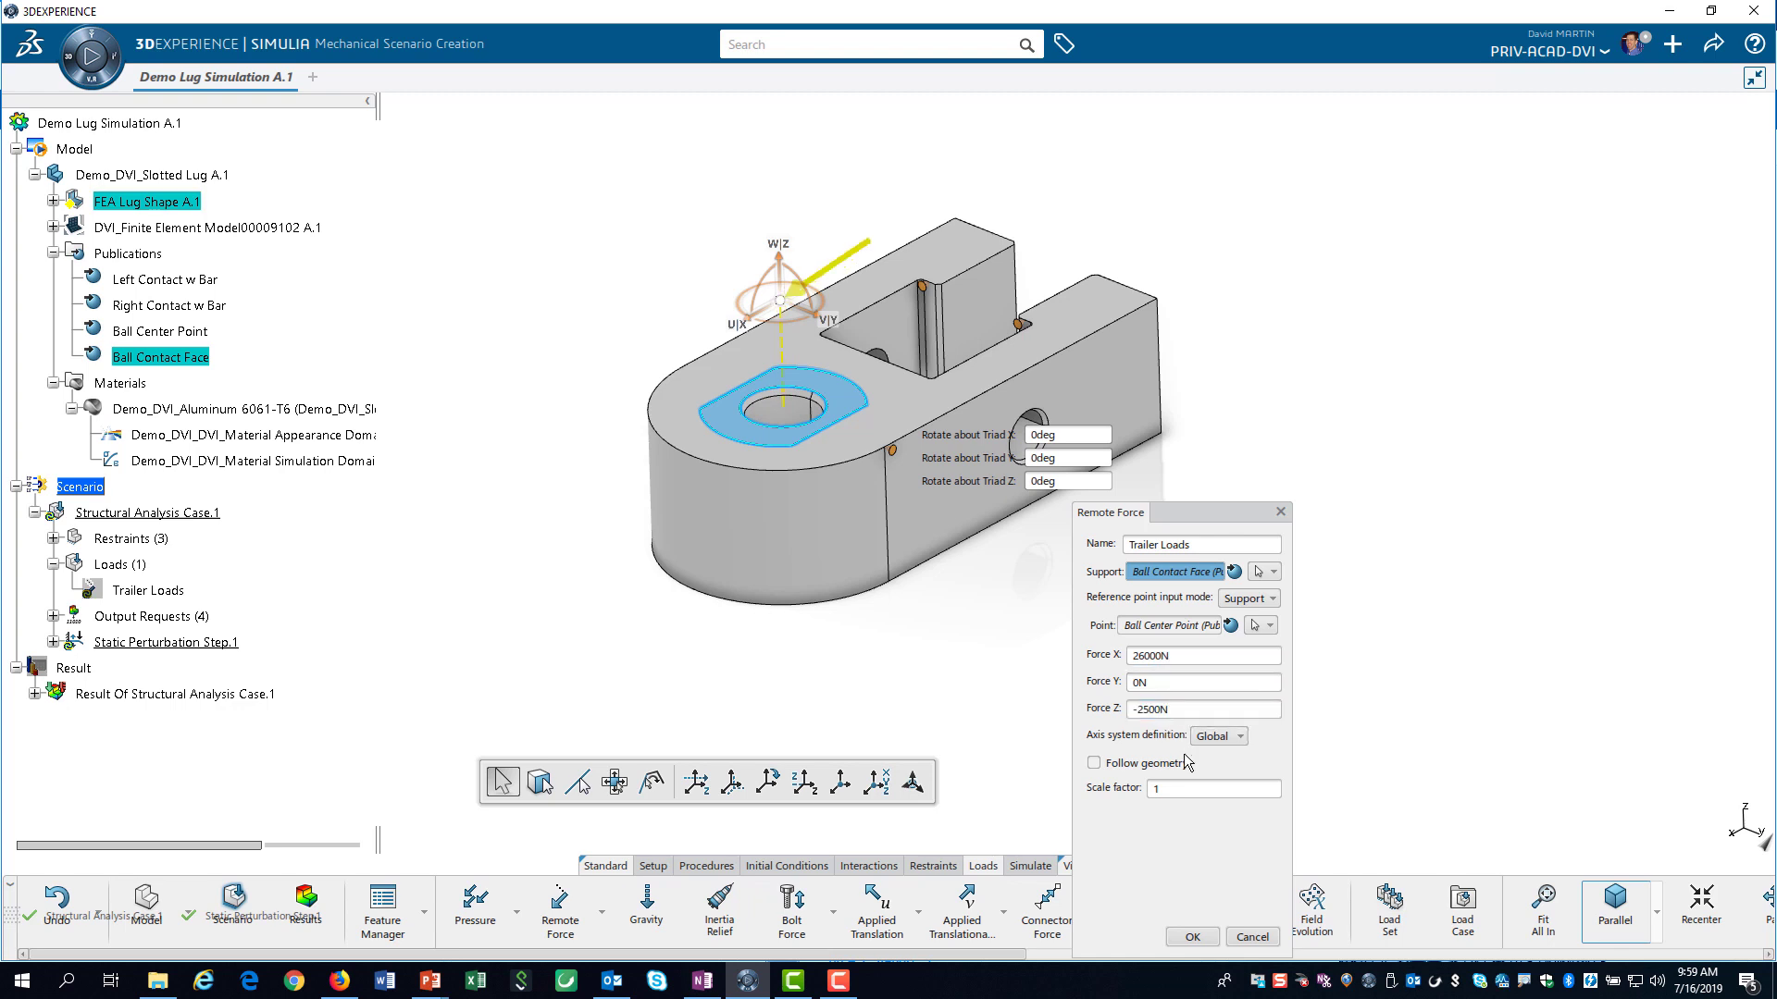
left_click(1194, 937)
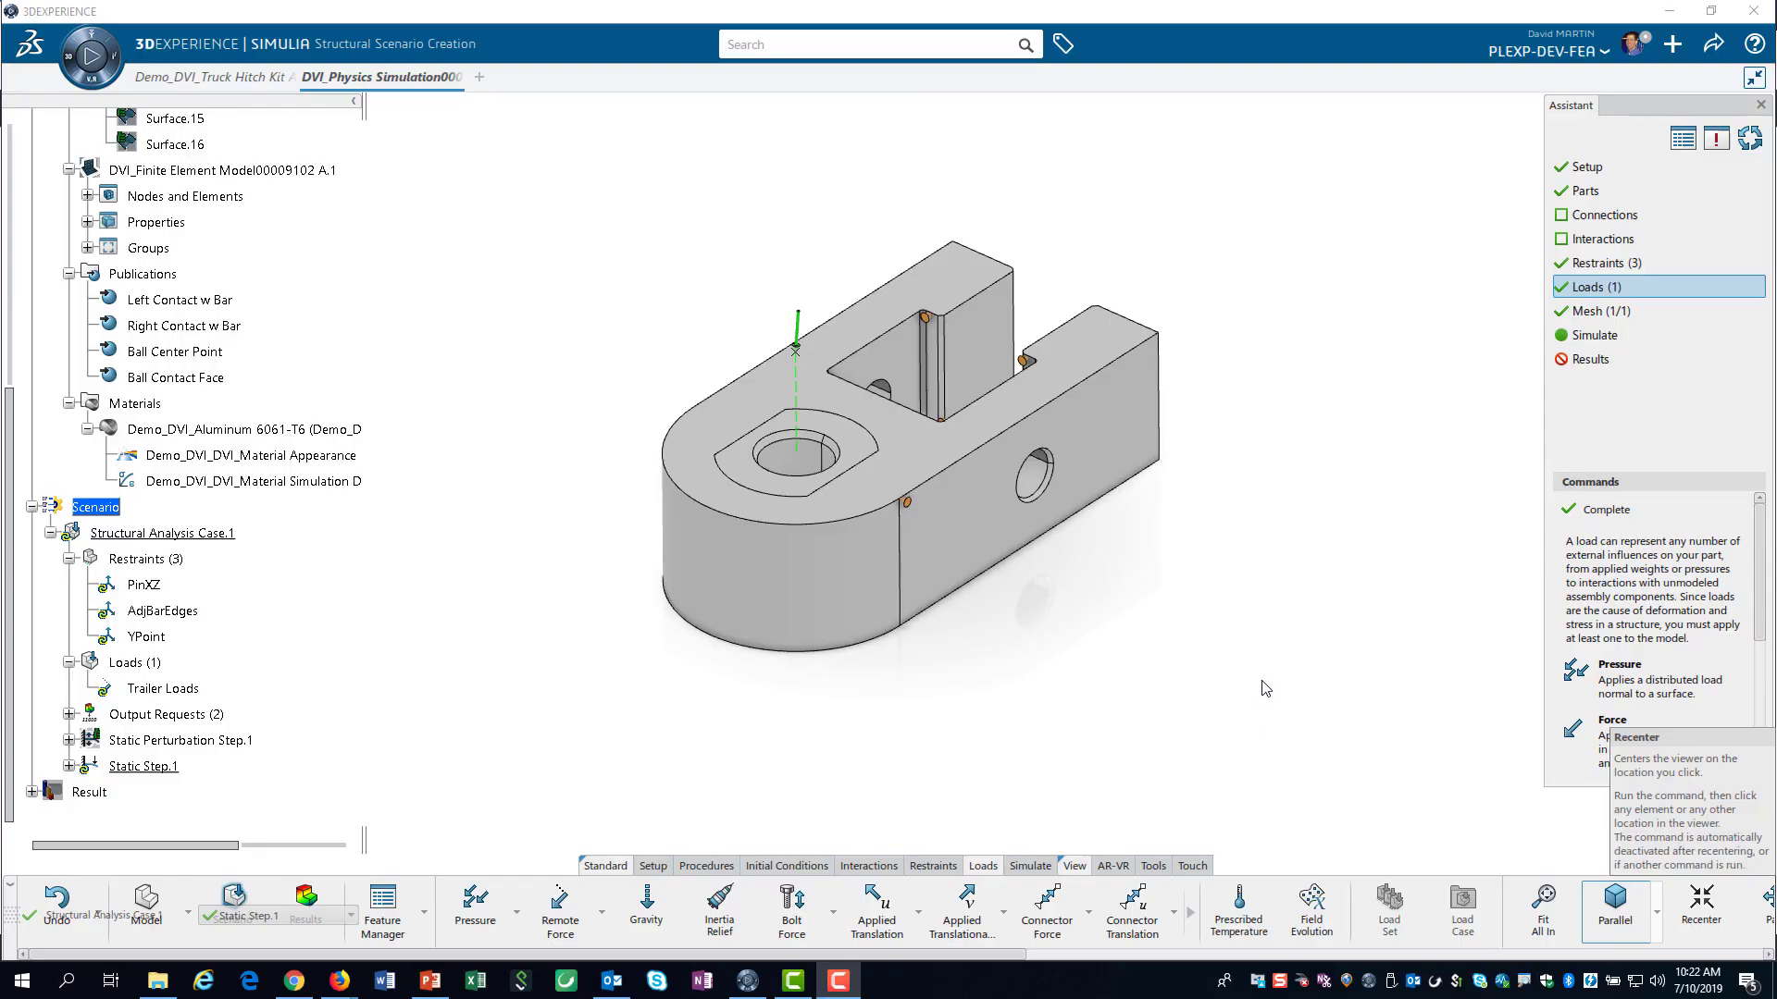
Update the analysis case so it lists four output requests, including Pin Reaction
left_click(1751, 139)
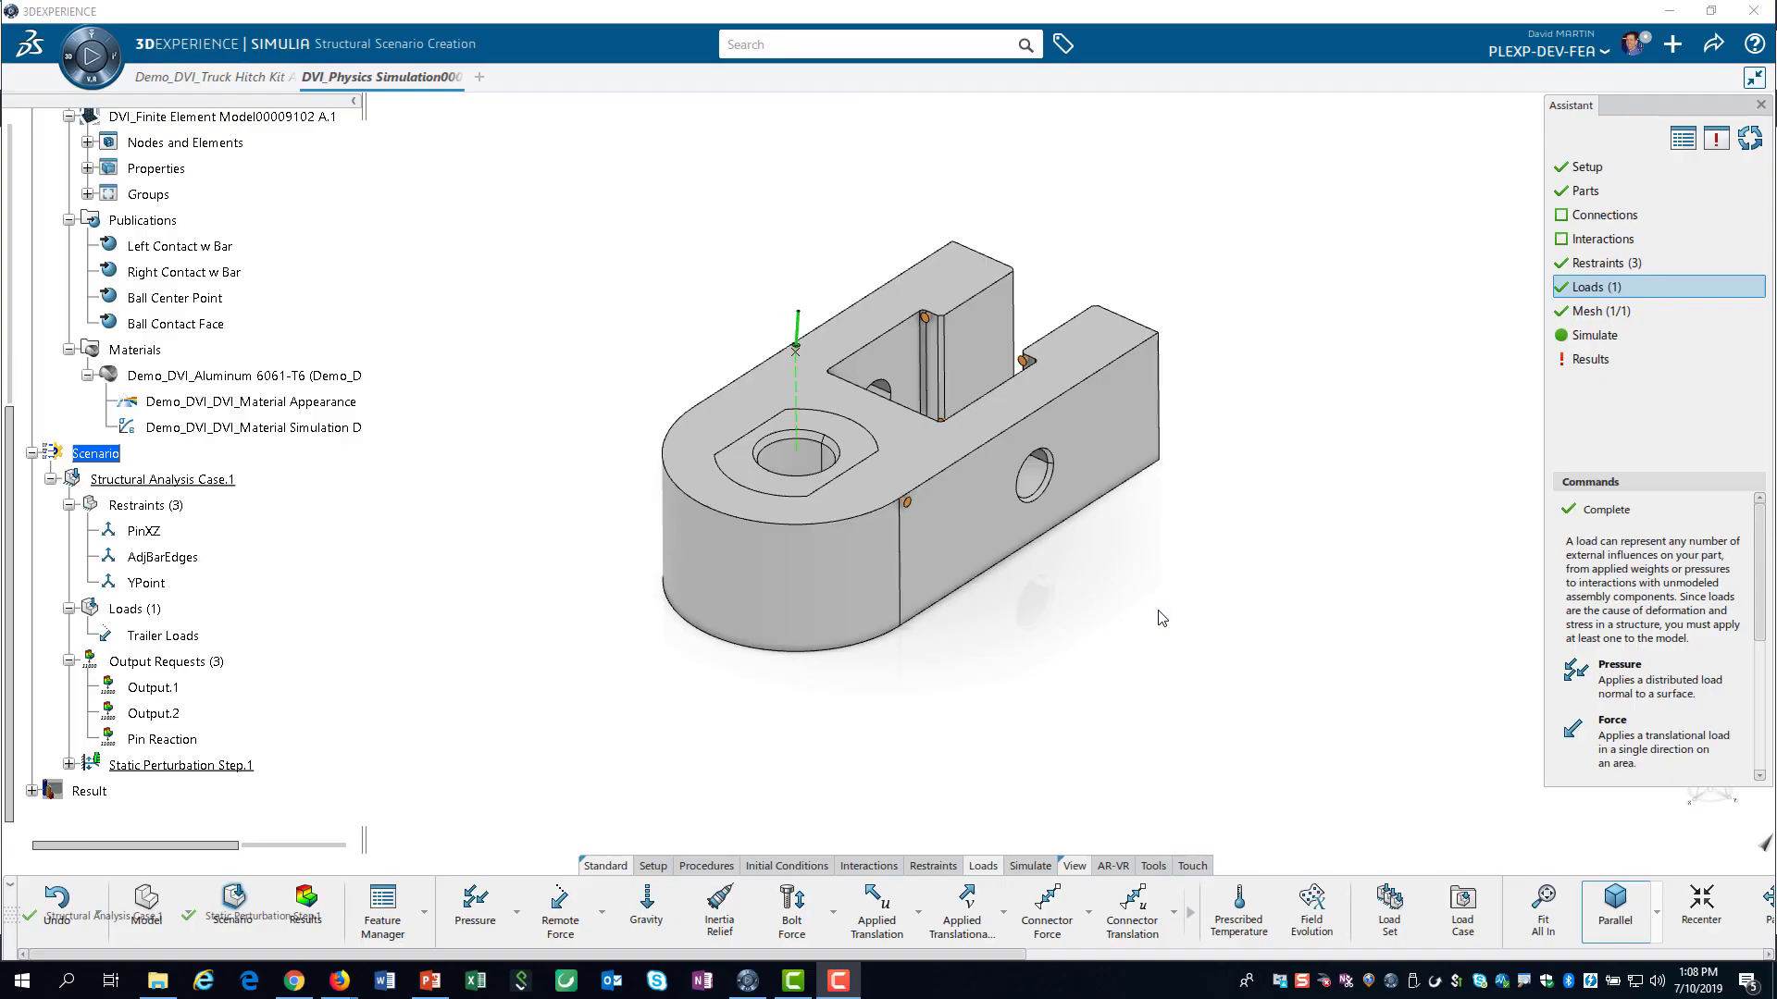
left_click(1027, 870)
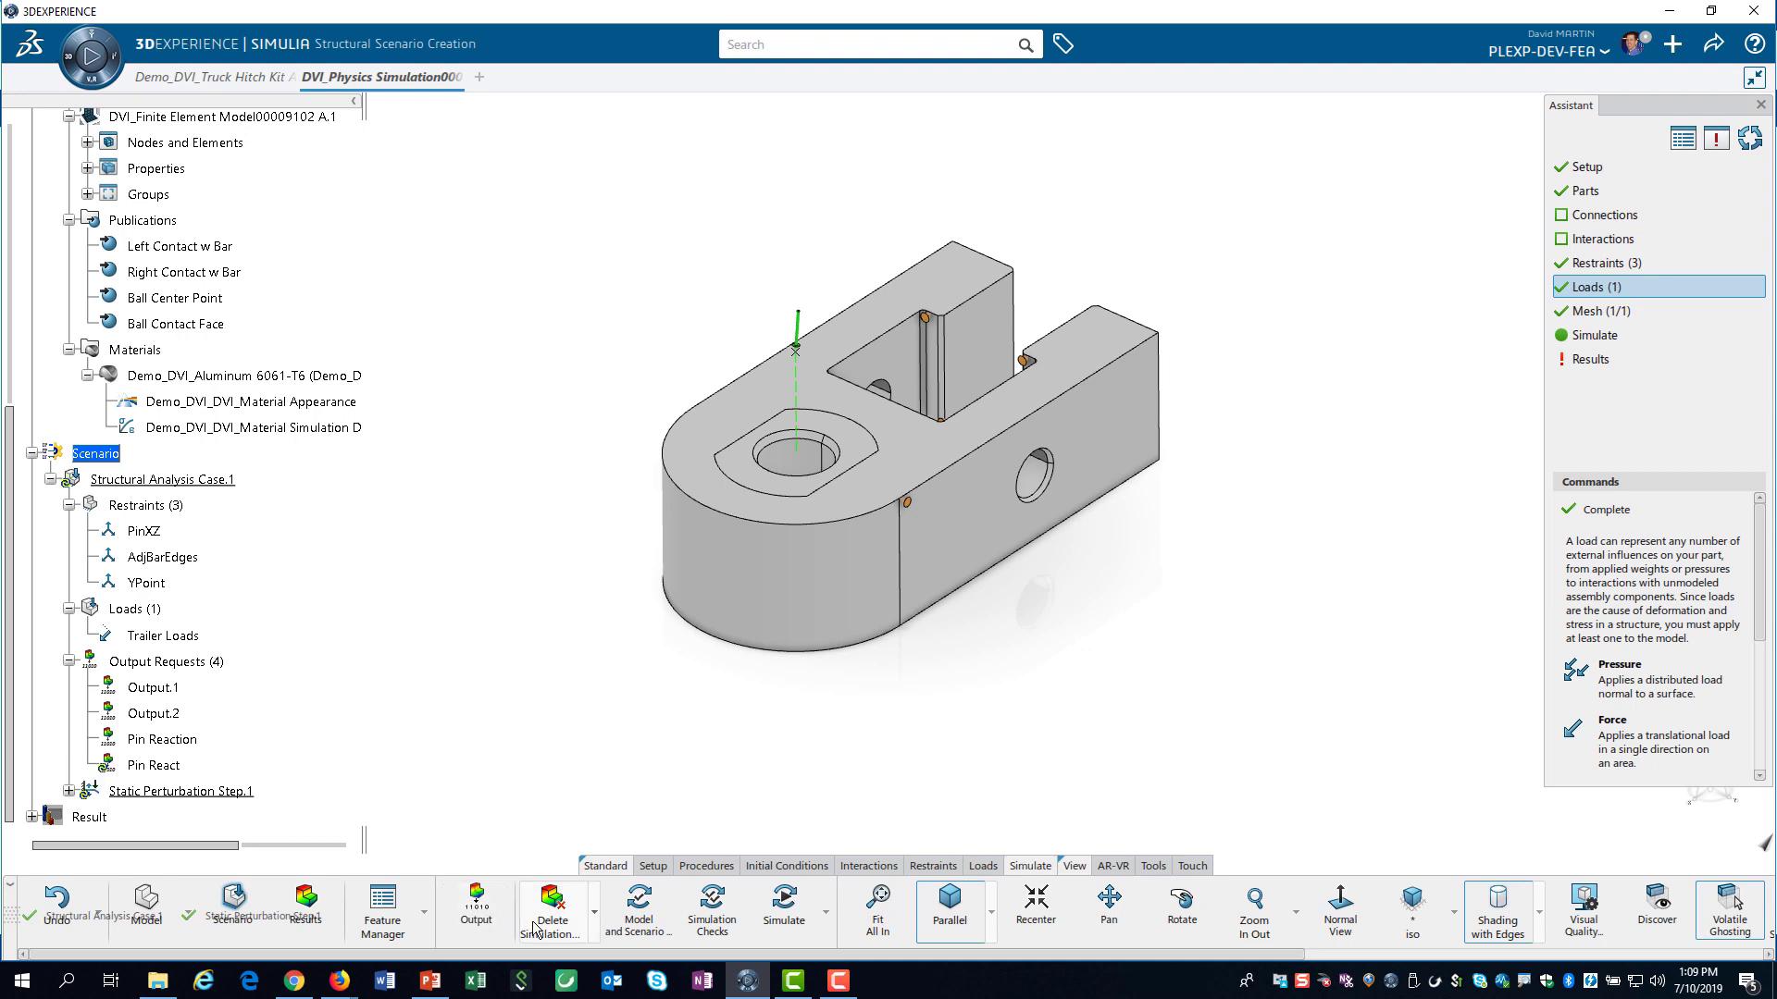
Set the Results Storage of Structural Analysis Case.1 to Local
left_click(593, 913)
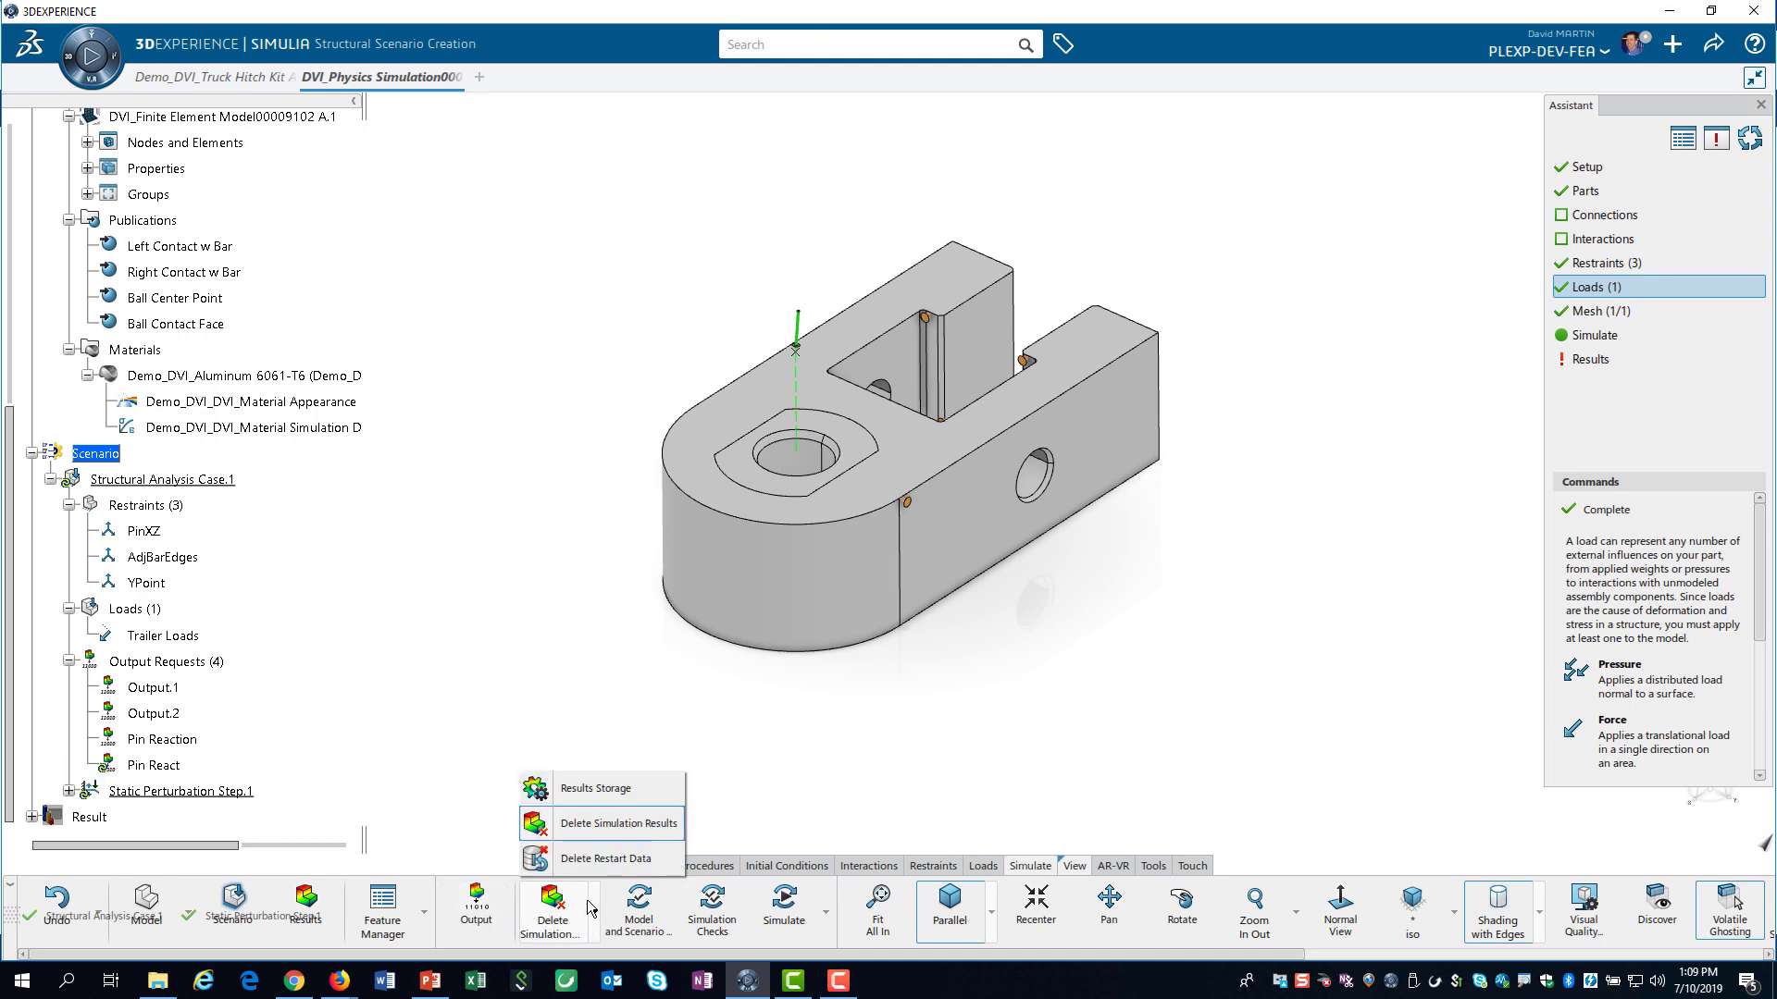
left_click(596, 787)
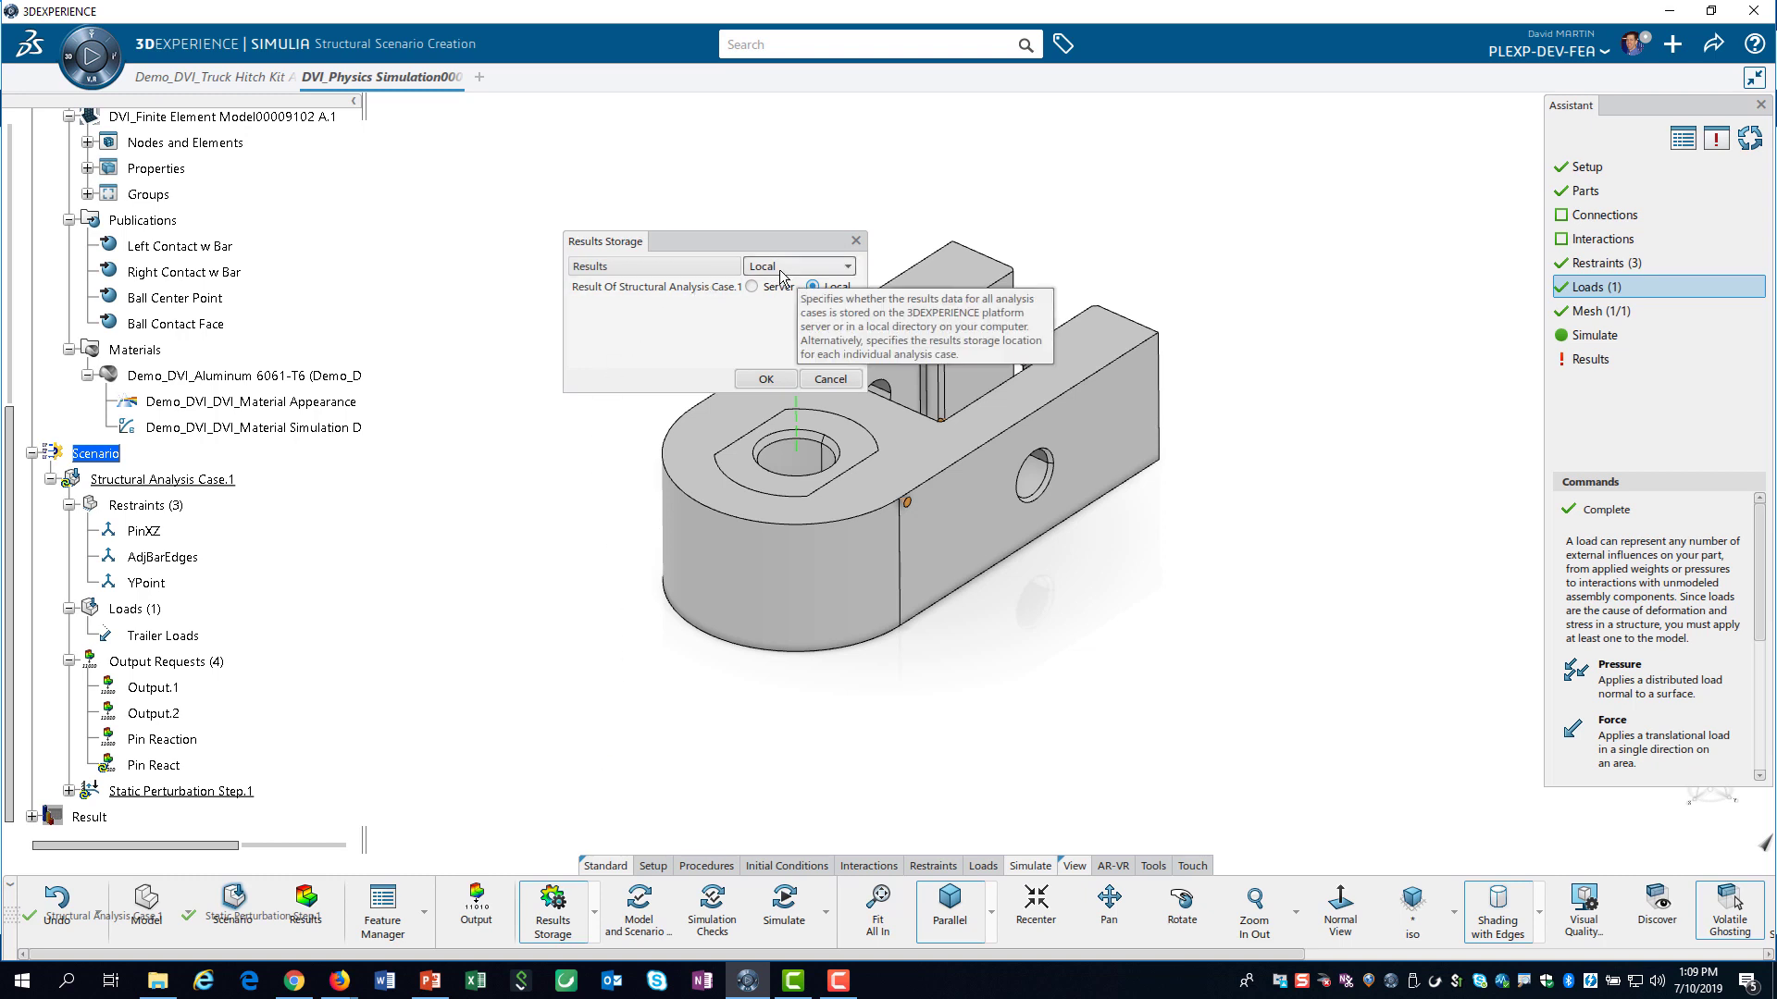
left_click(764, 380)
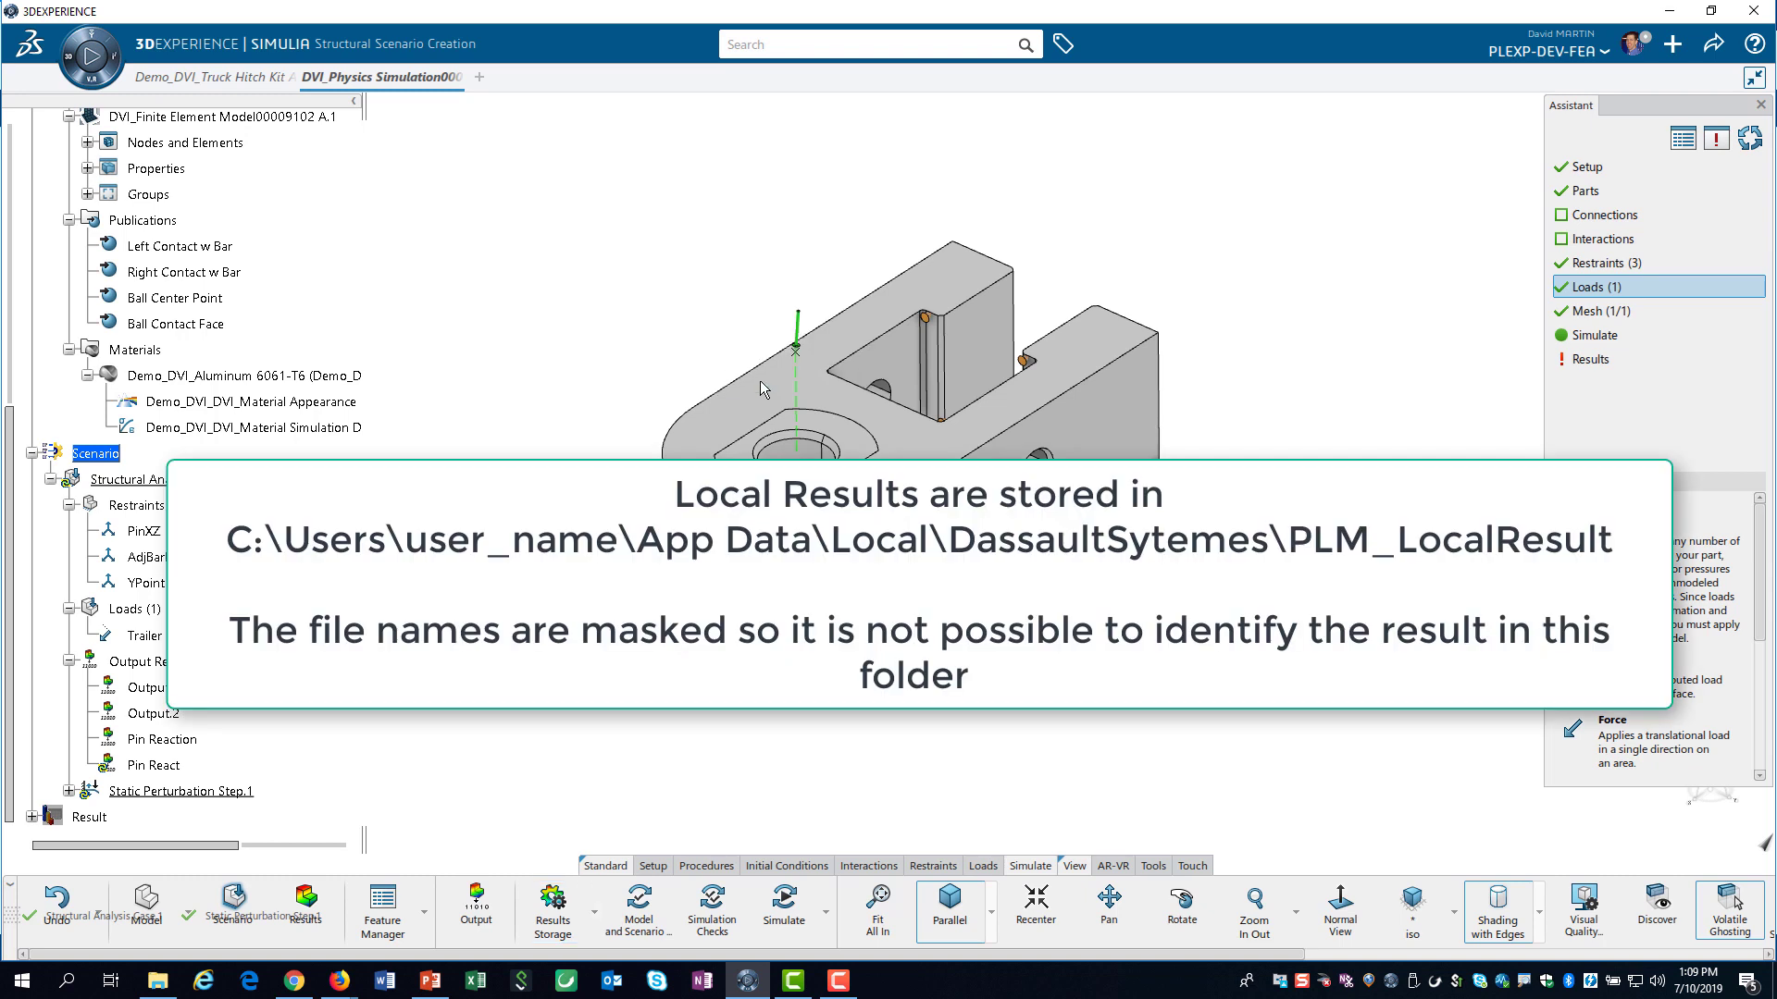
Run the model and scenario checks, dismiss the report, and open Simulation Checks set to local interactive
left_click(639, 911)
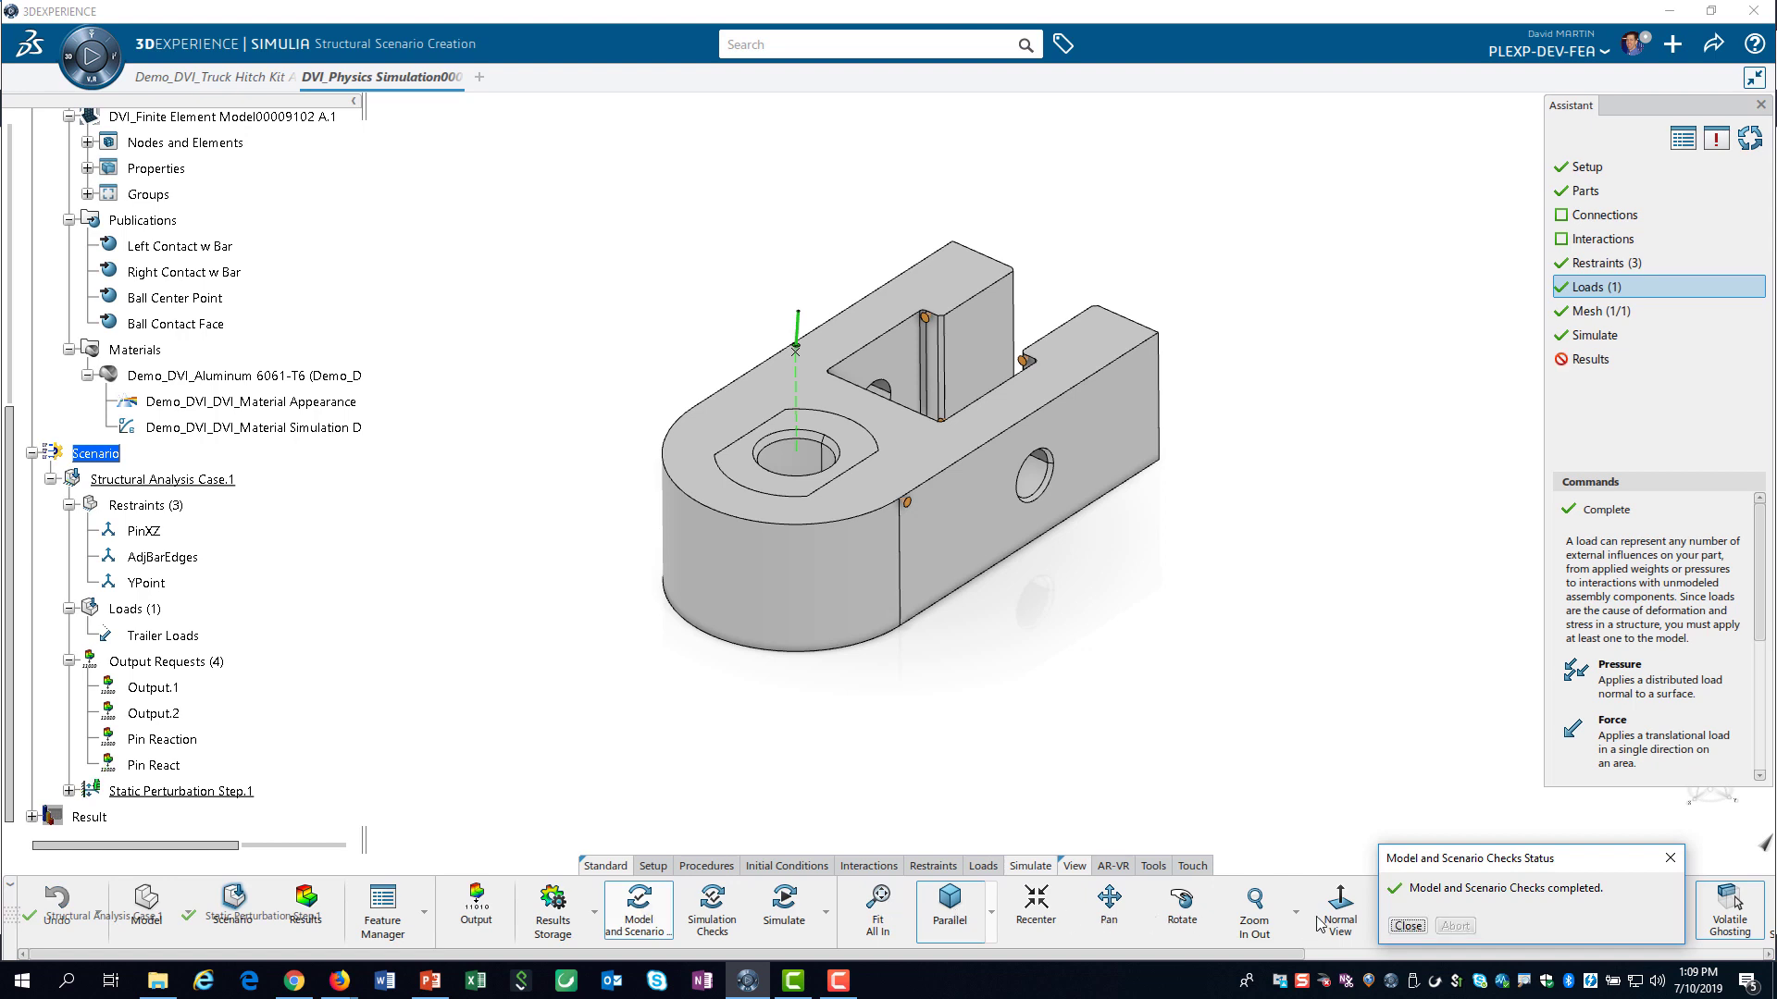
left_click(1405, 927)
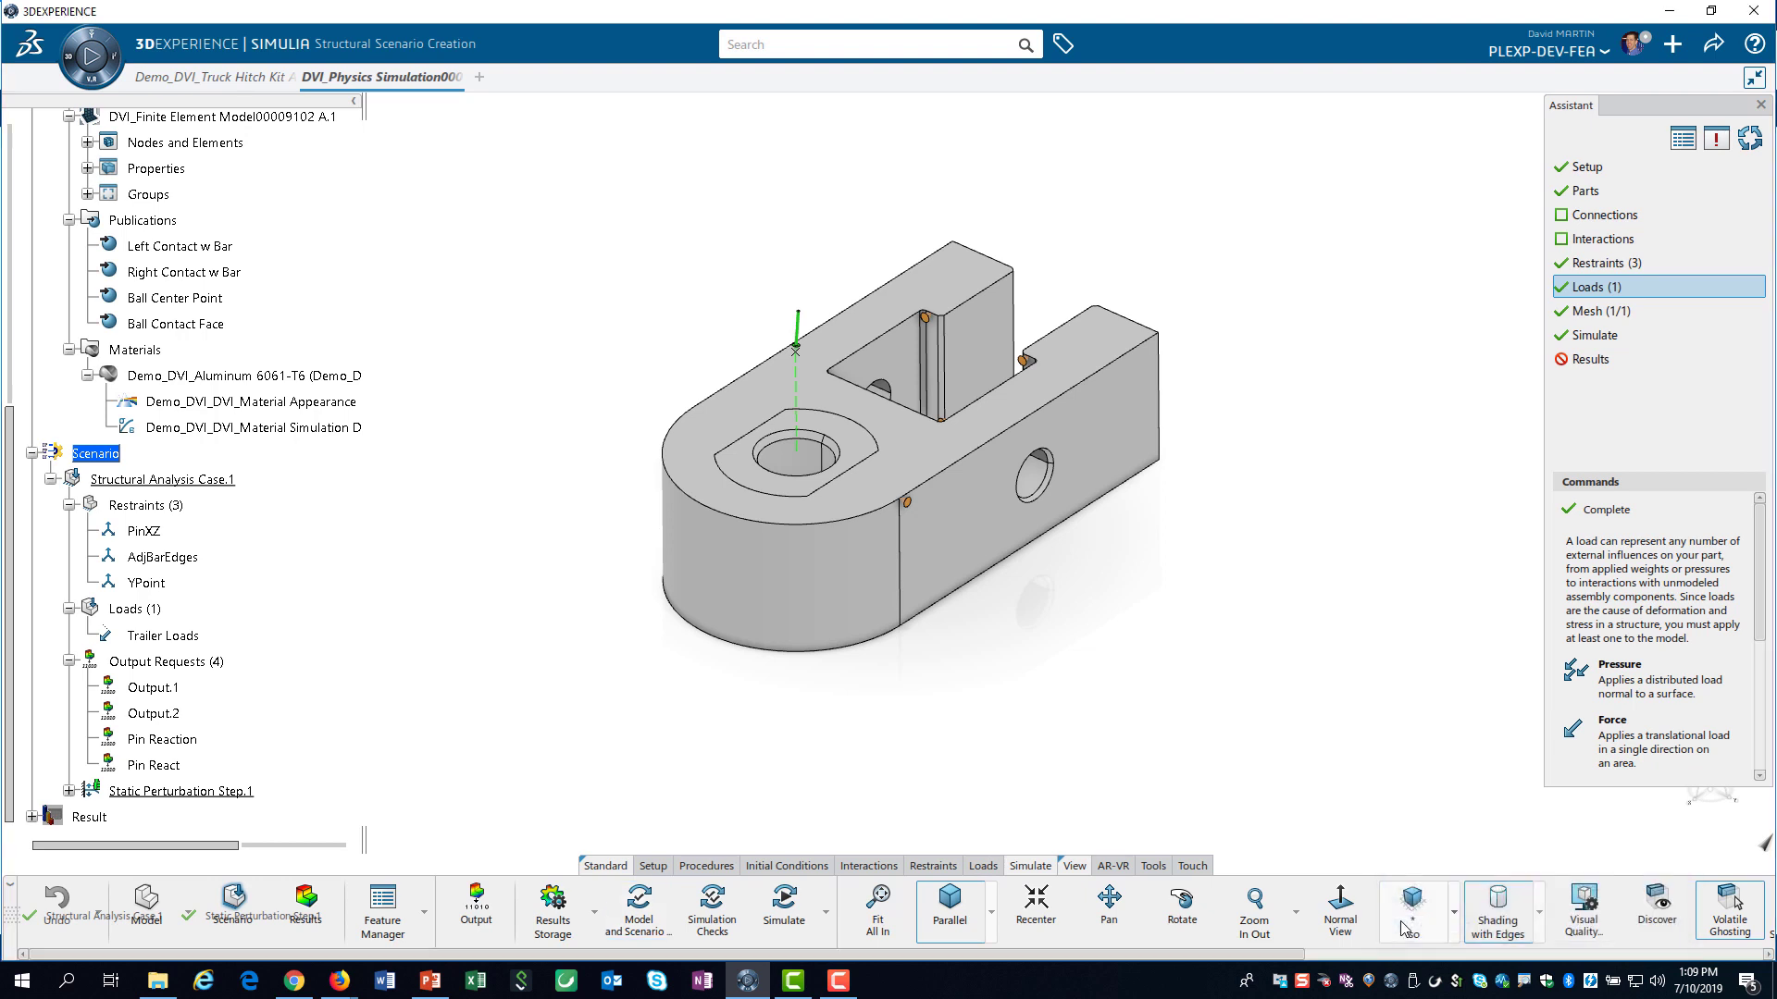
left_click(727, 922)
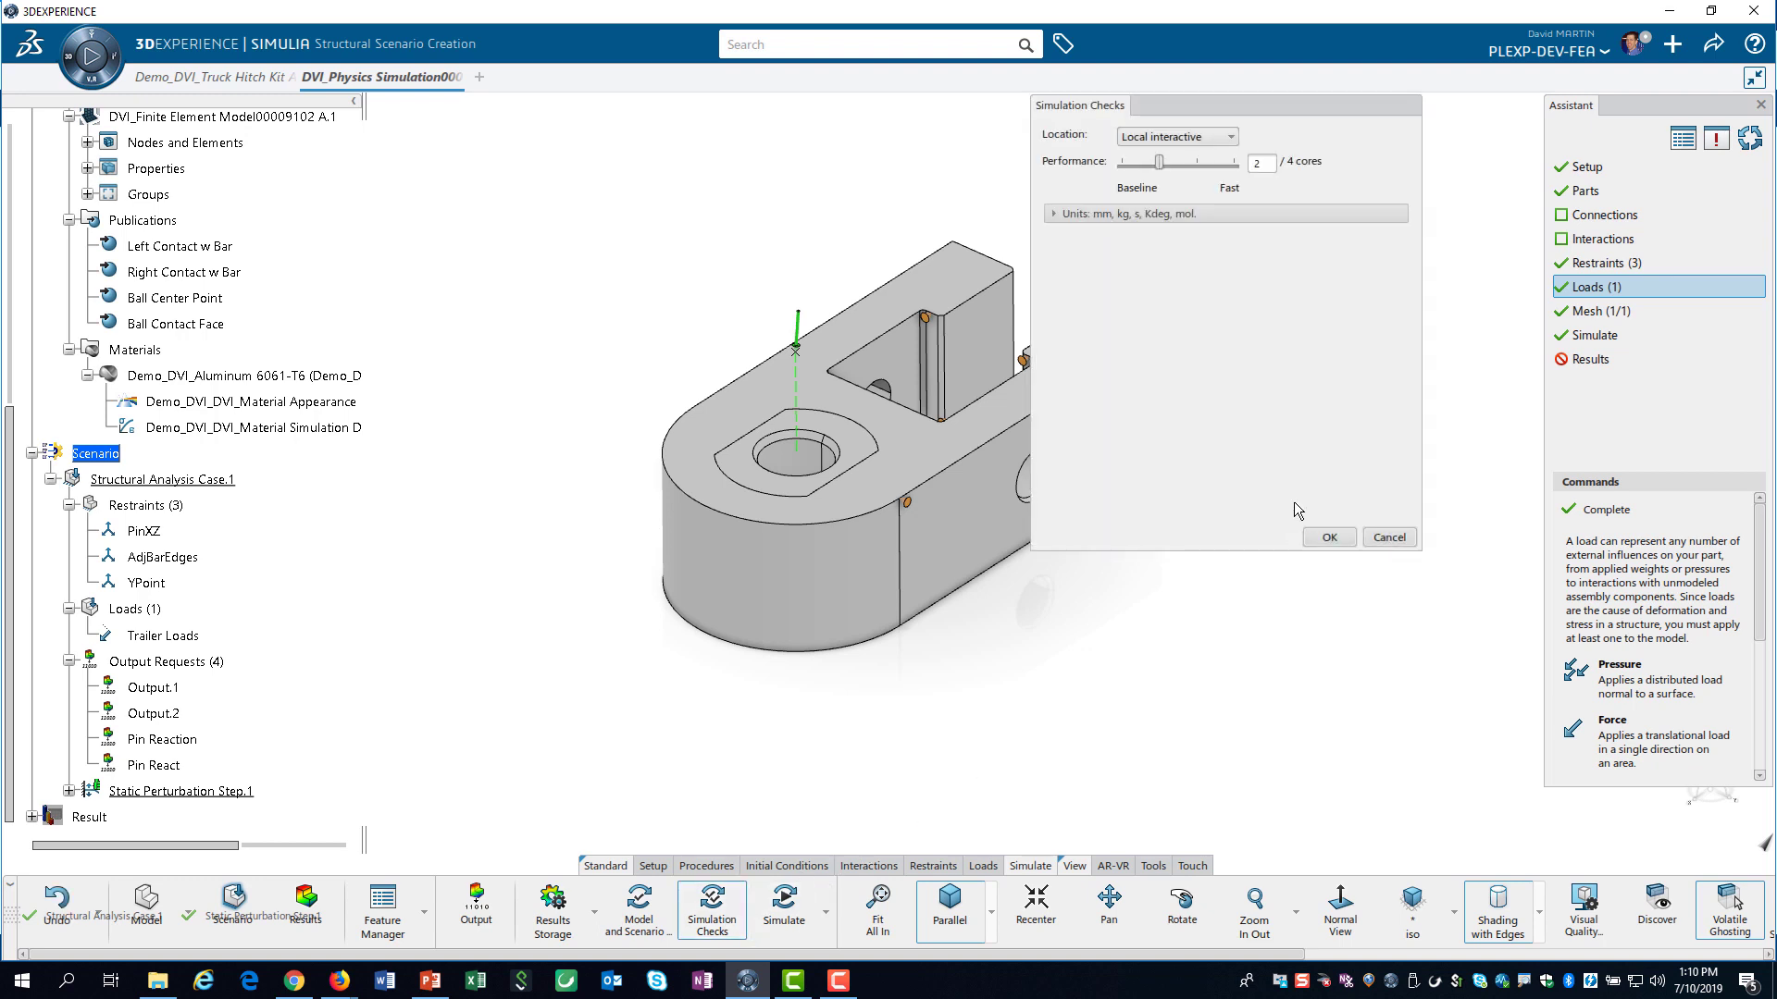
Run the simulation checks, ending with 0 errors and 1 warning, and close the report
left_click(1325, 538)
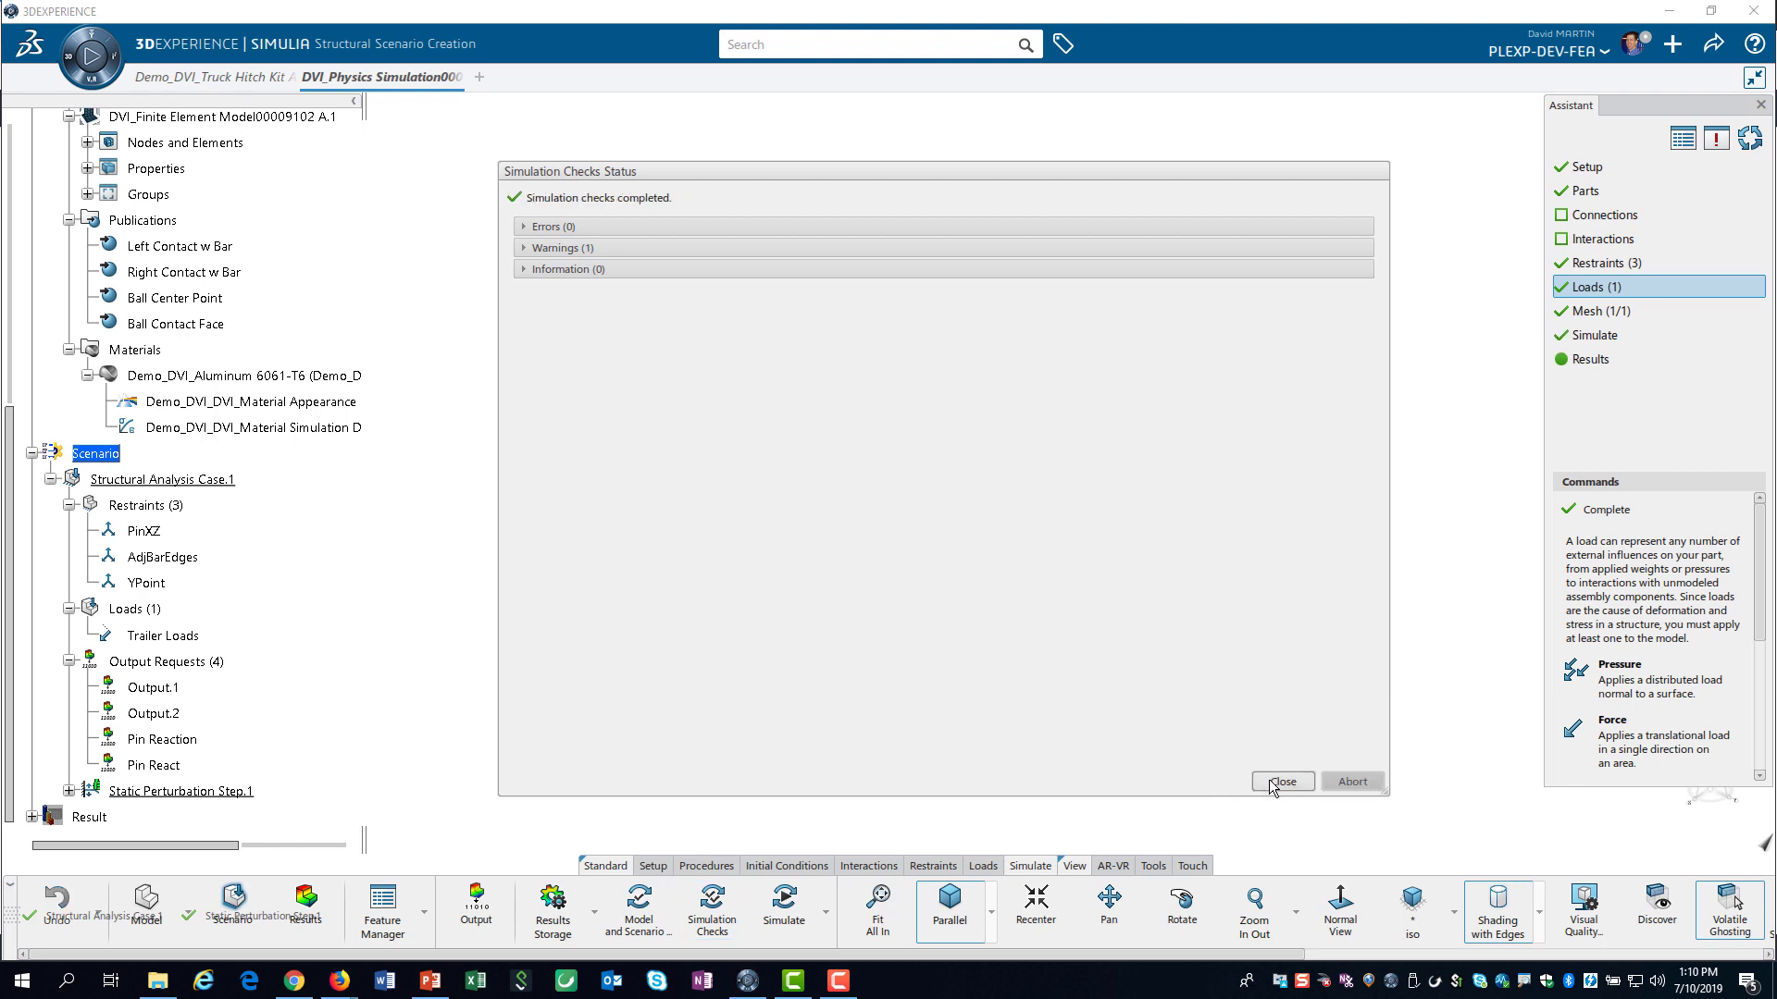
left_click(1272, 782)
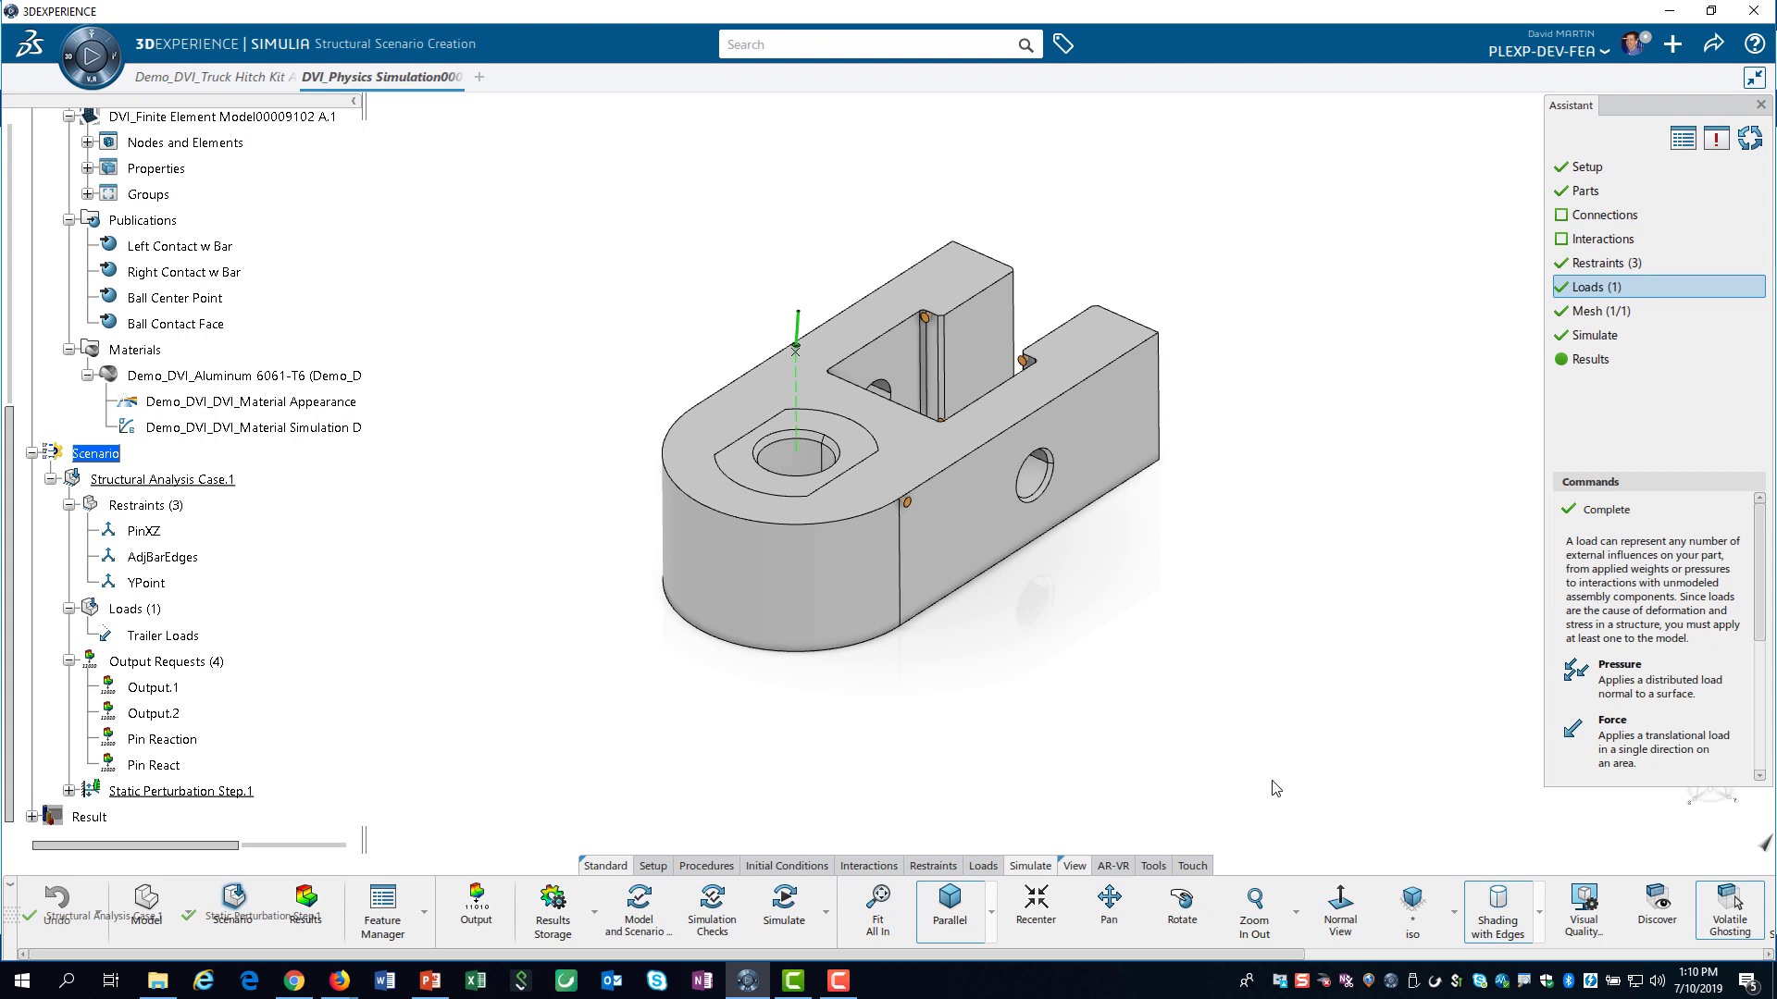
Solve Structural Analysis Case.1 on 3 cores to produce the Von Mises Stress.1 results
left_click(785, 912)
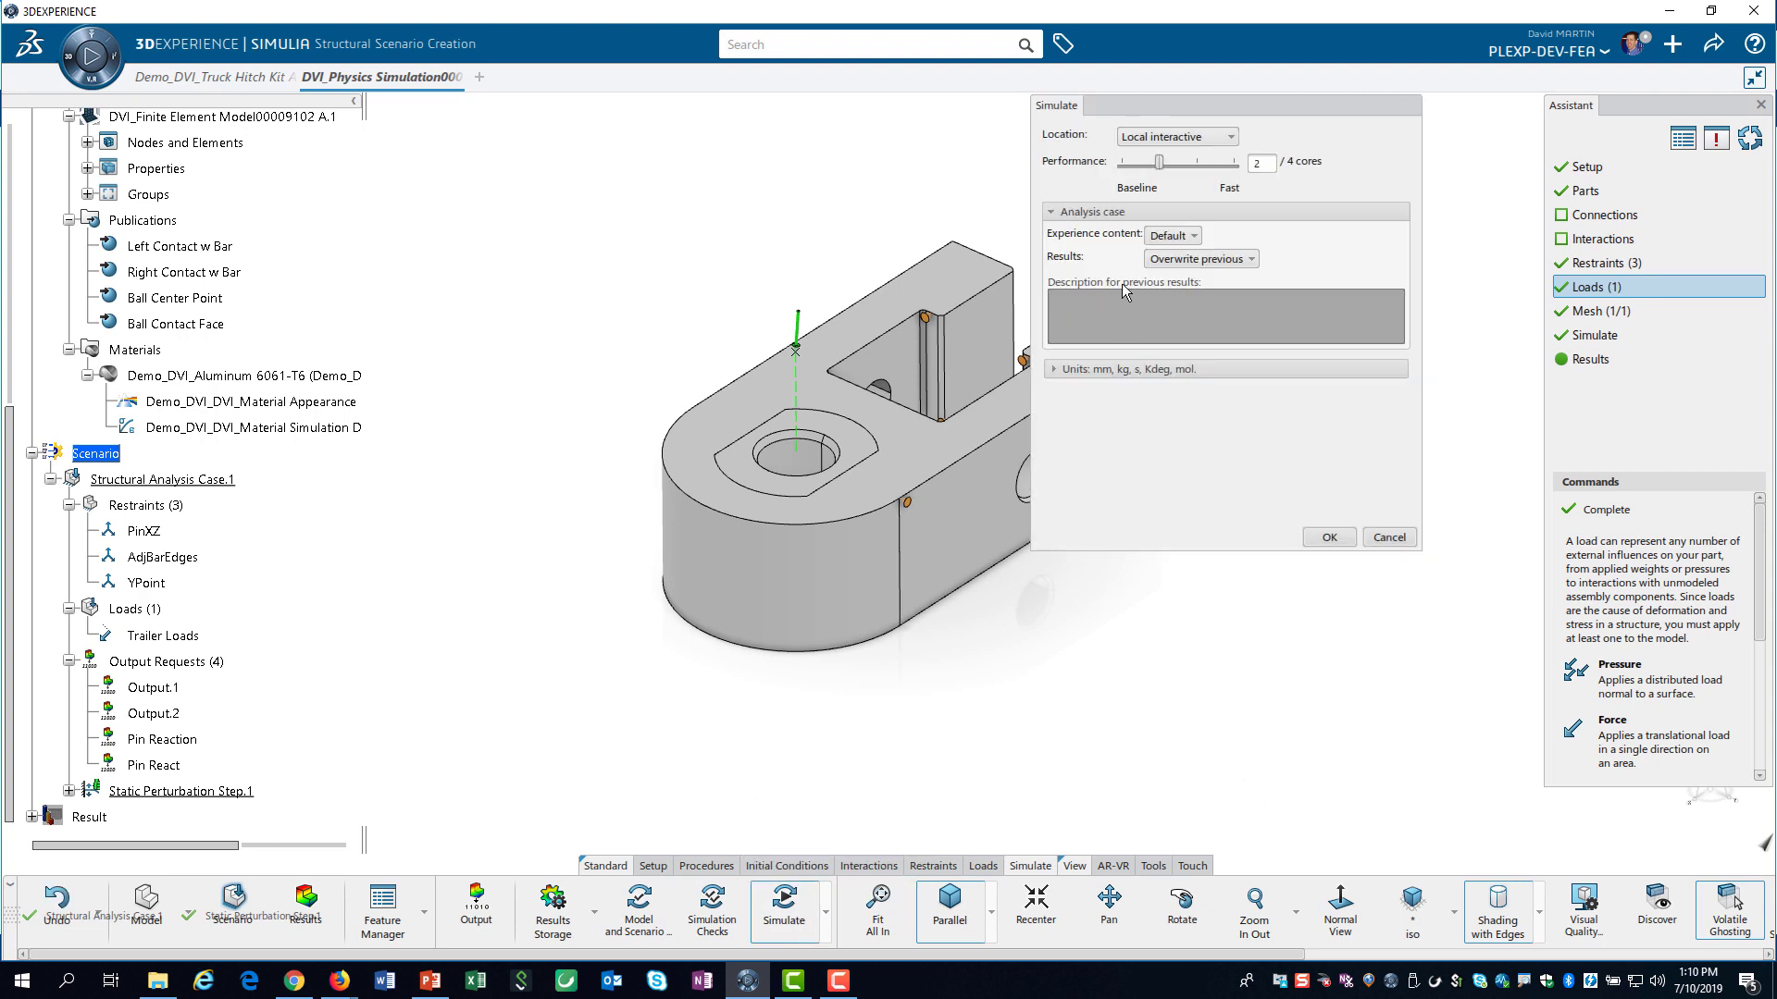
left_click_drag(1159, 163, 1234, 163)
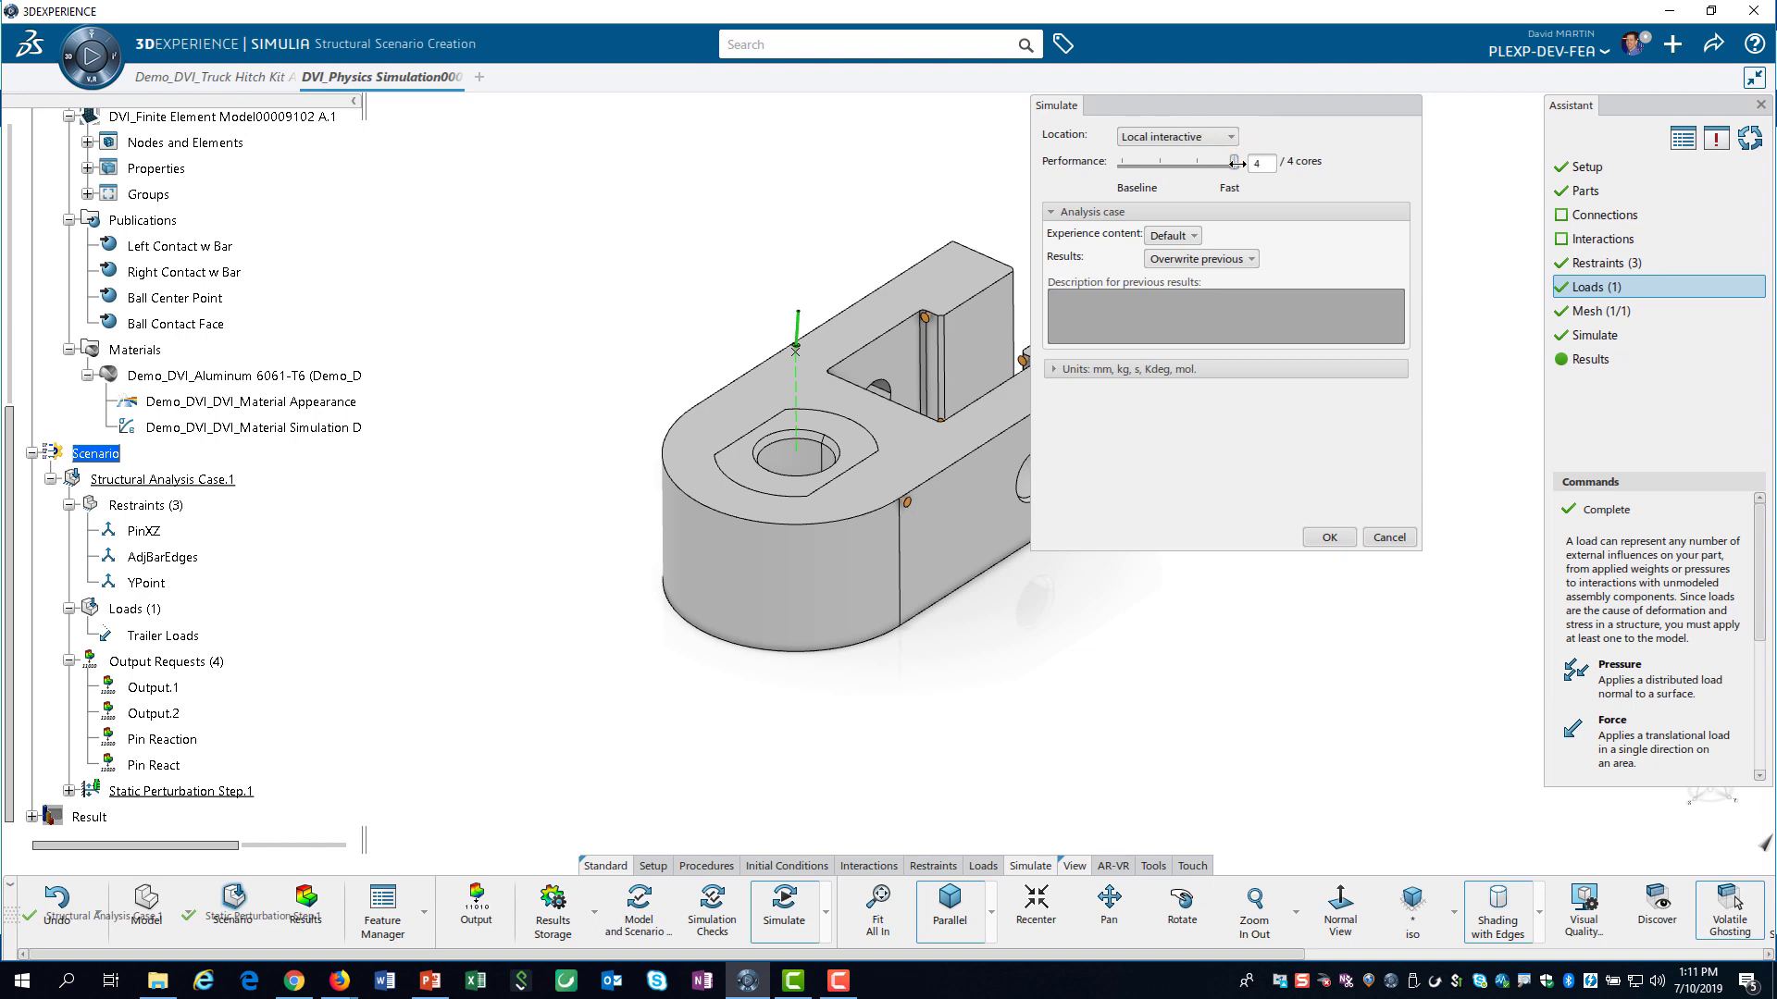
left_click(1329, 537)
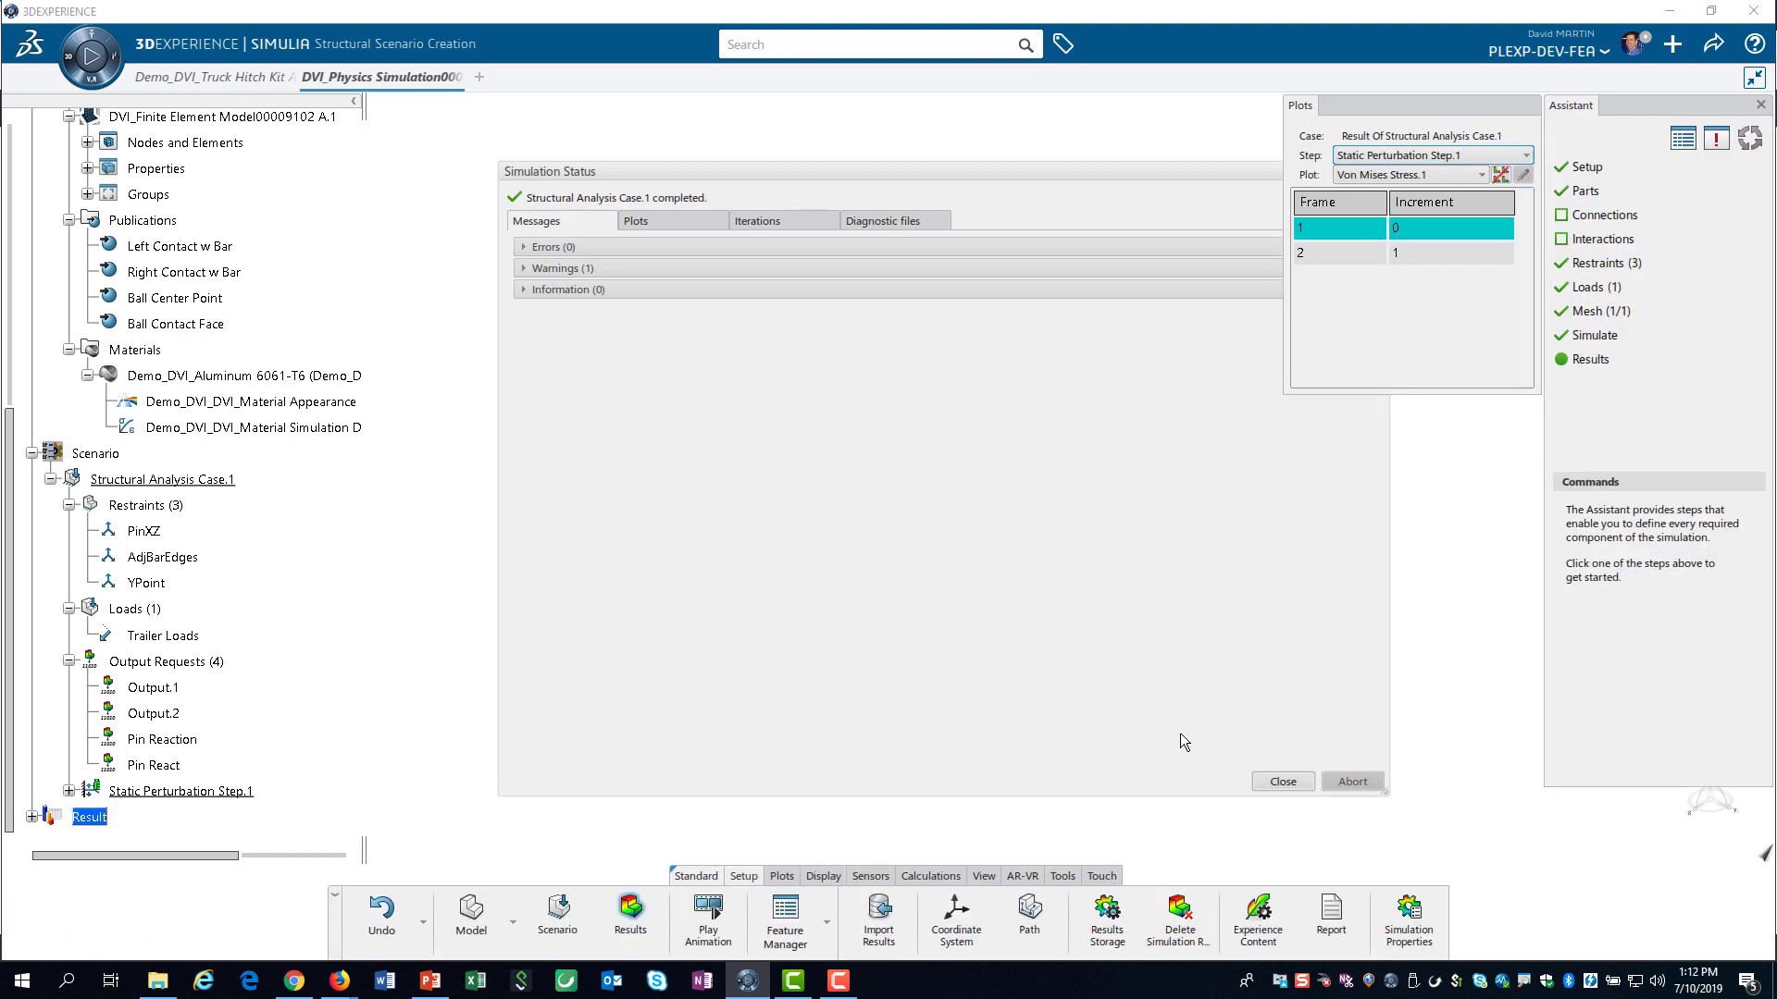
Close the simulation status report to display the lug's Von Mises Stress.1 plot
left_click(1281, 782)
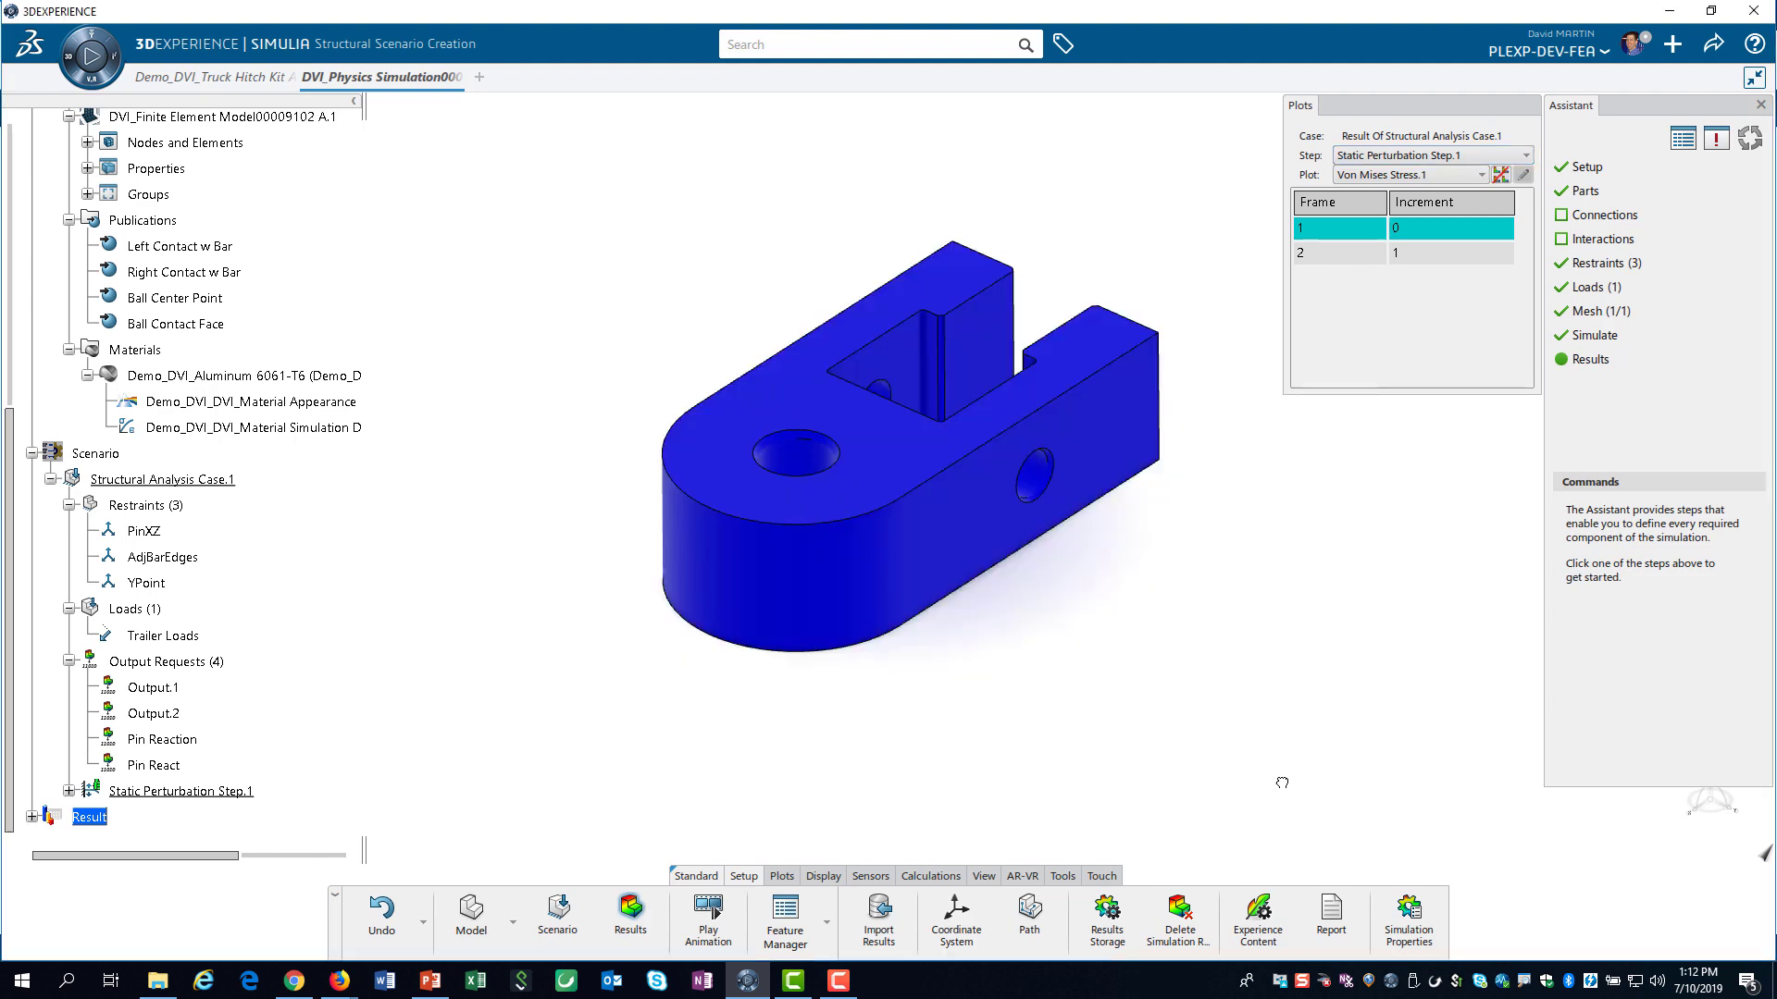